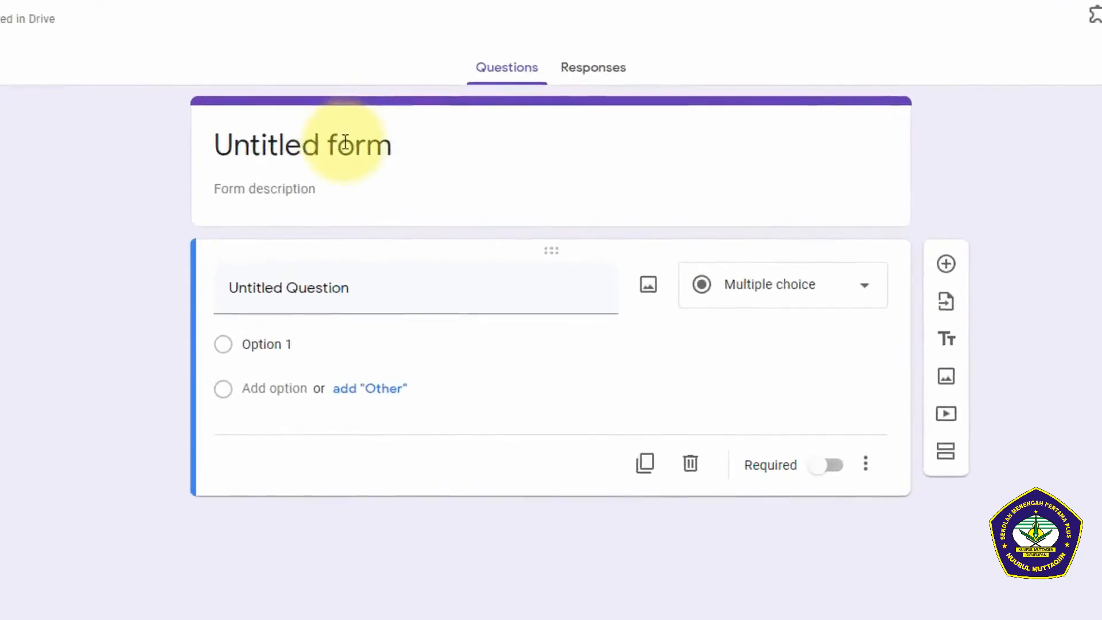
Step: Title the form "Quiz COVID - 19" and turn the first question into a short answer named "Nama Lengkap"
{"action": "left_click", "coordinate": [345, 144]}
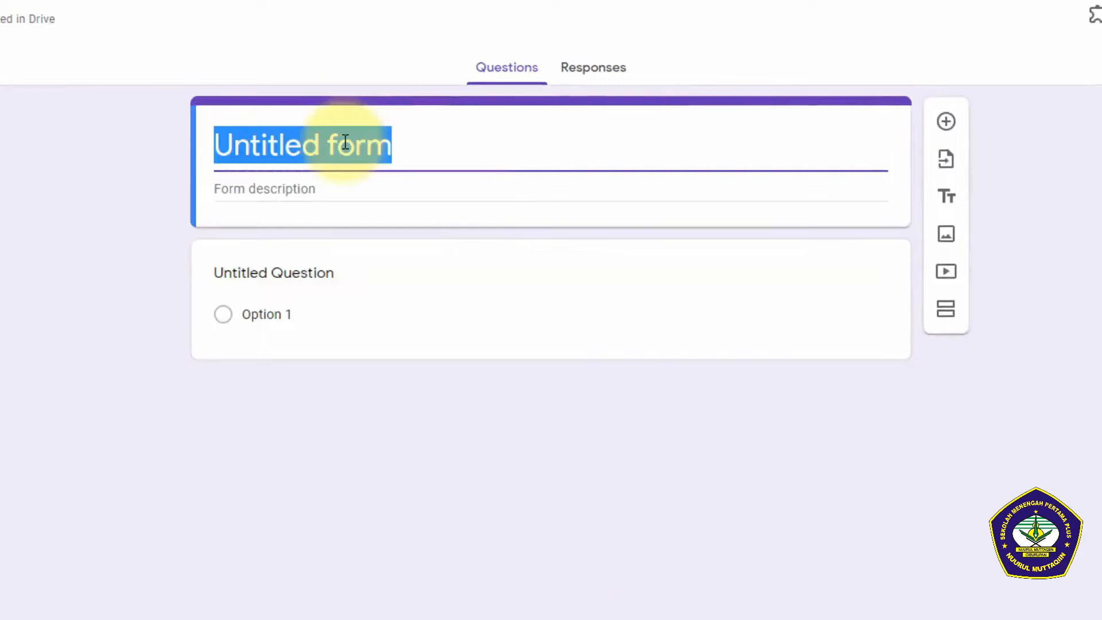
{"action": "type", "text": "Qui"}
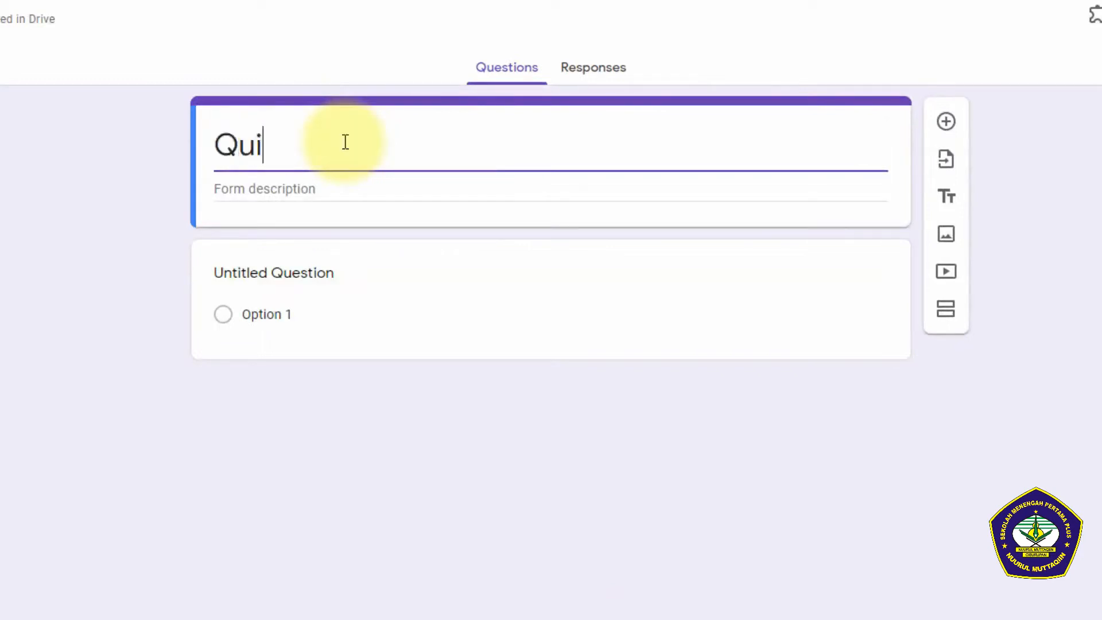
{"action": "type", "text": "z COVID - 19"}
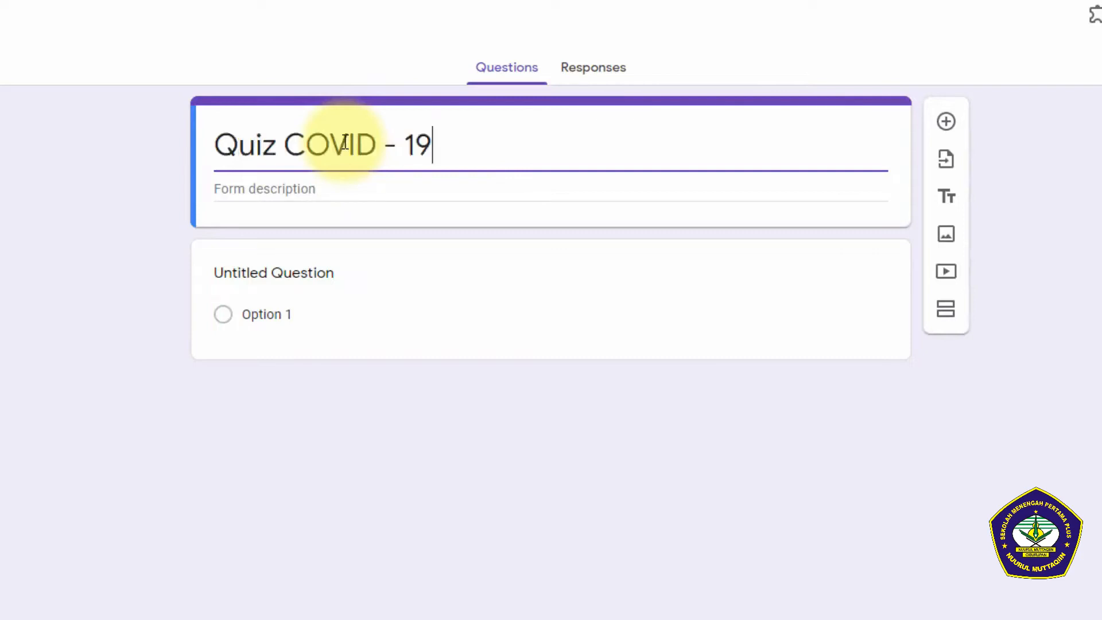
{"action": "left_click", "coordinate": [298, 272]}
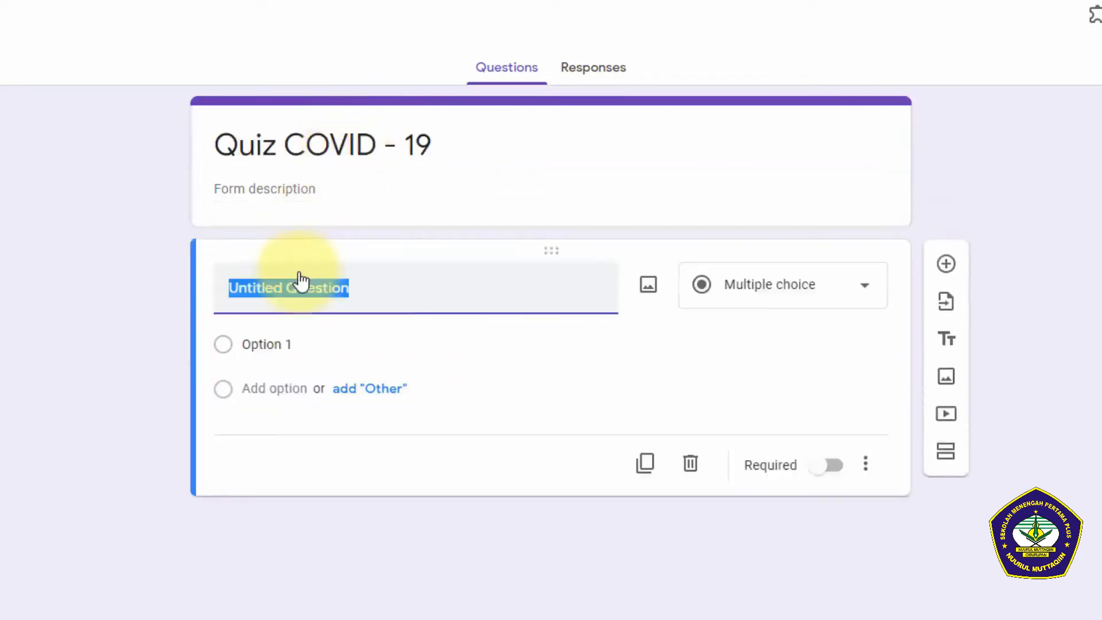
{"action": "type", "text": "Nama Lengkap"}
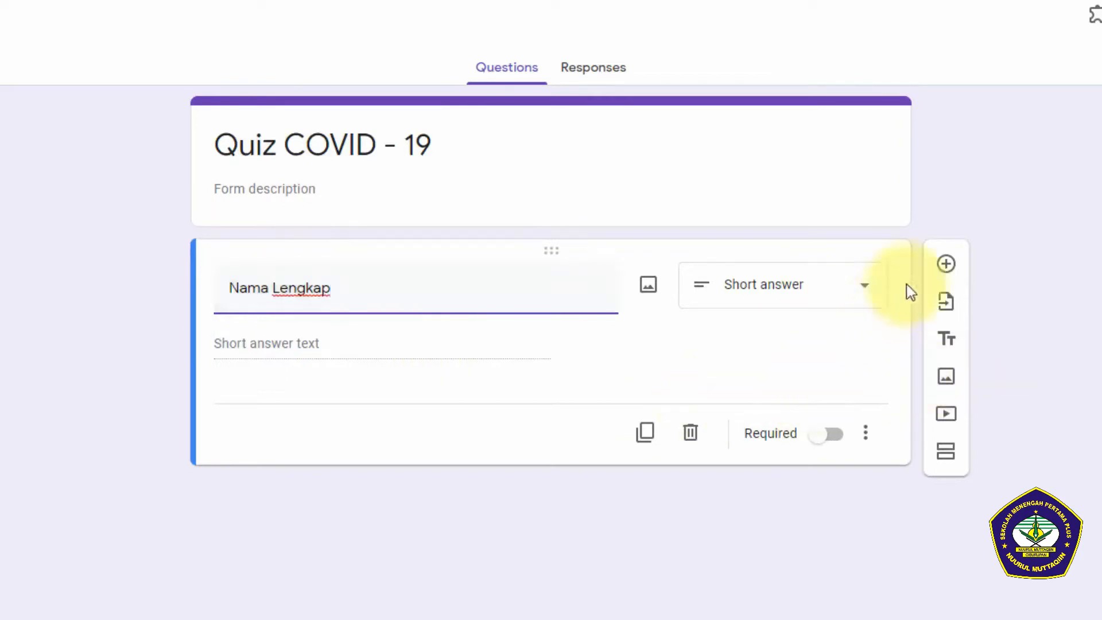
Step: Add a second question named "Kelas" and set its question type to Dropdown
{"action": "left_click", "coordinate": [946, 265]}
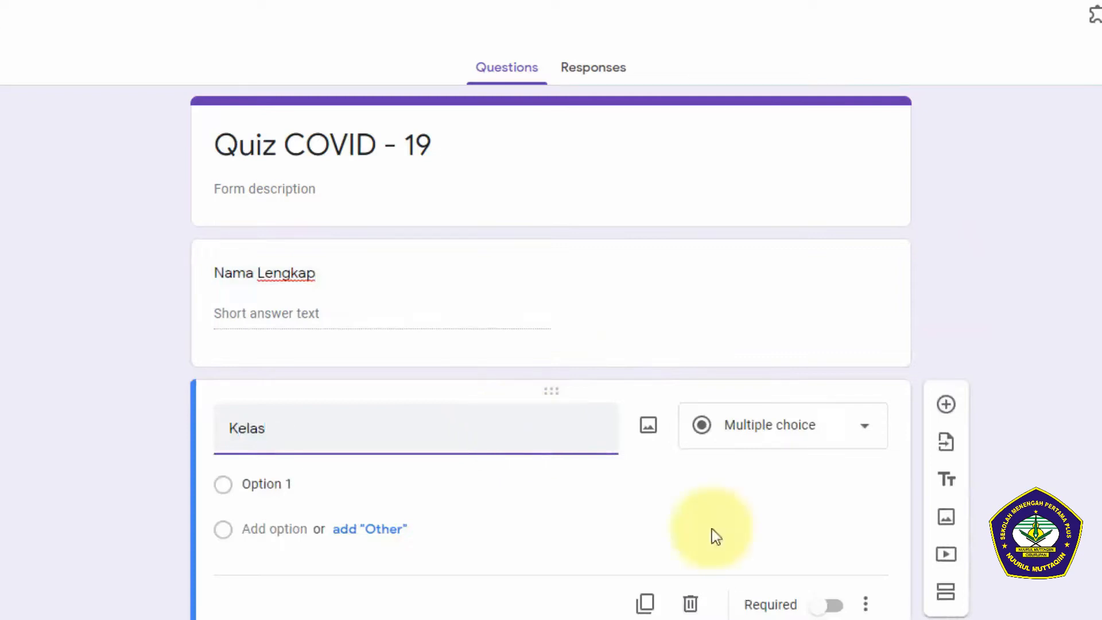
{"action": "left_click", "coordinate": [806, 444]}
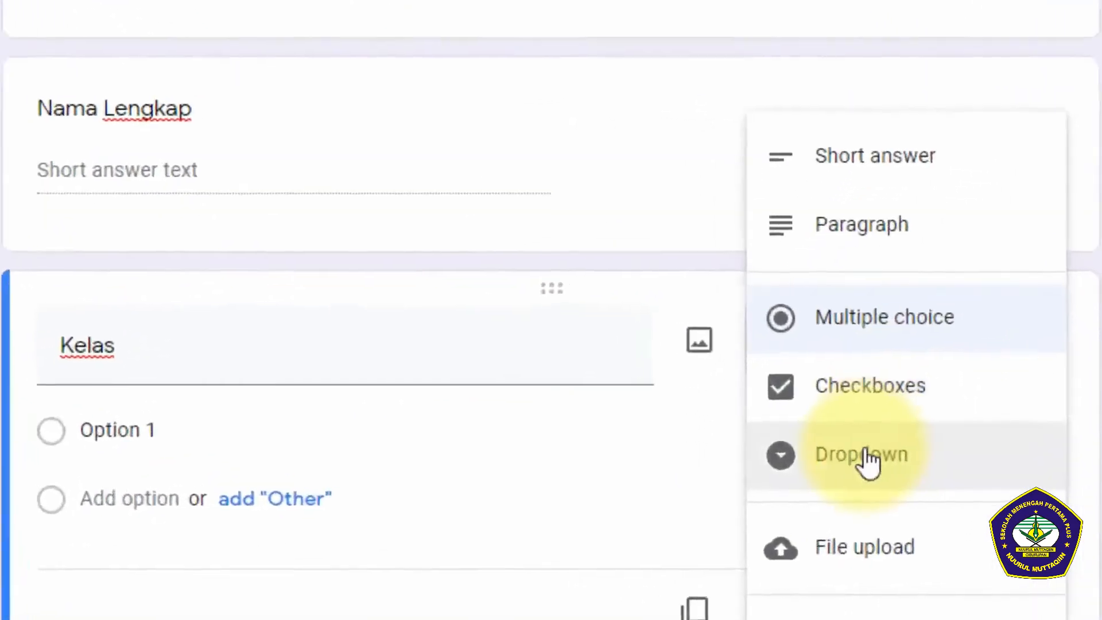
{"action": "left_click", "coordinate": [870, 462]}
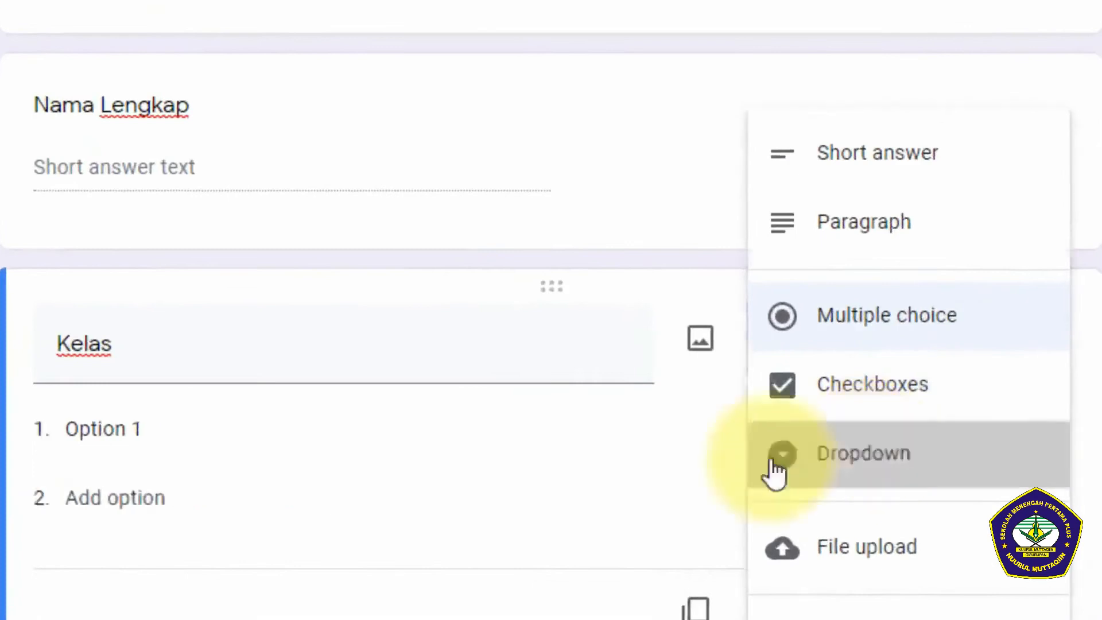
Step: Fill in the Kelas dropdown with the options 8A, 8B, 8C and 8D
{"action": "left_click", "coordinate": [376, 429]}
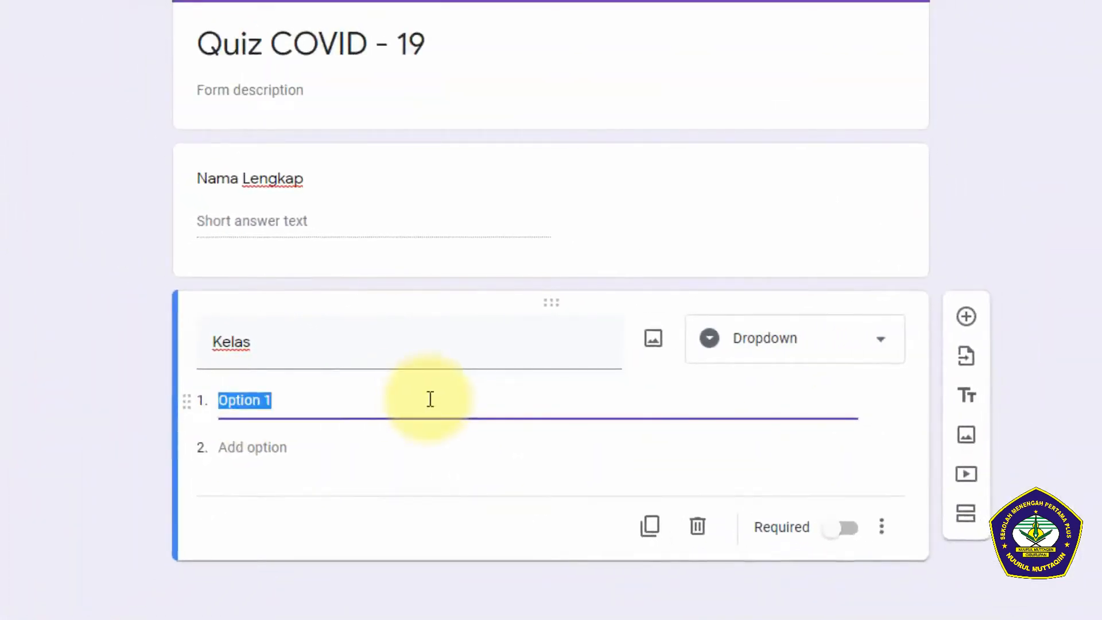
{"action": "type", "text": "8A"}
{"action": "left_click", "coordinate": [359, 455]}
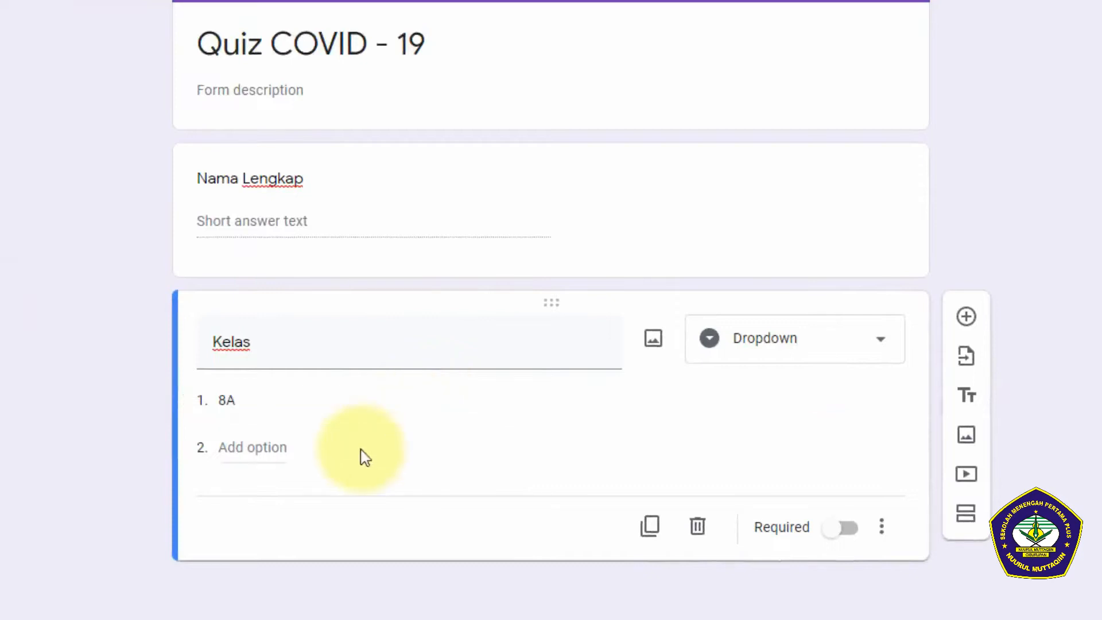
{"action": "left_click", "coordinate": [261, 447]}
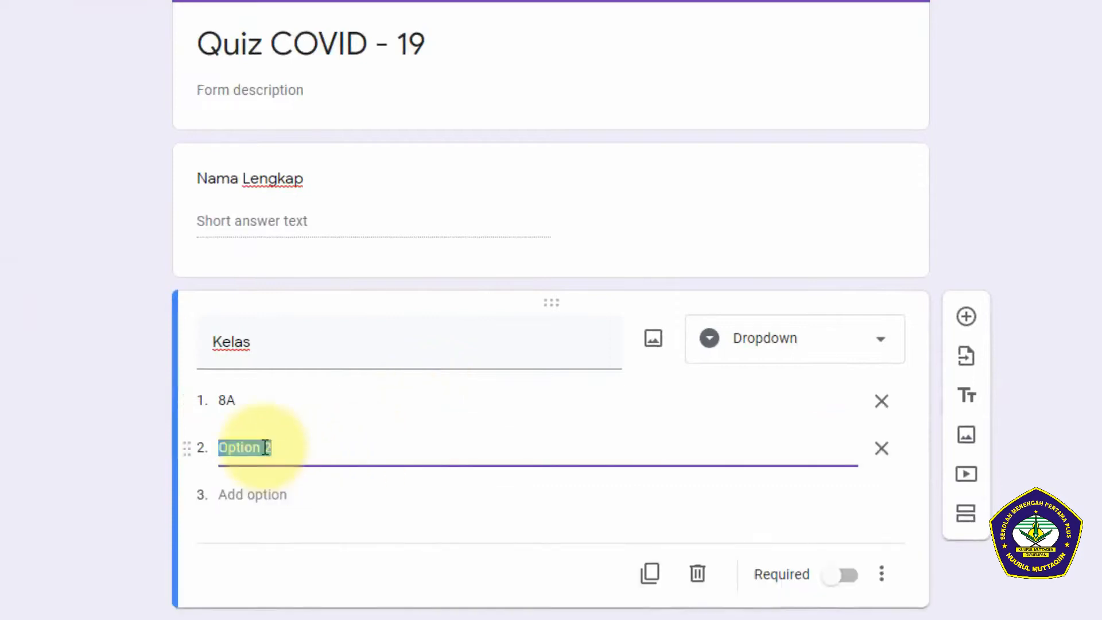
{"action": "type", "text": "8B"}
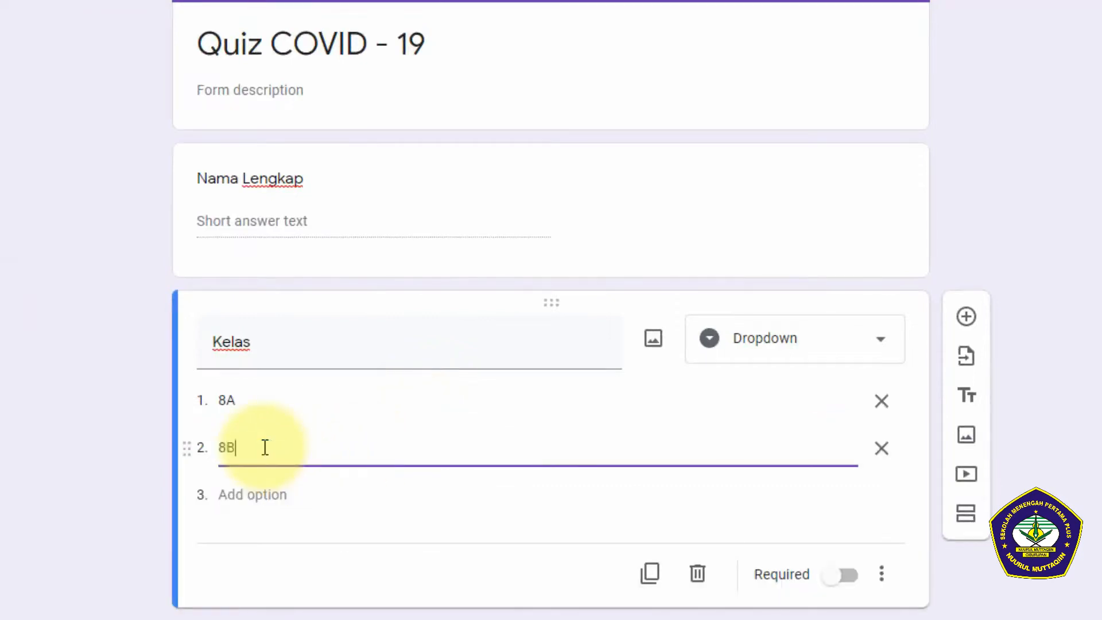
{"action": "left_click", "coordinate": [251, 495]}
{"action": "type", "text": "8C"}
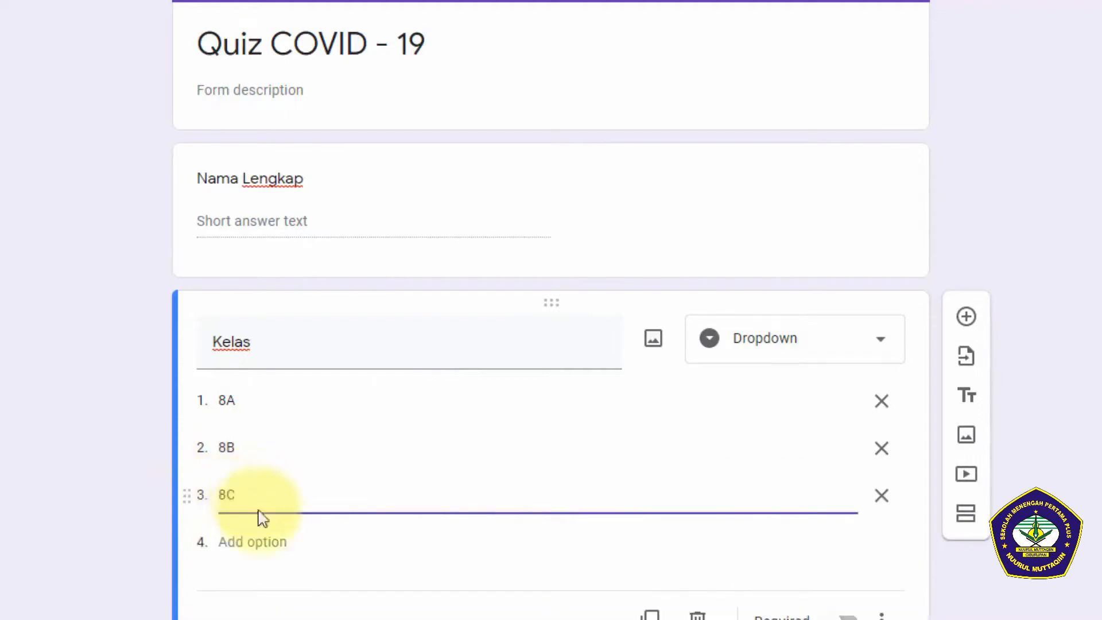
{"action": "left_click", "coordinate": [270, 542]}
{"action": "type", "text": "8D"}
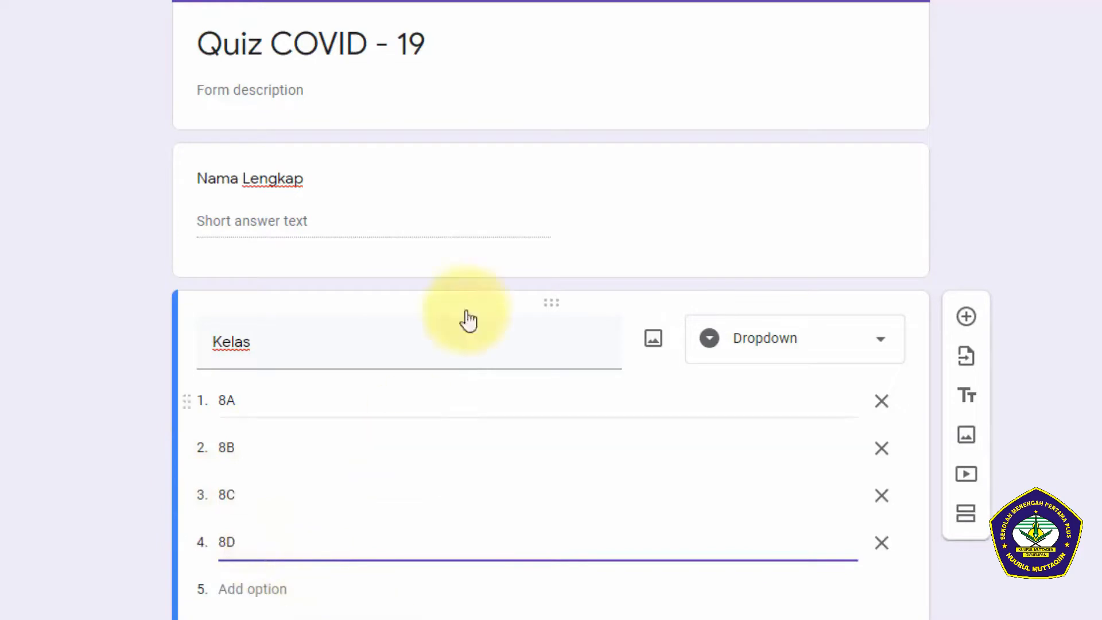
Step: Add a section after the Nama Lengkap question and move that question into the new section above Kelas
{"action": "left_click", "coordinate": [524, 154]}
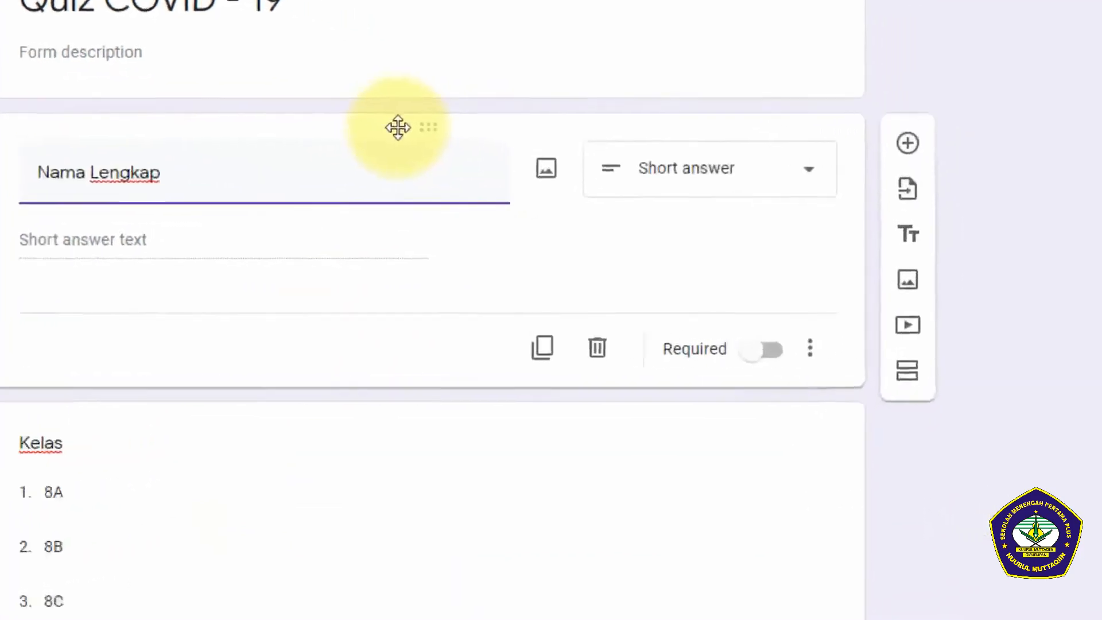
{"action": "left_click", "coordinate": [913, 370]}
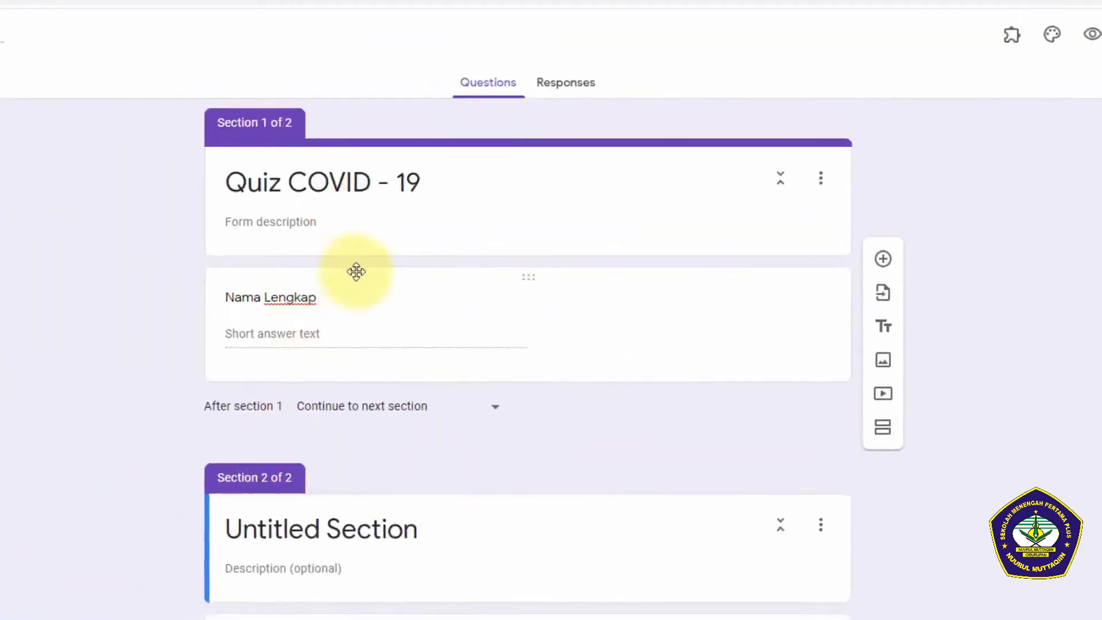
{"action": "left_click_drag", "start_coordinate": [88, 176], "coordinate": [110, 288]}
{"action": "left_click_drag", "start_coordinate": [372, 350], "coordinate": [348, 500]}
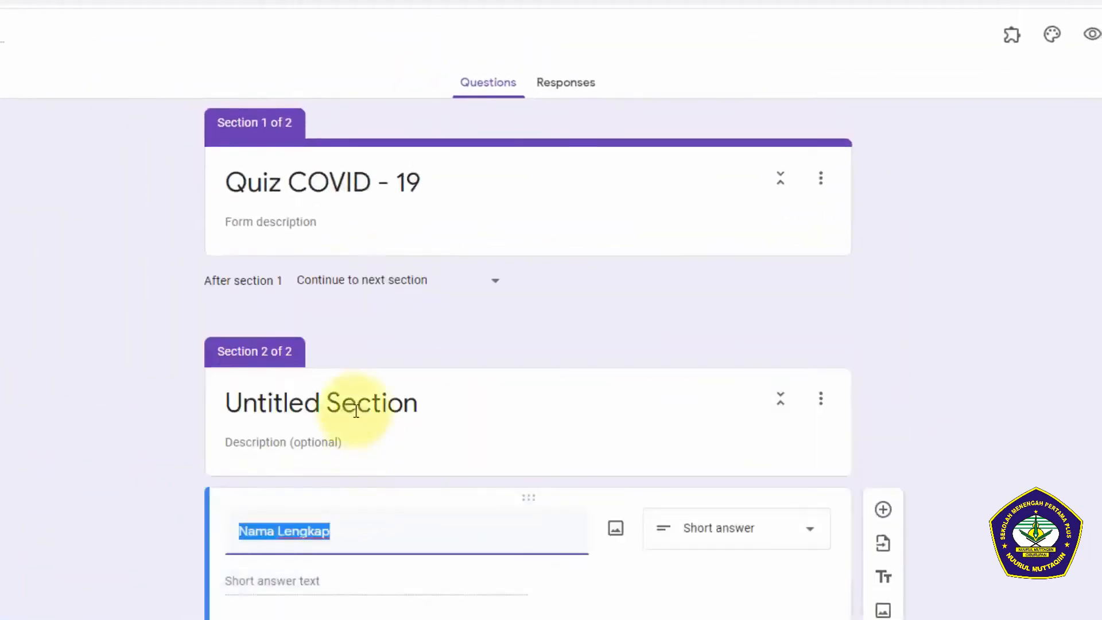
Step: Title the second section "Biodata"
{"action": "left_click", "coordinate": [355, 405]}
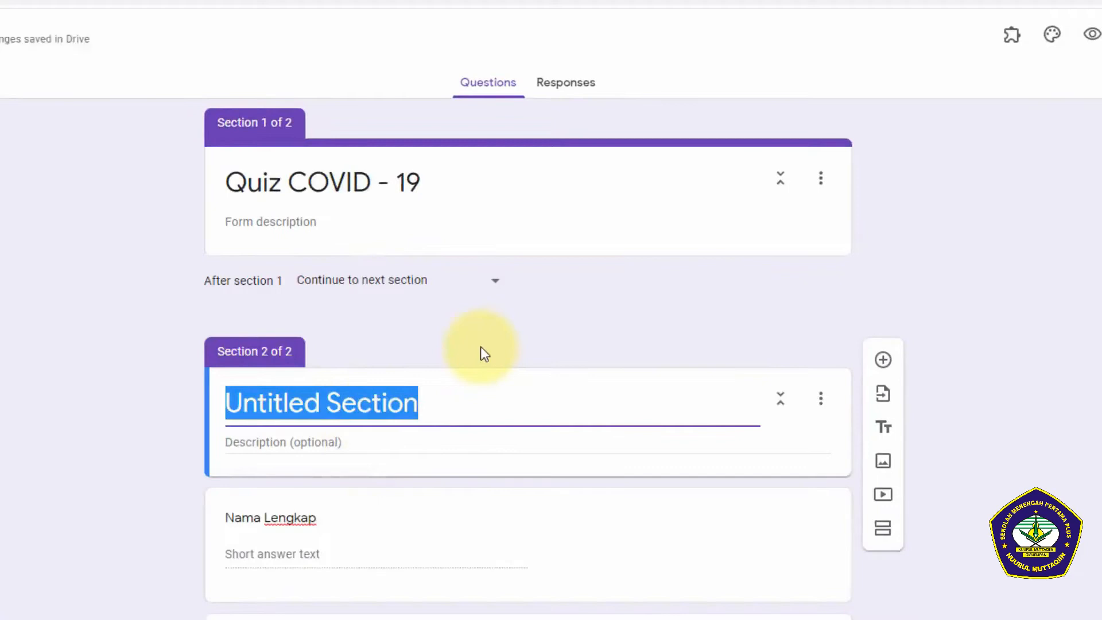
{"action": "type", "text": "V"}
{"action": "key", "text": "BackSpace"}
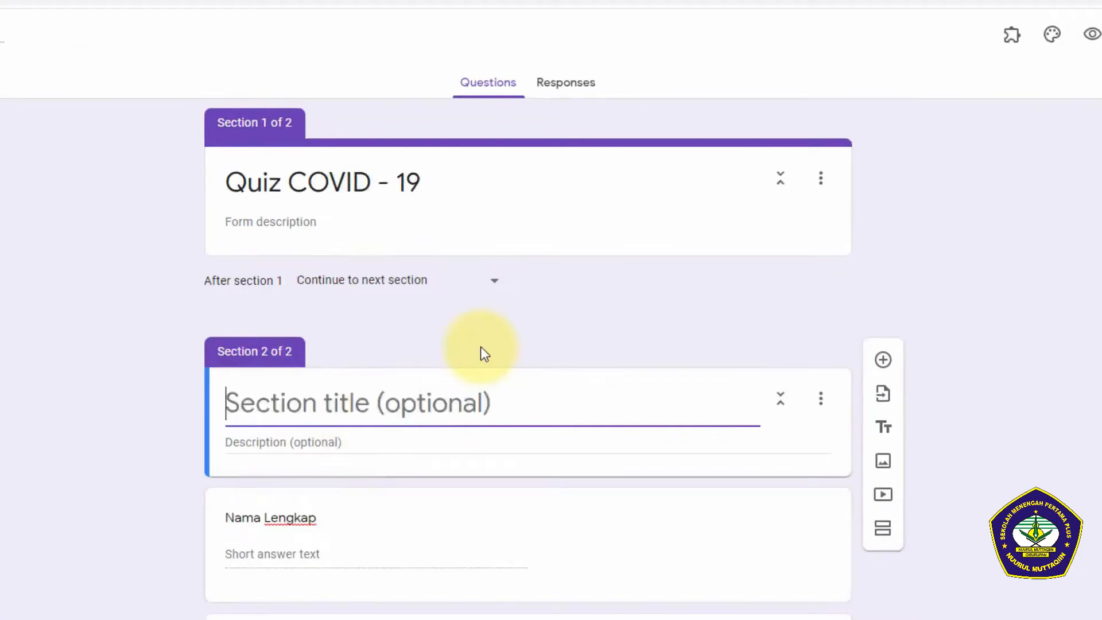
{"action": "type", "text": "bIODATA"}
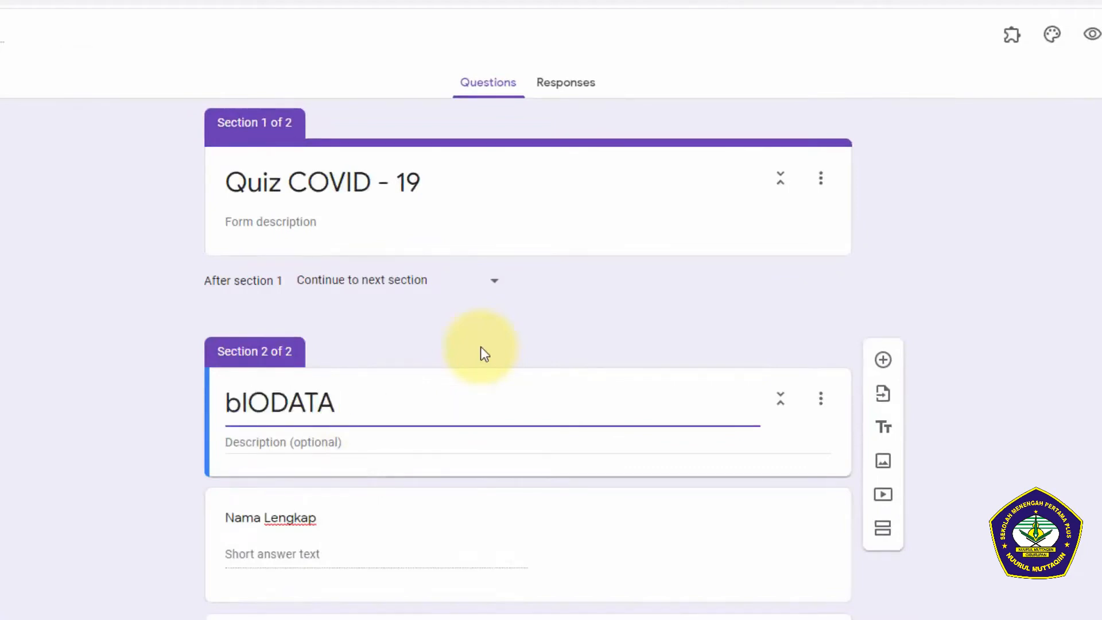
{"action": "key", "text": "BackSpace"}
{"action": "key", "text": "BackSpace"}
{"action": "key", "text": "BackSpace"}
{"action": "key", "text": "BackSpace"}
{"action": "key", "text": "BackSpace"}
{"action": "key", "text": "BackSpace"}
{"action": "key", "text": "BackSpace"}
{"action": "type", "text": "Biodata"}
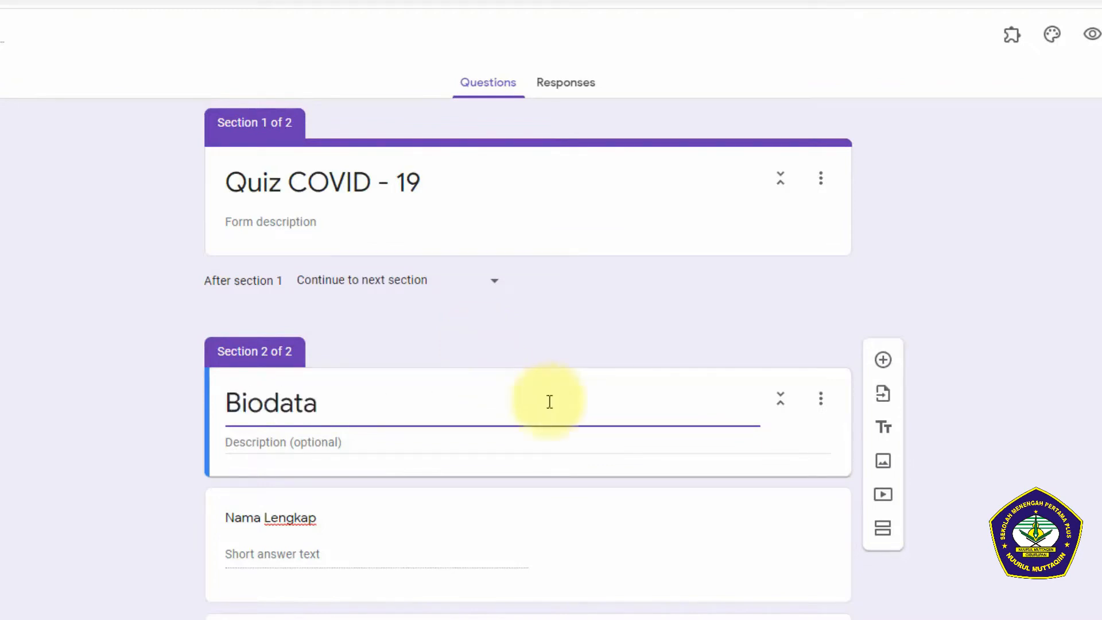
Step: Add a third section after the Kelas question and title it "Soal"
{"action": "scroll", "coordinate": [411, 465], "scroll_direction": "down", "scroll_amount": 1}
{"action": "left_click", "coordinate": [608, 615]}
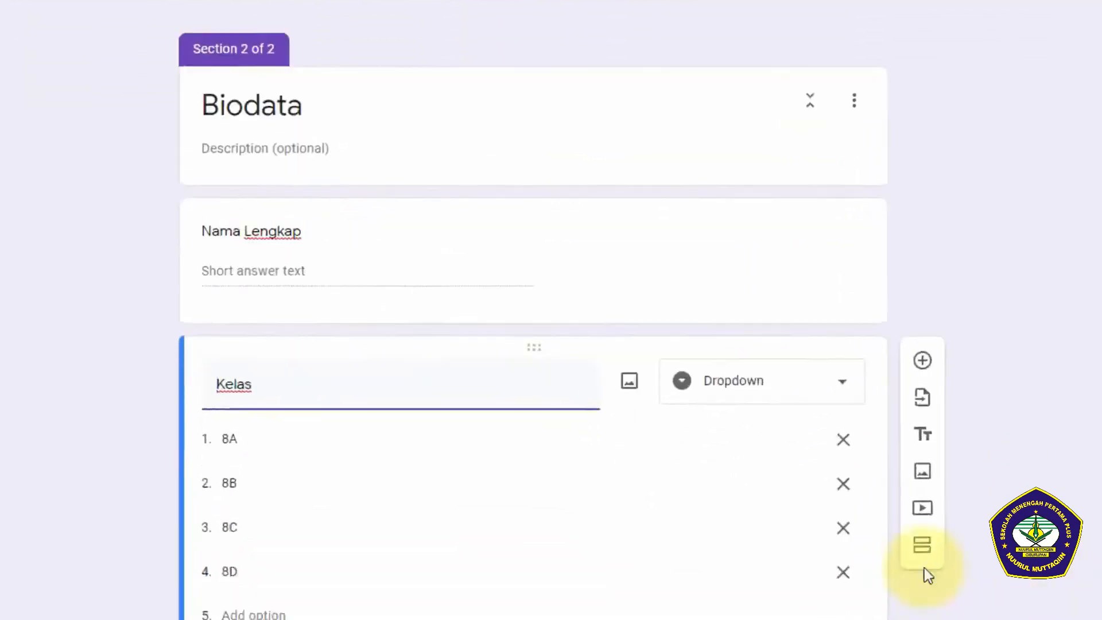
{"action": "left_click", "coordinate": [987, 456]}
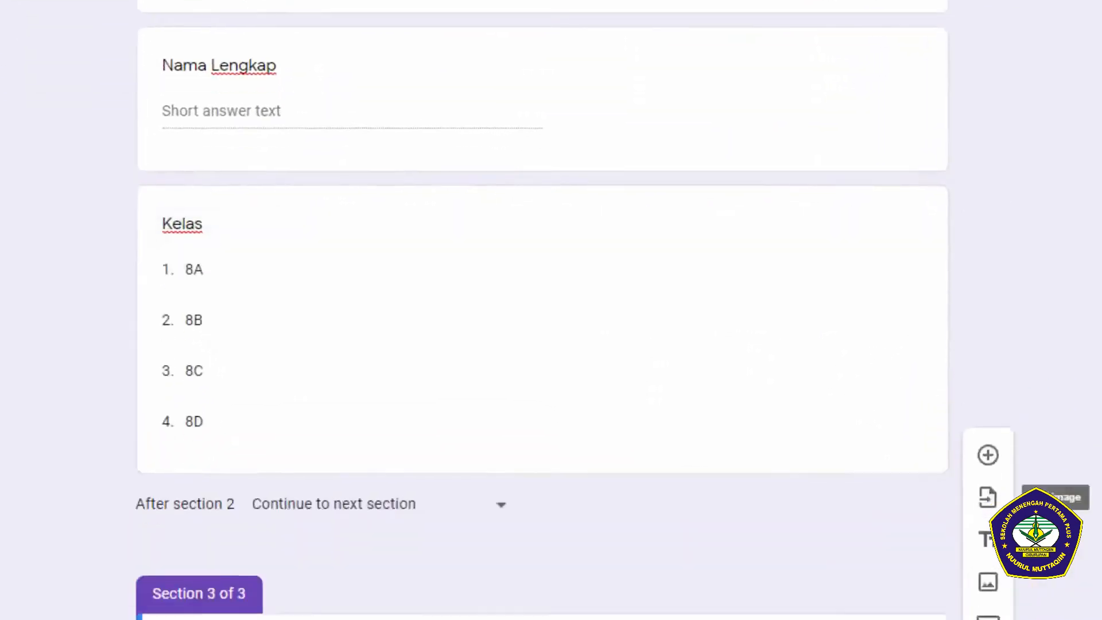
{"action": "left_click", "coordinate": [459, 534]}
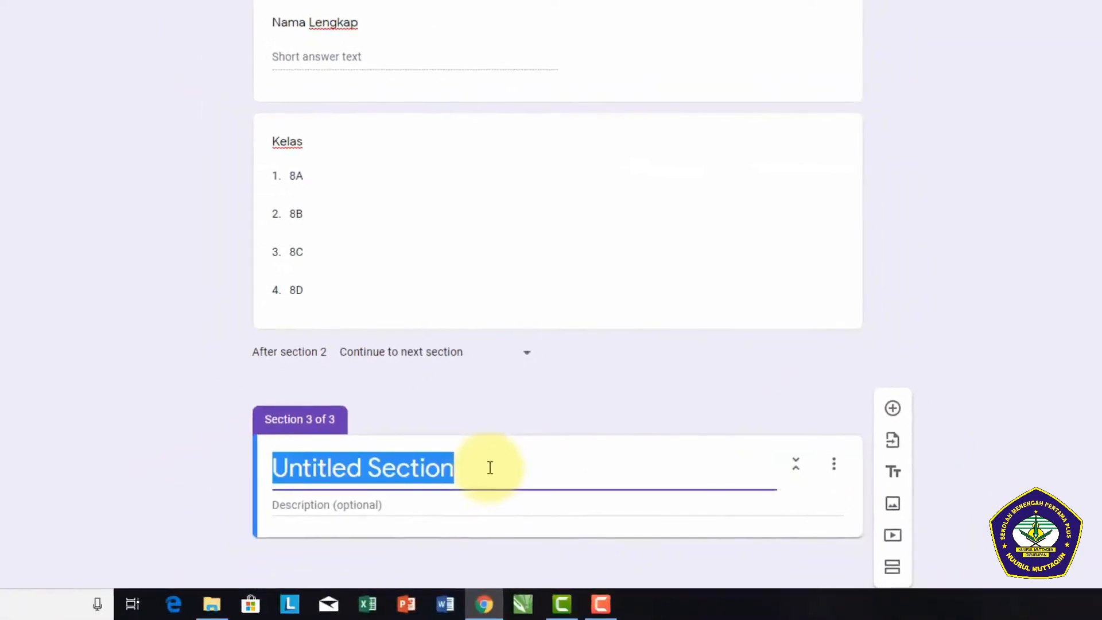
{"action": "type", "text": "Soal"}
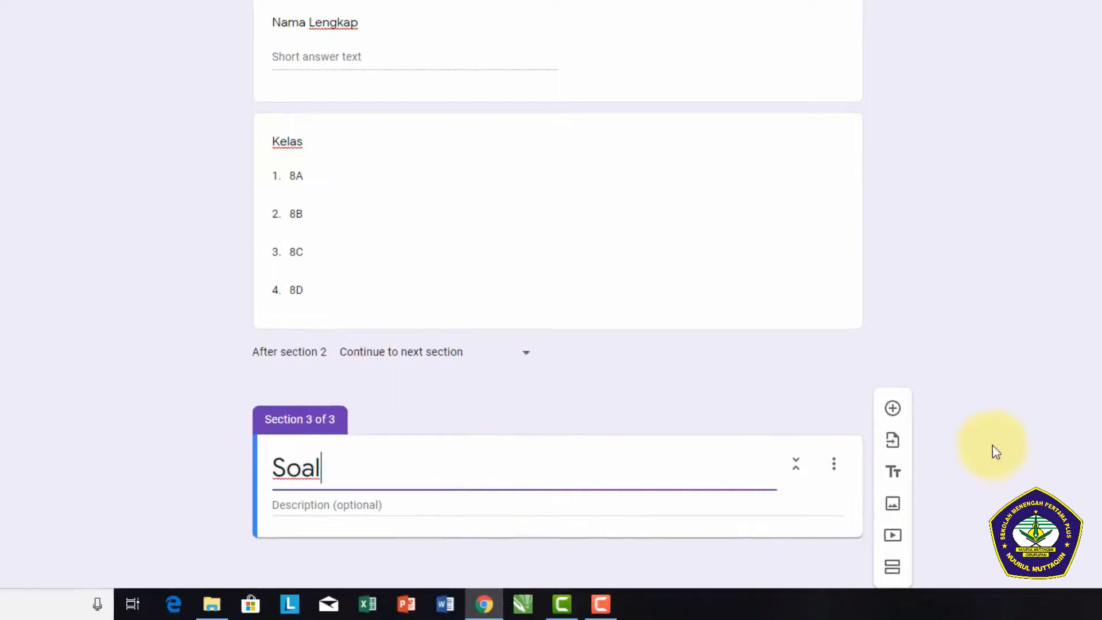
Step: Add a blank question to the Soal section and open the Form Builder add-on
{"action": "left_click", "coordinate": [893, 414]}
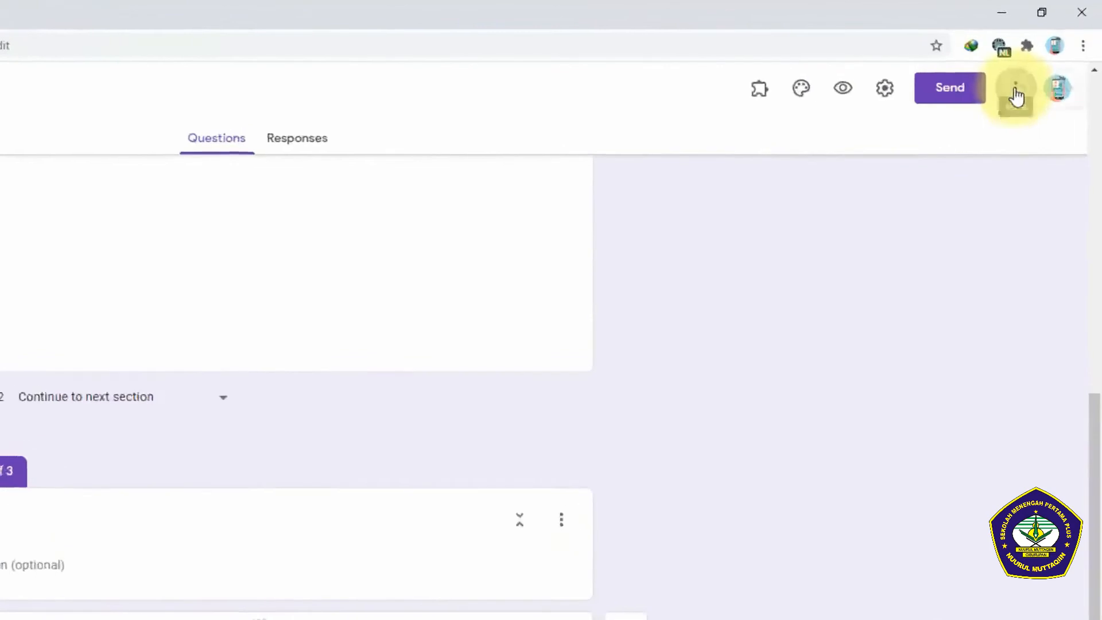
{"action": "left_click", "coordinate": [1036, 63]}
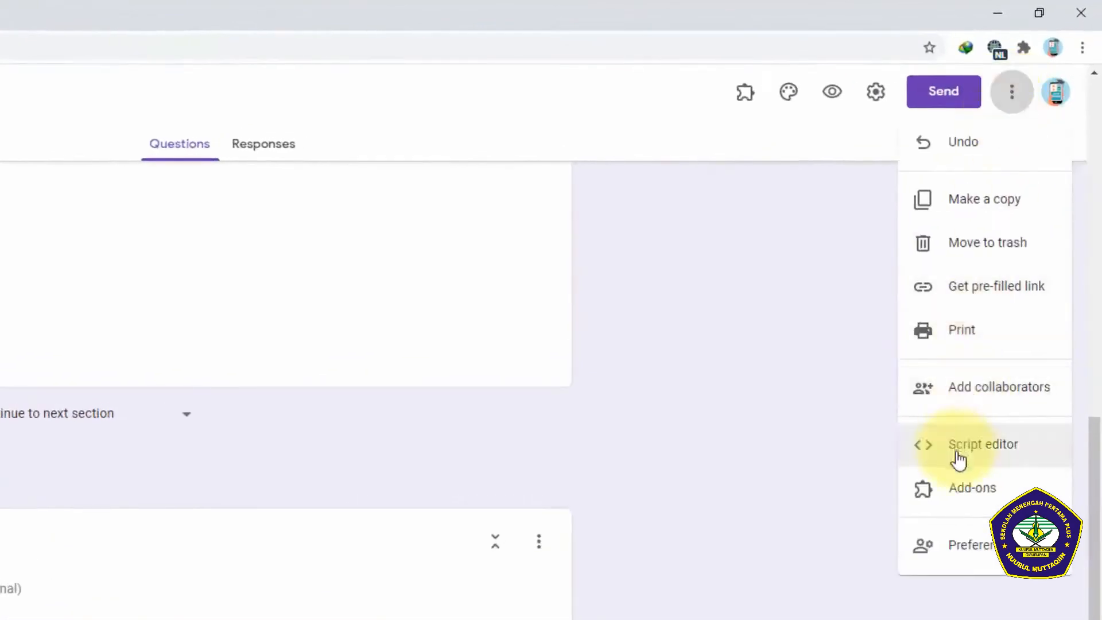
{"action": "left_click", "coordinate": [746, 94]}
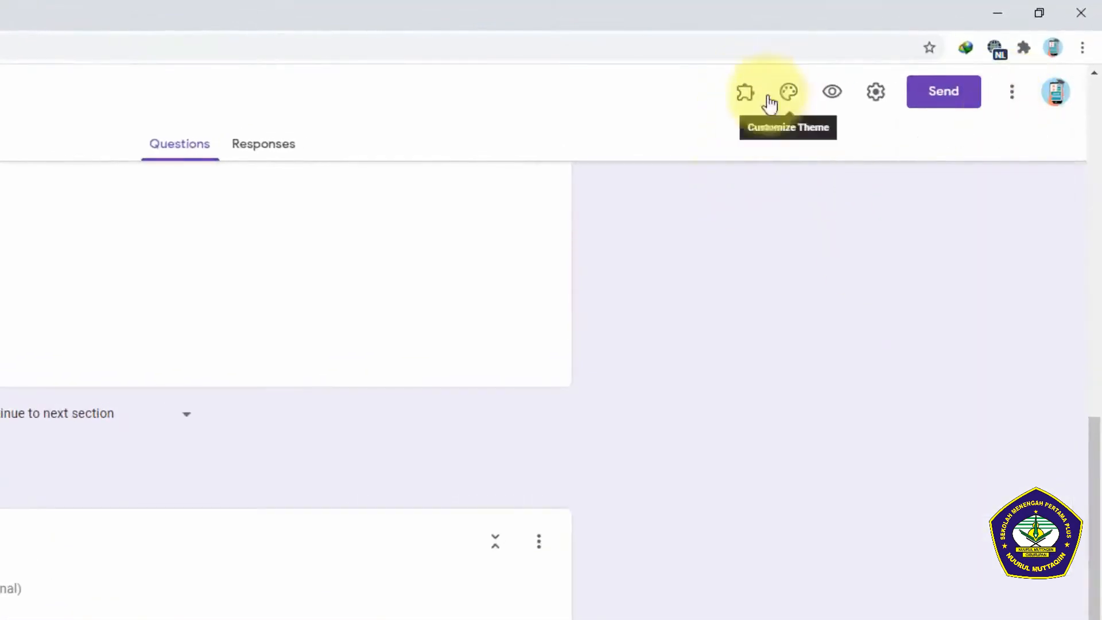
{"action": "left_click", "coordinate": [752, 97]}
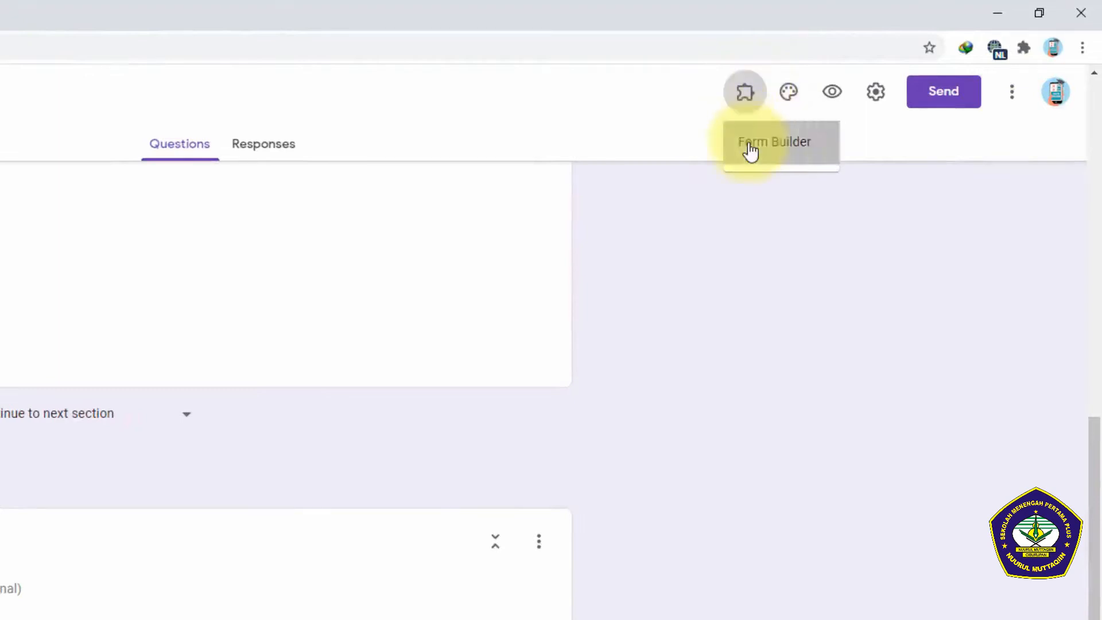
{"action": "left_click", "coordinate": [750, 145]}
{"action": "left_click", "coordinate": [177, 179]}
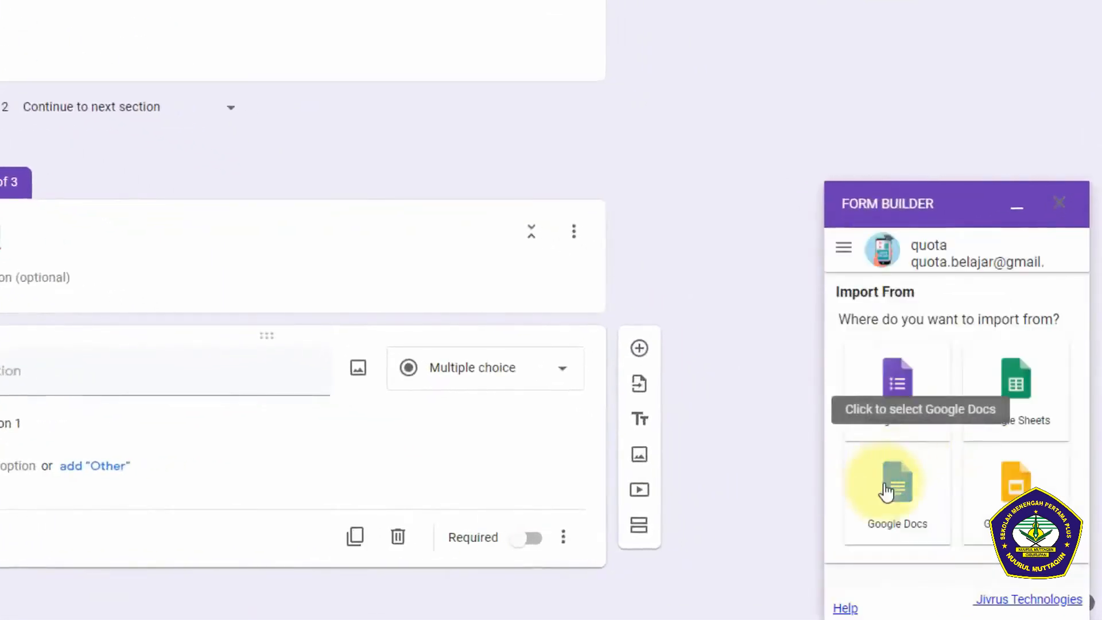
Step: Load the Google Docs file "Soal COVID" as the import source in Form Builder and review its list of questions
{"action": "left_click", "coordinate": [886, 492]}
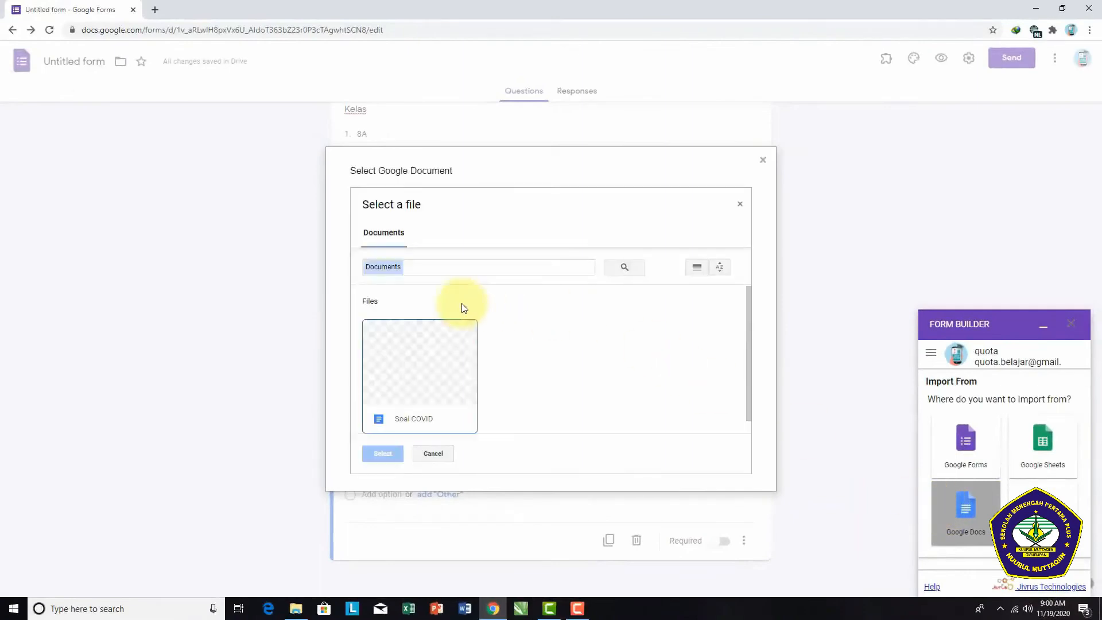
{"action": "left_click", "coordinate": [395, 367]}
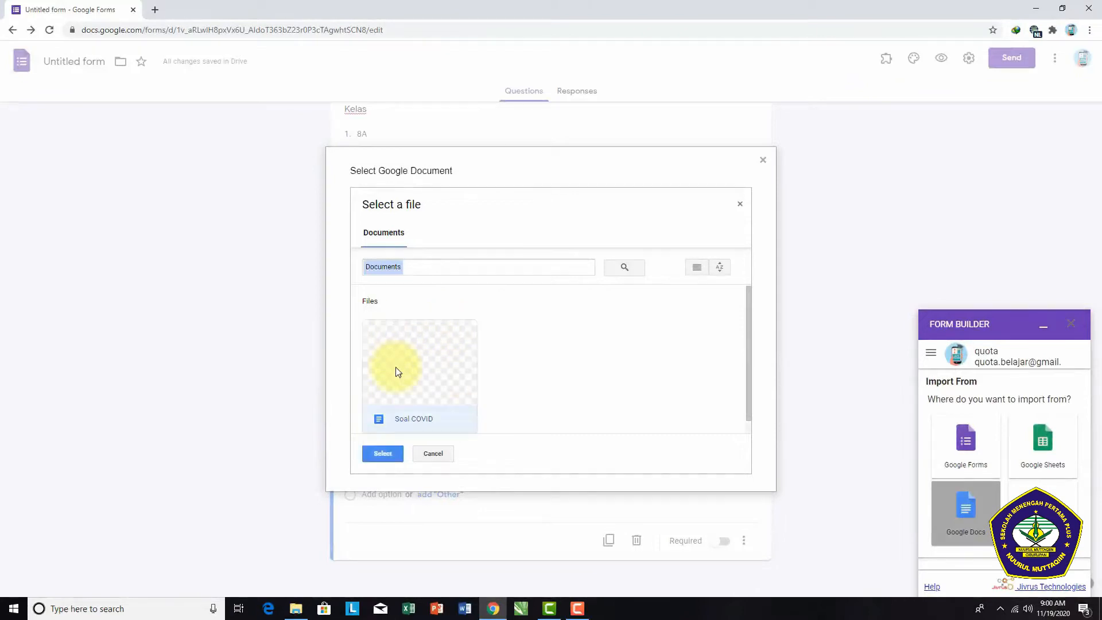
{"action": "left_click", "coordinate": [381, 454]}
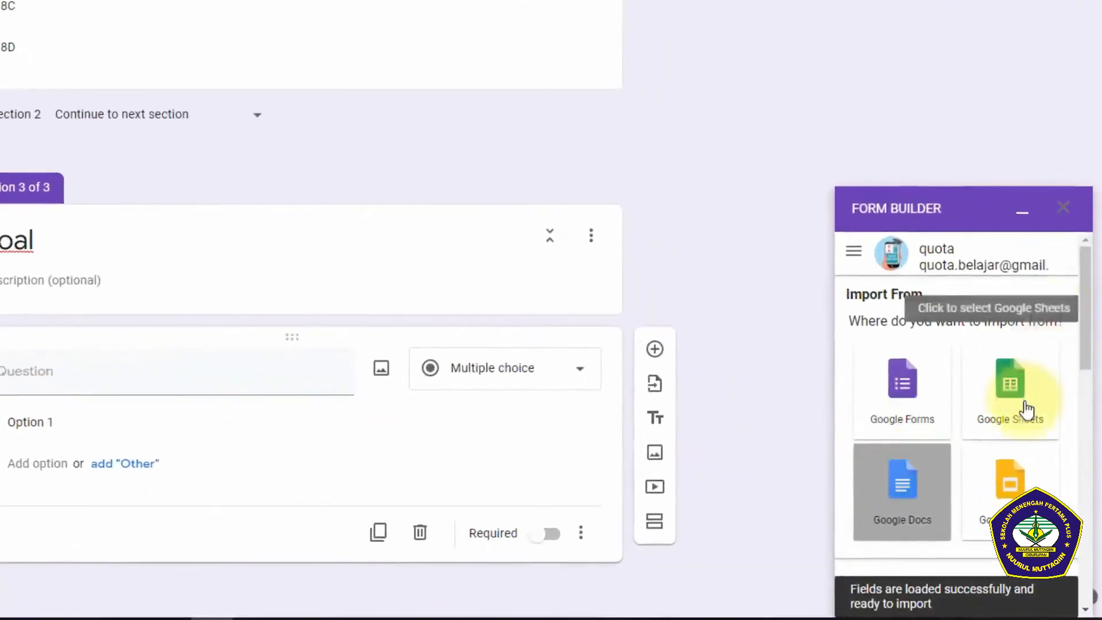
{"action": "scroll", "coordinate": [1029, 411], "scroll_direction": "down", "scroll_amount": 3}
{"action": "scroll", "coordinate": [1046, 402], "scroll_direction": "down", "scroll_amount": 3}
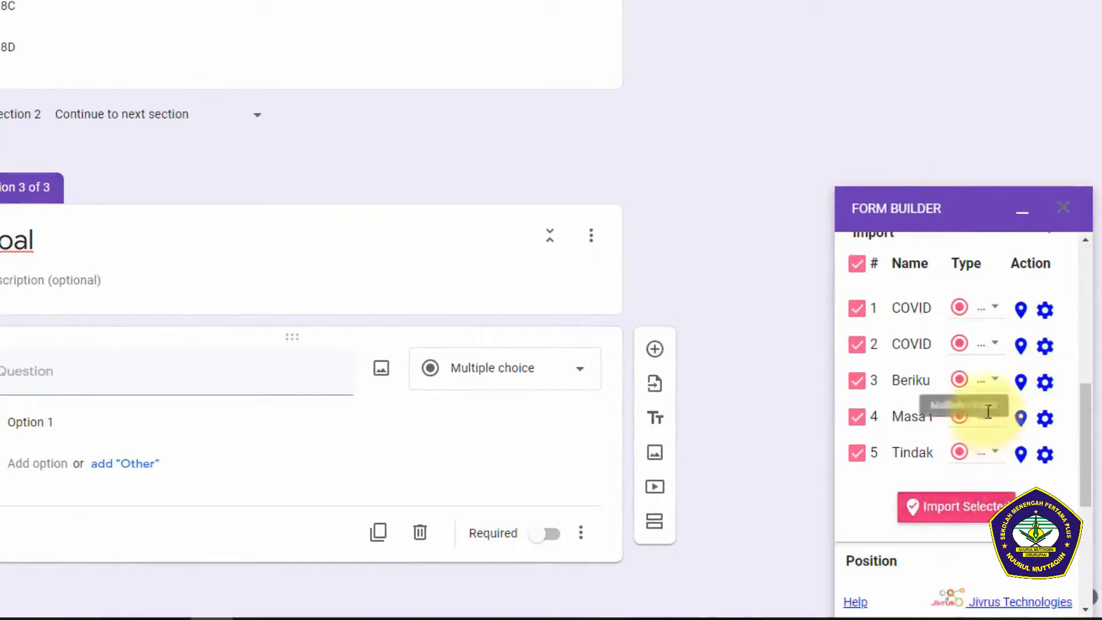
{"action": "scroll", "coordinate": [991, 430], "scroll_direction": "up", "scroll_amount": 2}
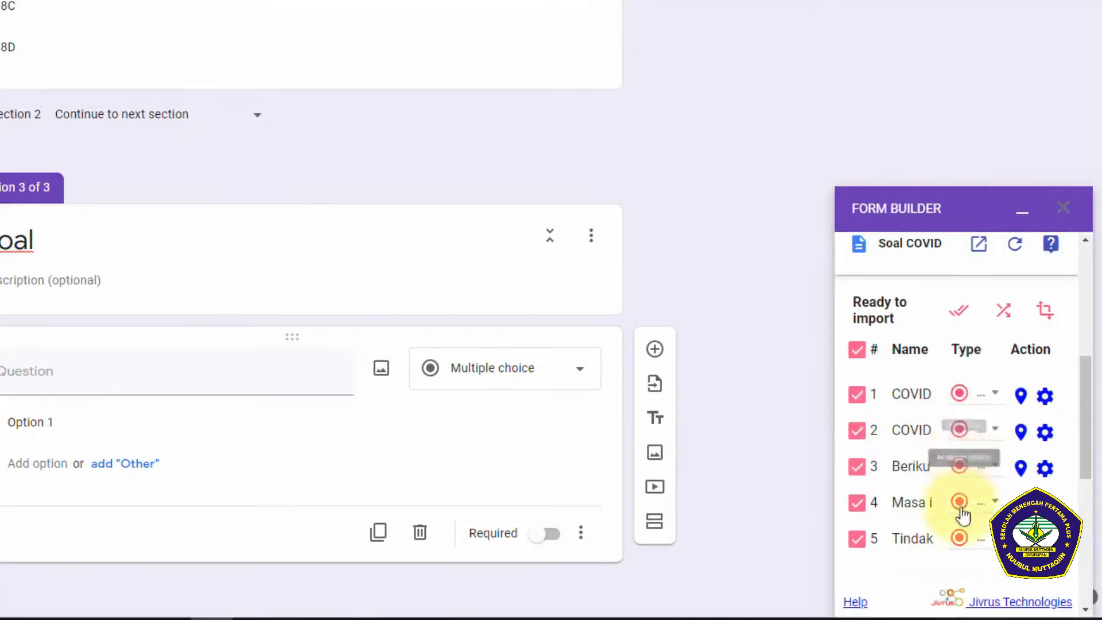
Step: Import all five selected questions into the form with Form Builder, check the imported questions and minimize the add-on
{"action": "scroll", "coordinate": [971, 517], "scroll_direction": "down", "scroll_amount": 3}
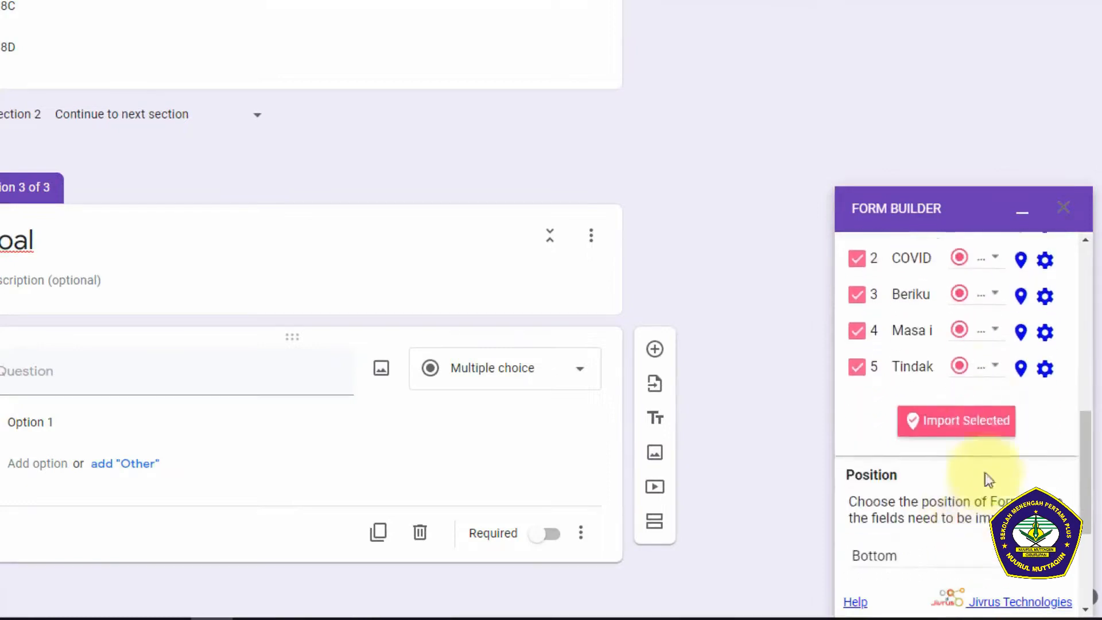
{"action": "left_click", "coordinate": [942, 429]}
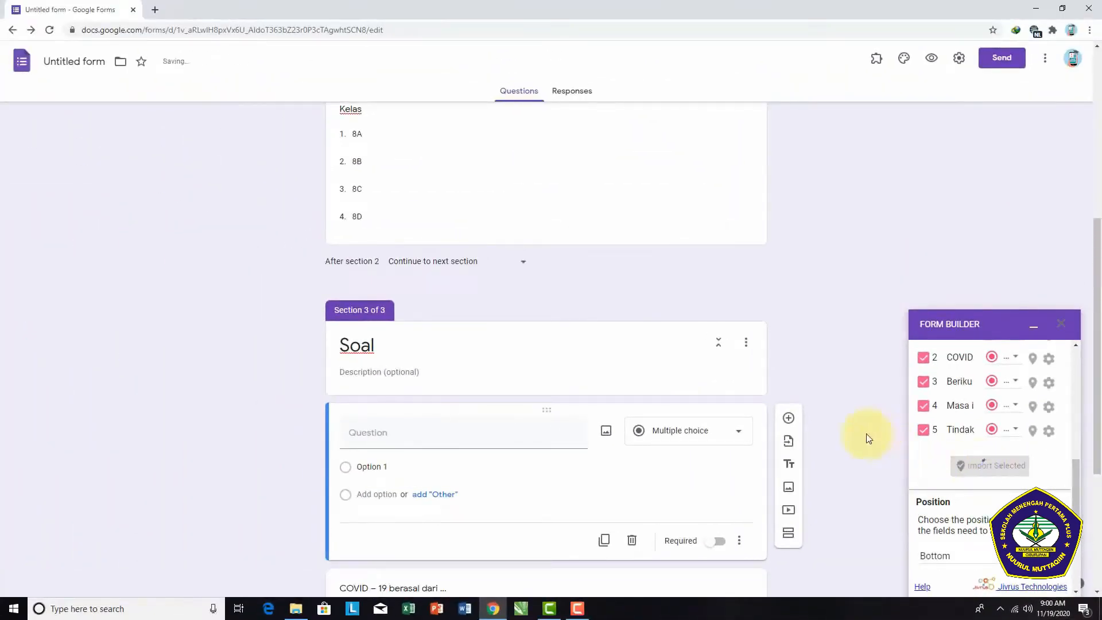
{"action": "scroll", "coordinate": [865, 437], "scroll_direction": "down", "scroll_amount": 4}
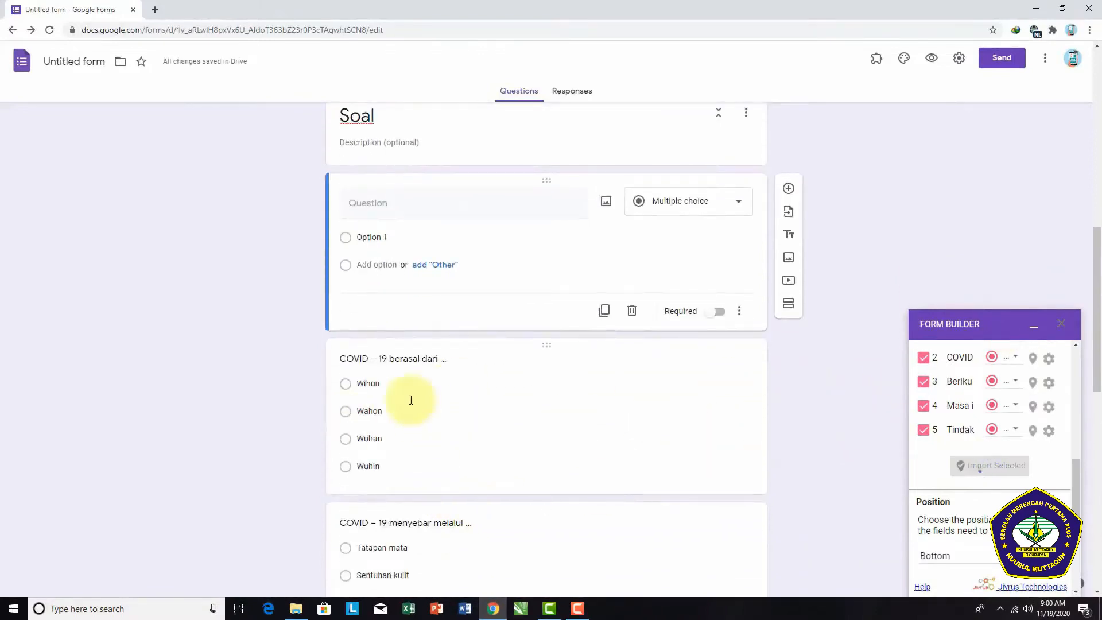
{"action": "scroll", "coordinate": [411, 401], "scroll_direction": "down", "scroll_amount": 10}
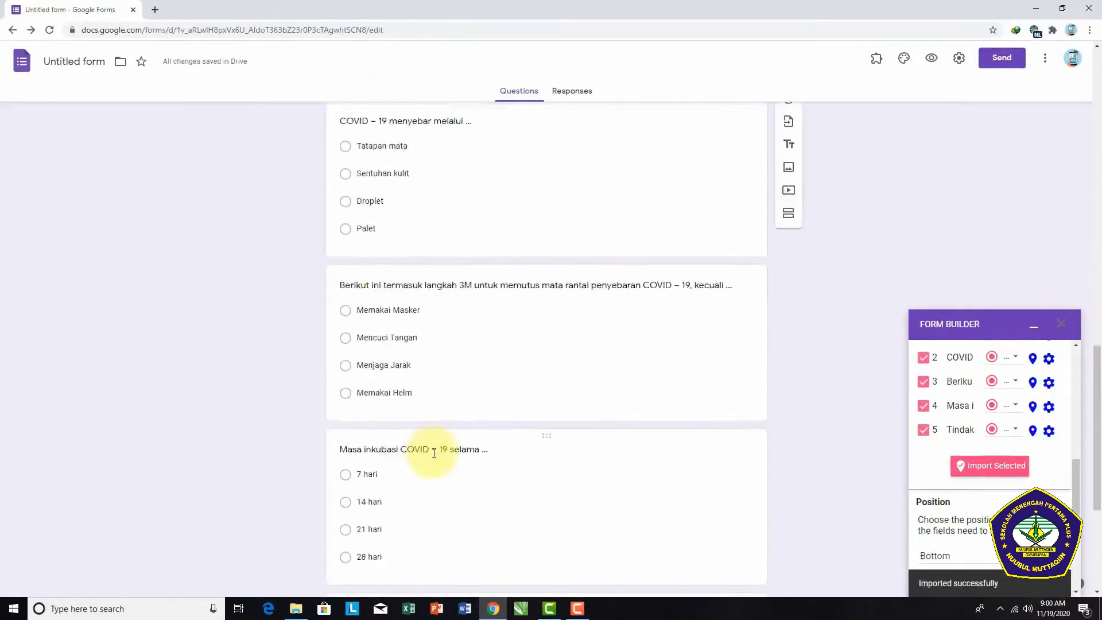
{"action": "scroll", "coordinate": [445, 470], "scroll_direction": "down", "scroll_amount": 2}
{"action": "scroll", "coordinate": [448, 454], "scroll_direction": "up", "scroll_amount": 11}
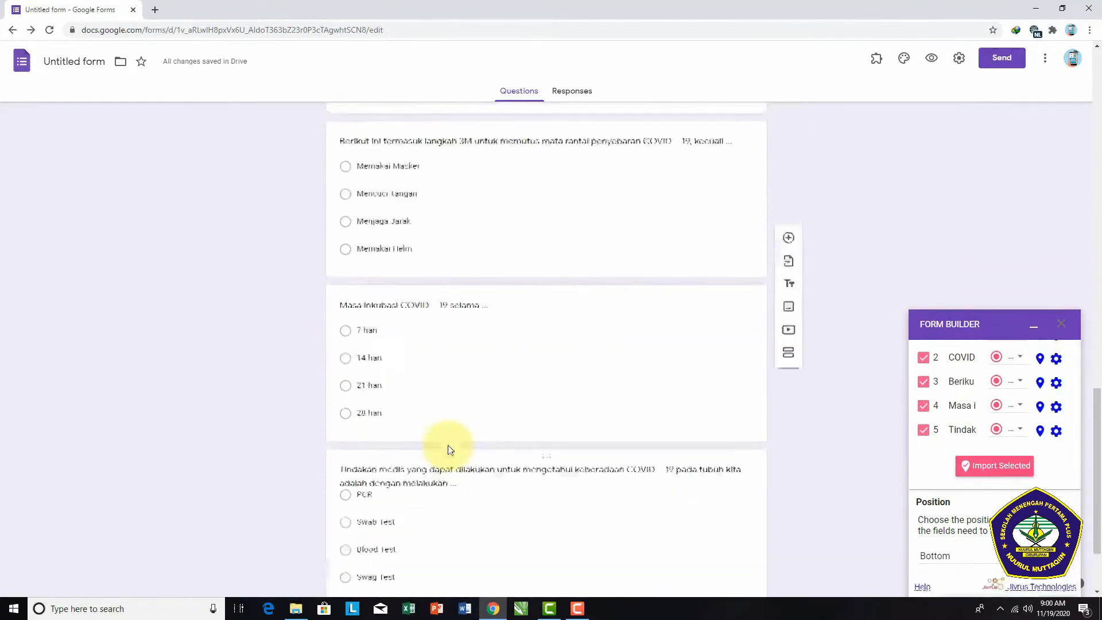
{"action": "scroll", "coordinate": [450, 444], "scroll_direction": "up", "scroll_amount": 2}
{"action": "scroll", "coordinate": [639, 381], "scroll_direction": "down", "scroll_amount": 2}
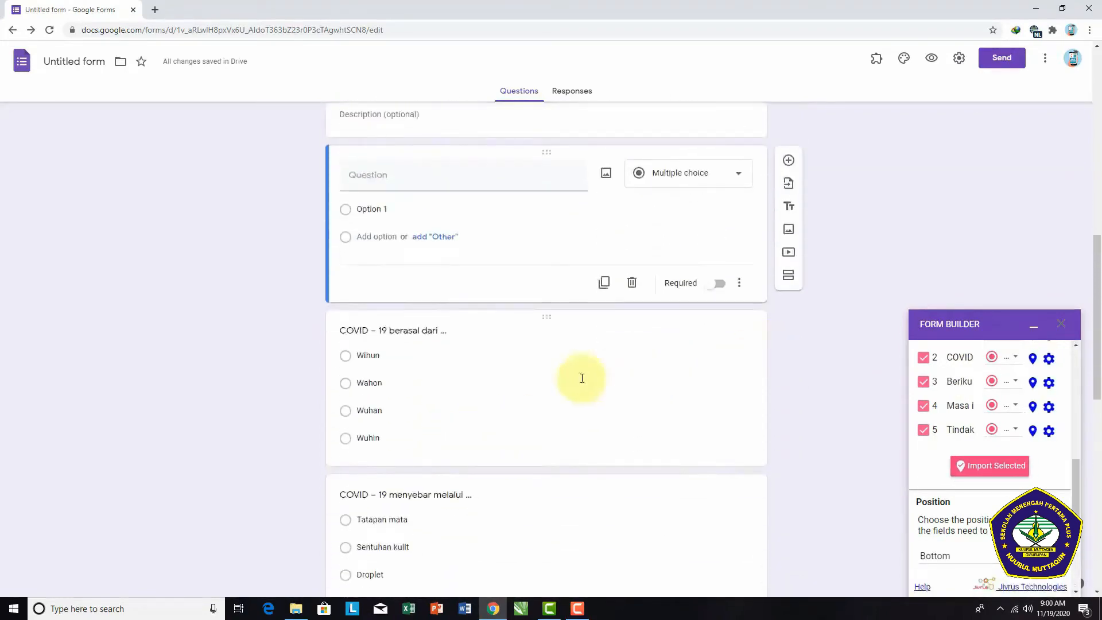
{"action": "left_click", "coordinate": [1037, 330]}
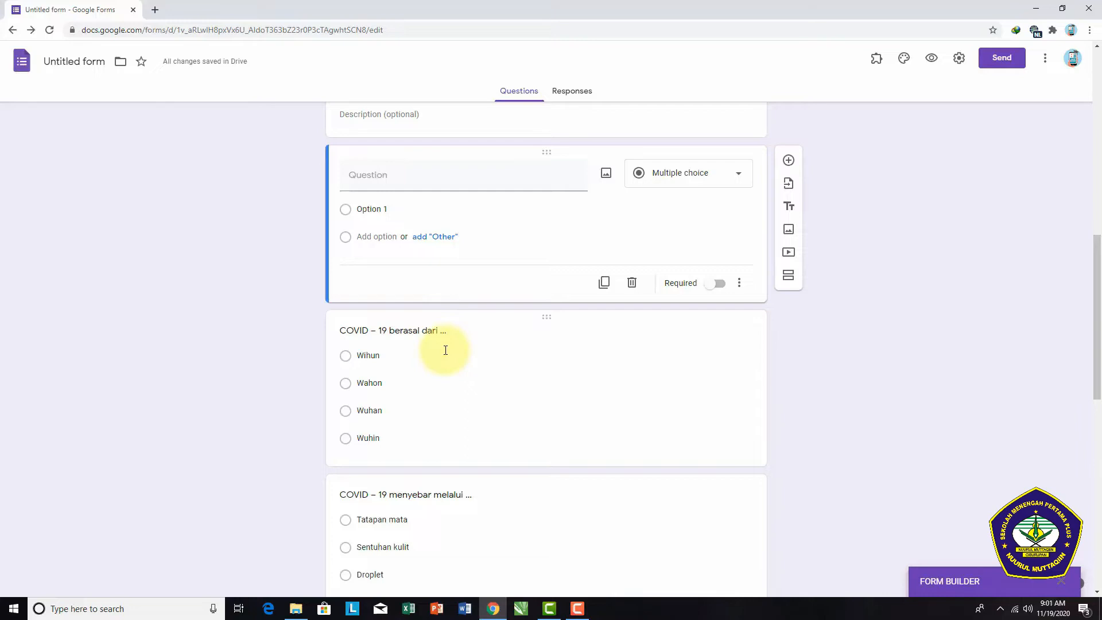
Step: Make the form a quiz, hide missed questions and correct answers from respondents, and save the settings
{"action": "left_click", "coordinate": [500, 335]}
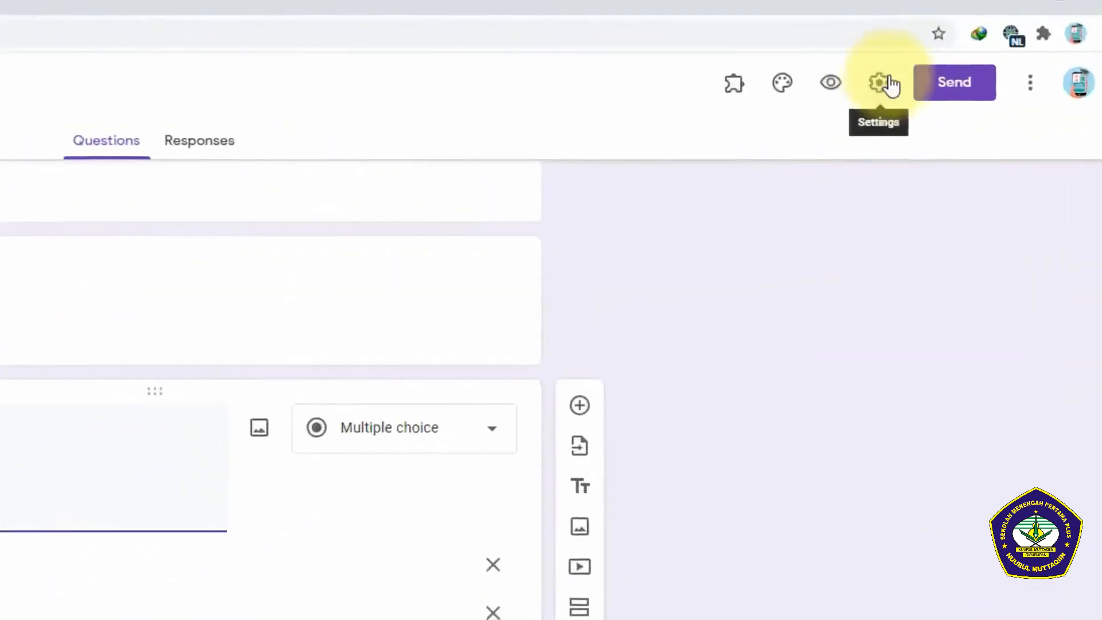
{"action": "left_click", "coordinate": [884, 85]}
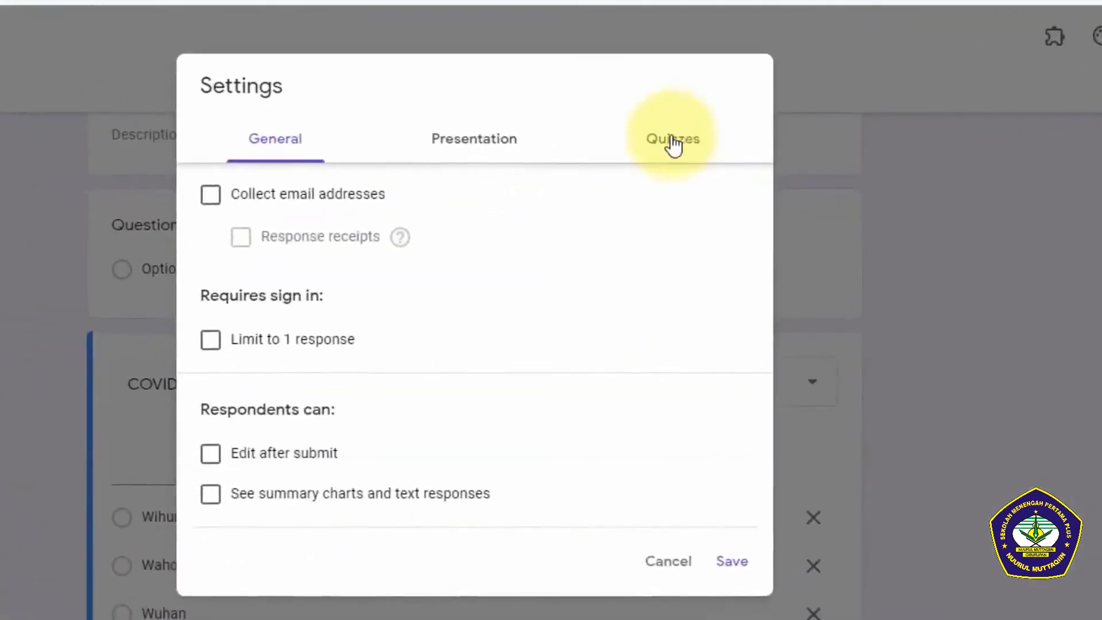
{"action": "left_click", "coordinate": [672, 143]}
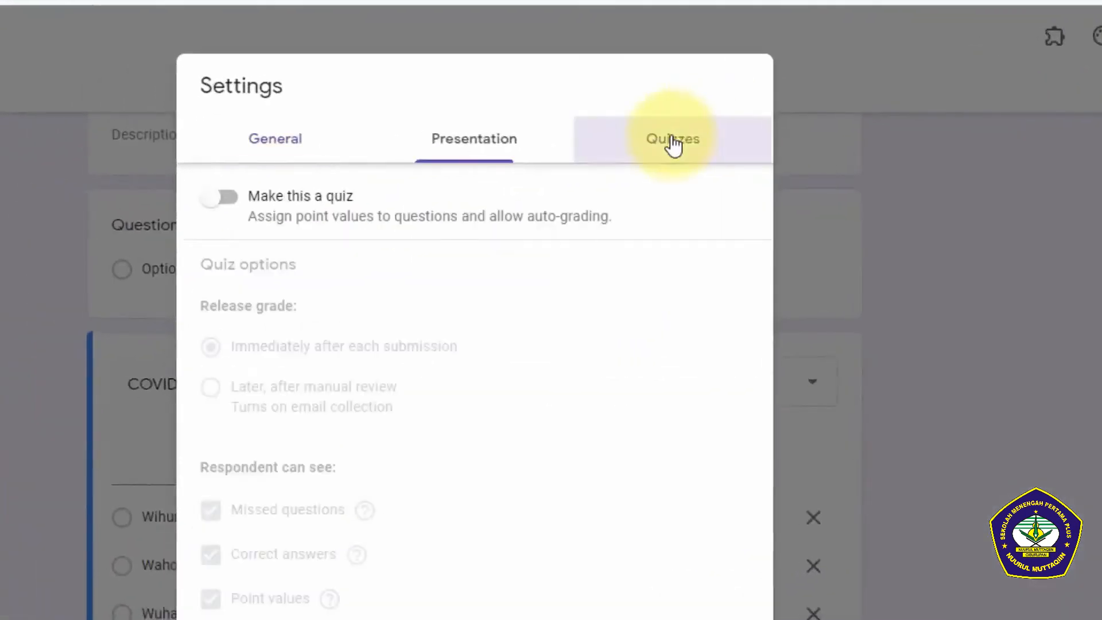
{"action": "left_click", "coordinate": [227, 198]}
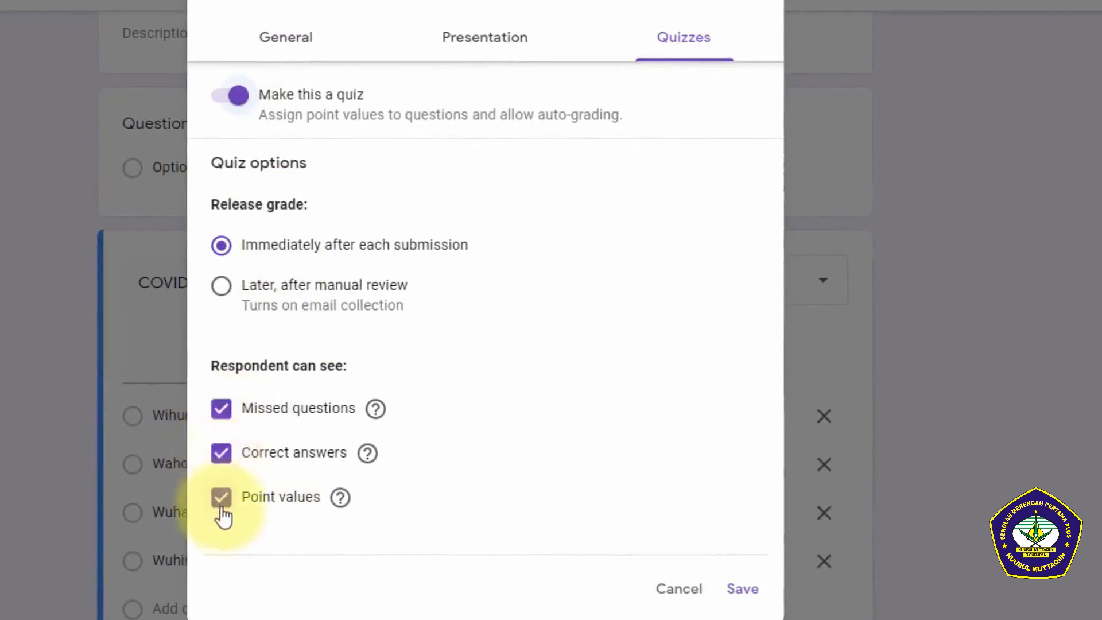
{"action": "left_click", "coordinate": [224, 457]}
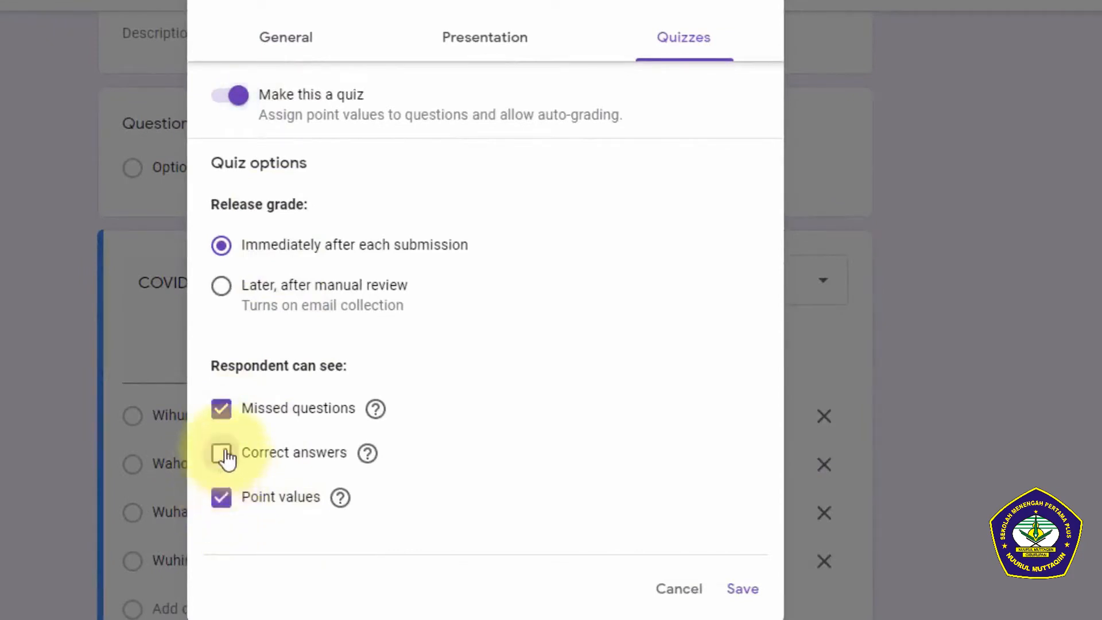
{"action": "left_click", "coordinate": [222, 411]}
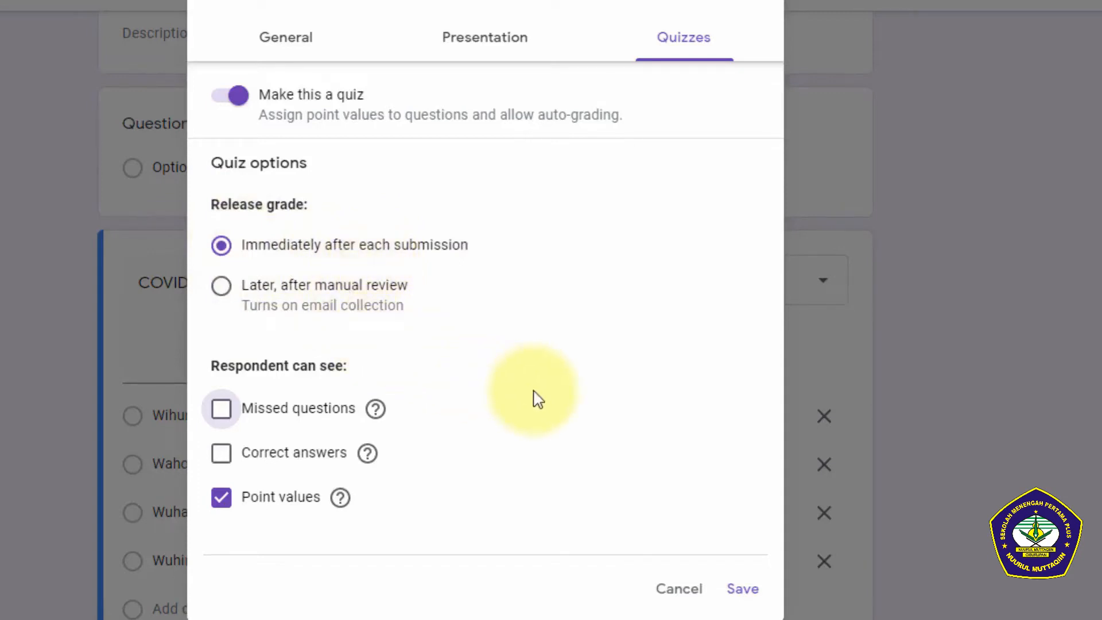
{"action": "left_click", "coordinate": [743, 588]}
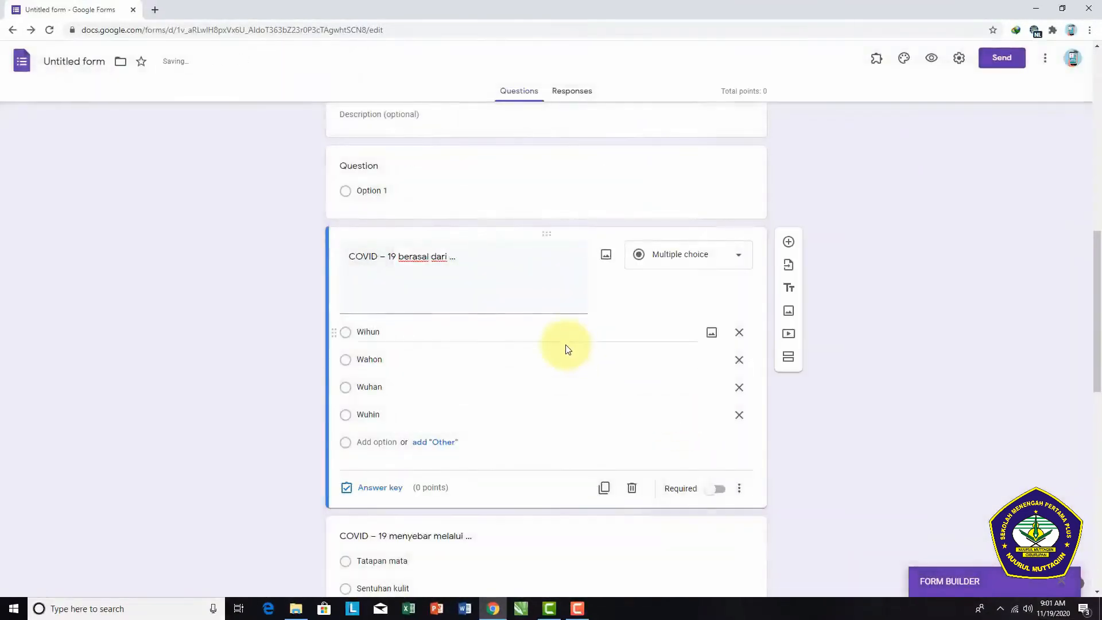
Step: Mark "Wuhan" as the correct answer to "COVID – 19 berasal dari ..." and set it to 20 points
{"action": "scroll", "coordinate": [562, 350], "scroll_direction": "down", "scroll_amount": 4}
{"action": "scroll", "coordinate": [420, 344], "scroll_direction": "up", "scroll_amount": 5}
{"action": "scroll", "coordinate": [420, 344], "scroll_direction": "down", "scroll_amount": 2}
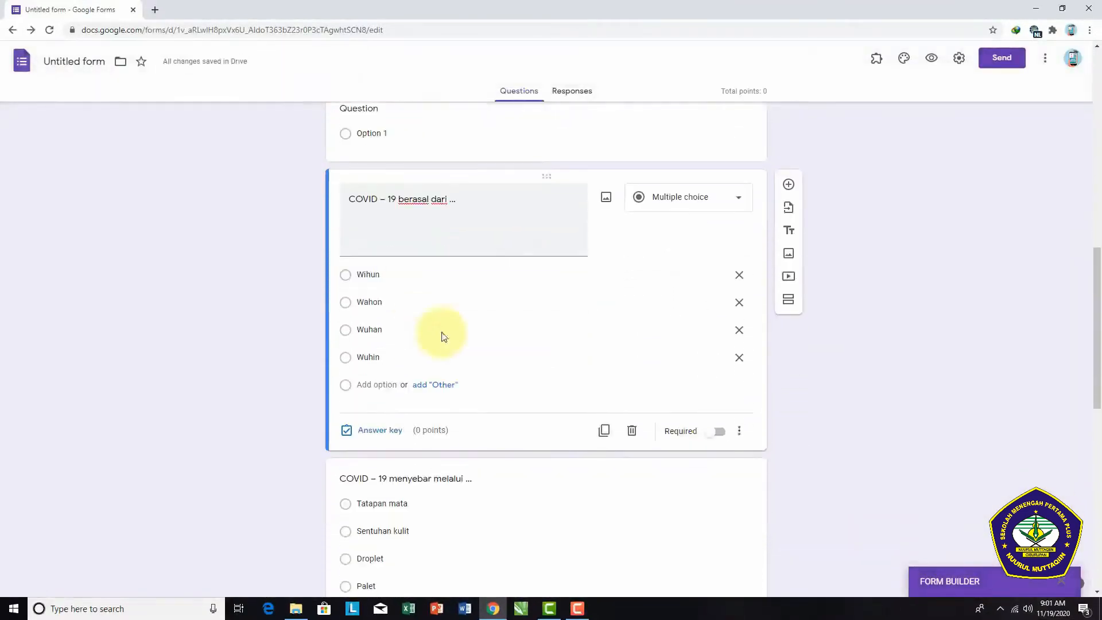
{"action": "left_click", "coordinate": [477, 196]}
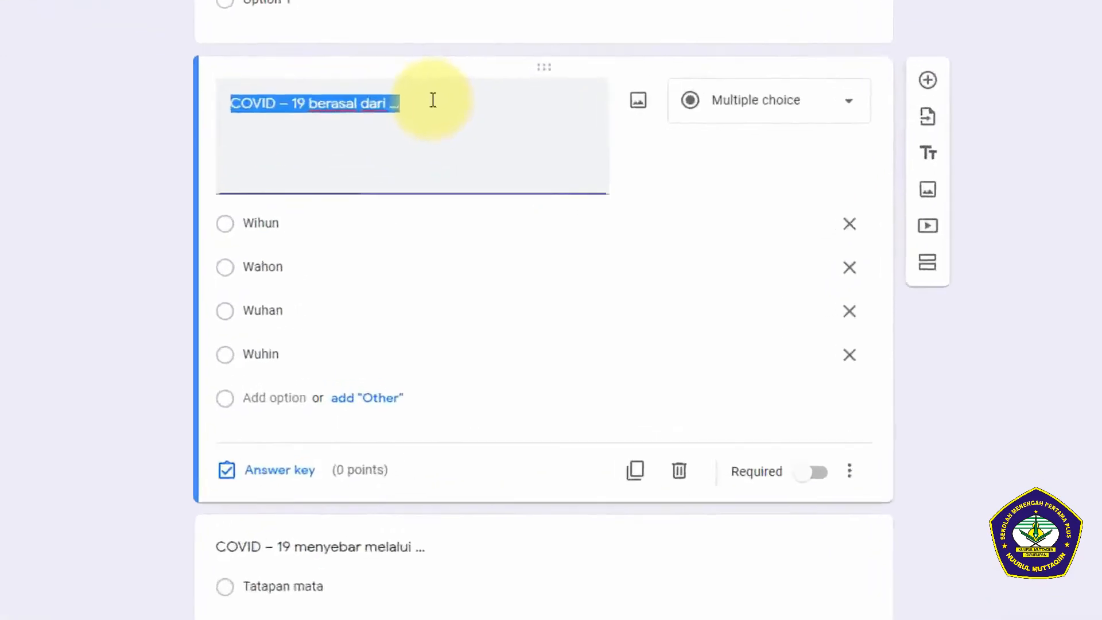
{"action": "left_click", "coordinate": [477, 197]}
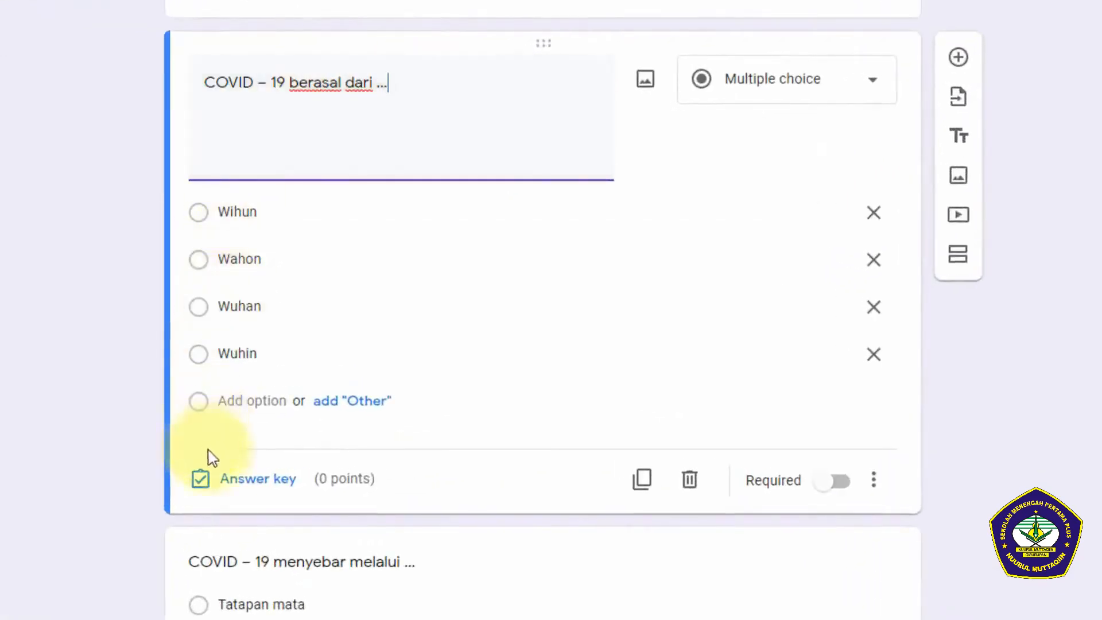
{"action": "left_click", "coordinate": [237, 482]}
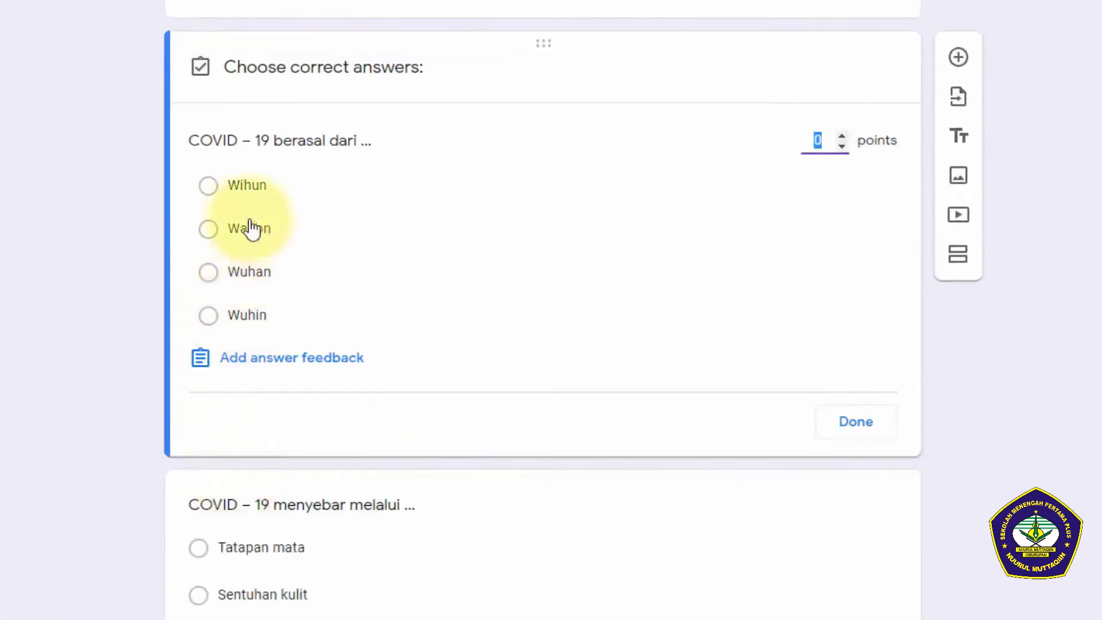
{"action": "left_click", "coordinate": [208, 272]}
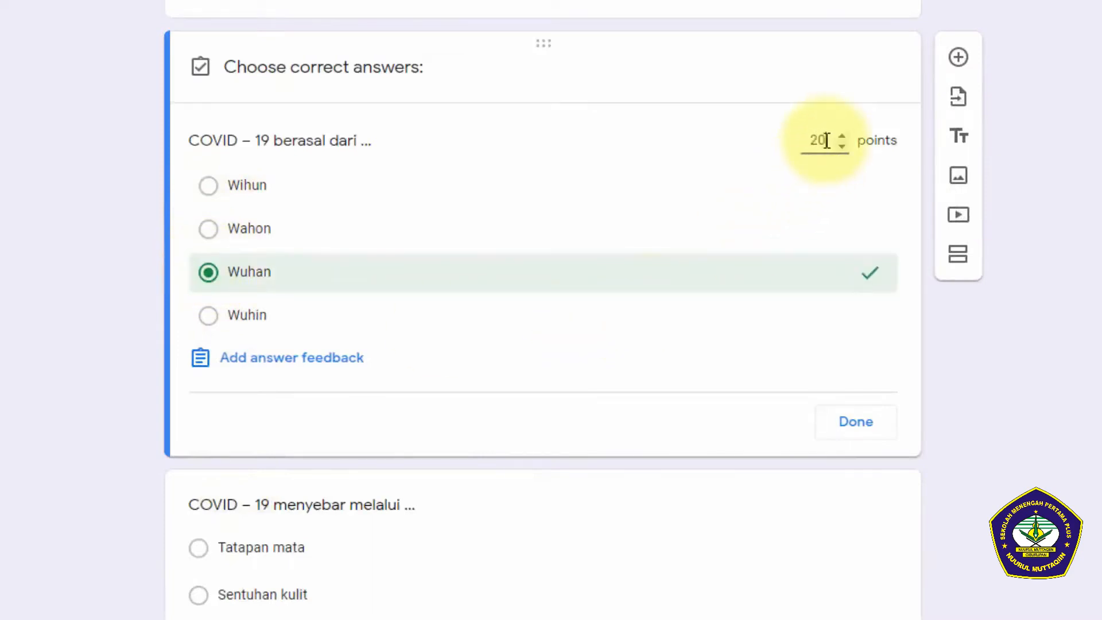
{"action": "left_click", "coordinate": [847, 424]}
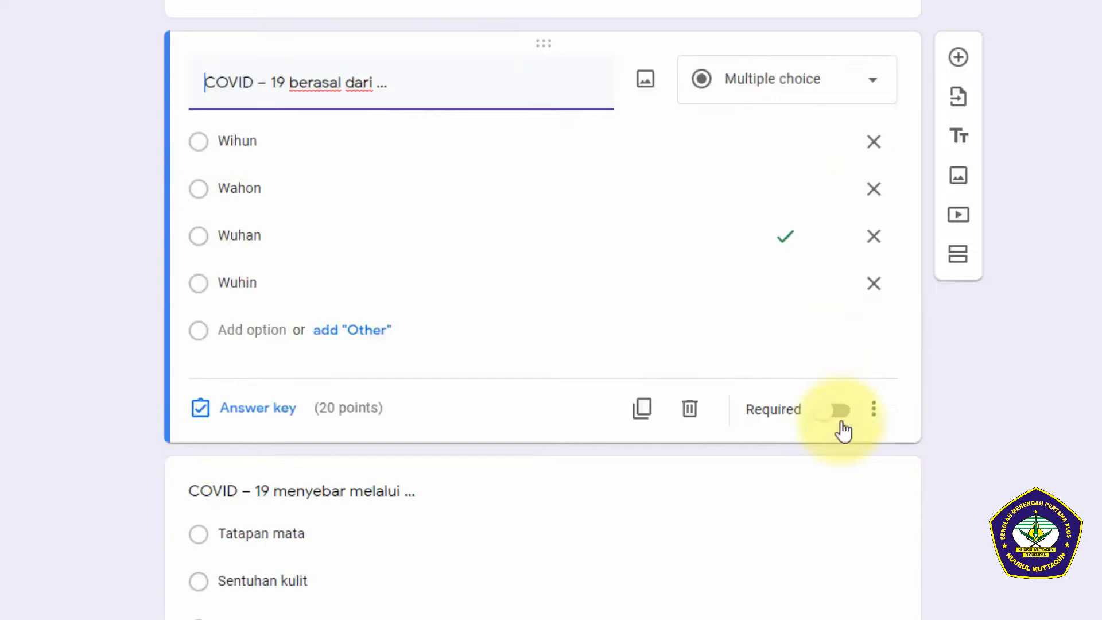
Step: Mark "Droplet" as the correct answer to "COVID – 19 menyebar melalui ..." and set it to 20 points
{"action": "scroll", "coordinate": [368, 458], "scroll_direction": "down", "scroll_amount": 3}
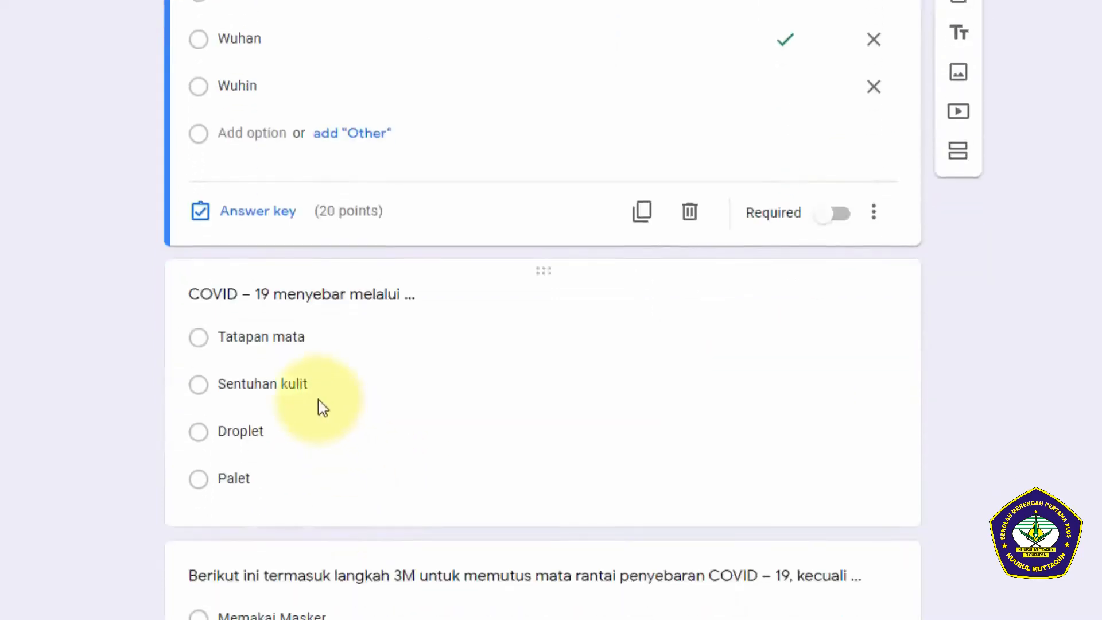
{"action": "left_click", "coordinate": [320, 390]}
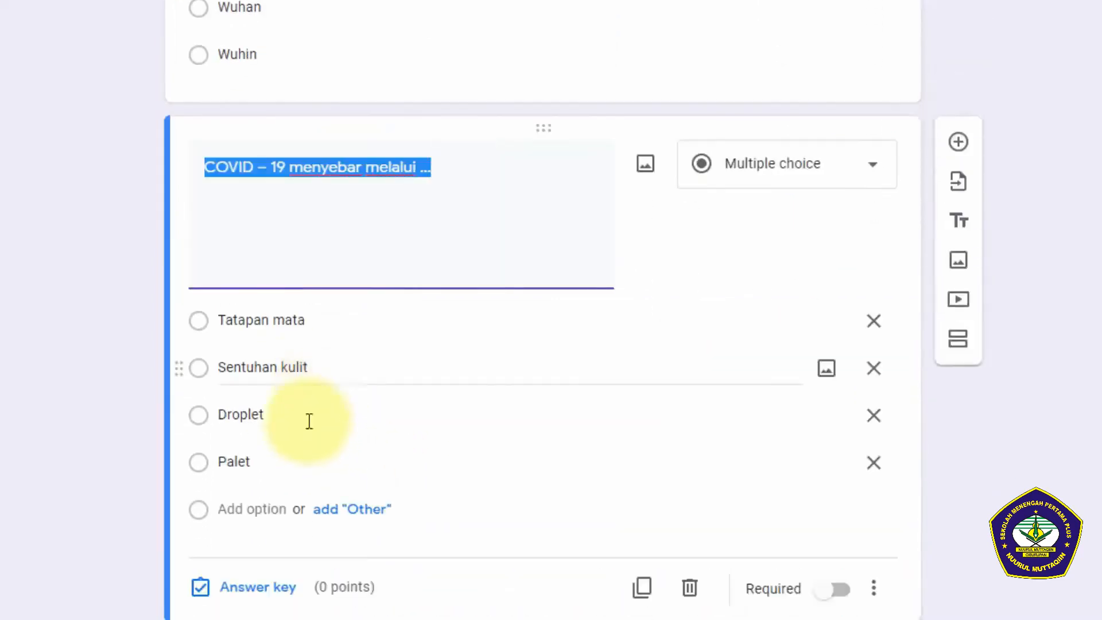
{"action": "left_click", "coordinate": [249, 597]}
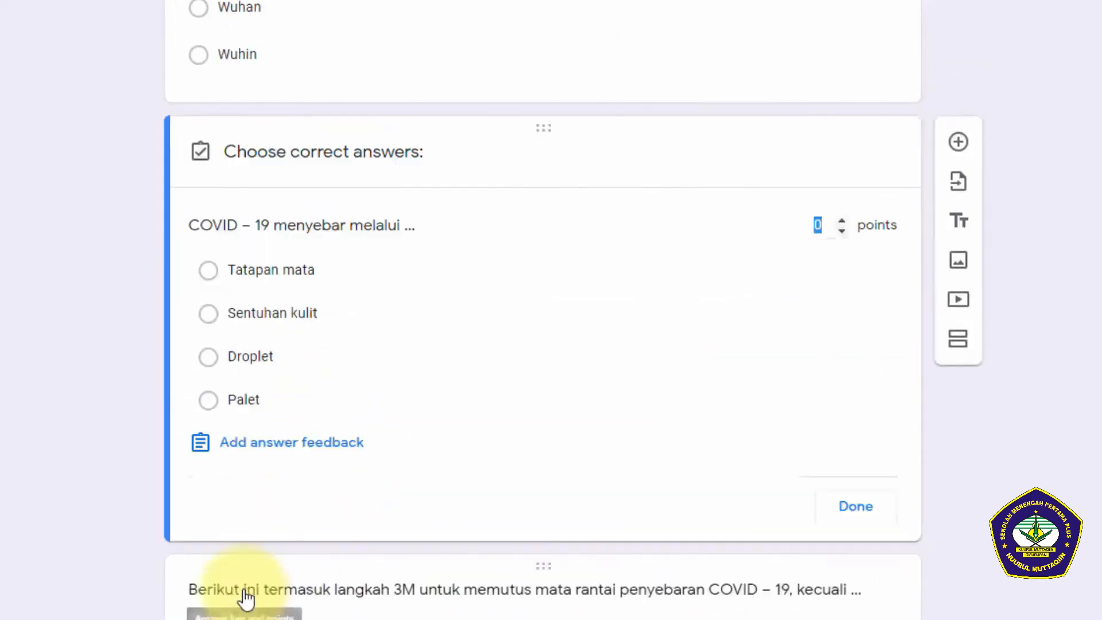
{"action": "left_click", "coordinate": [214, 362]}
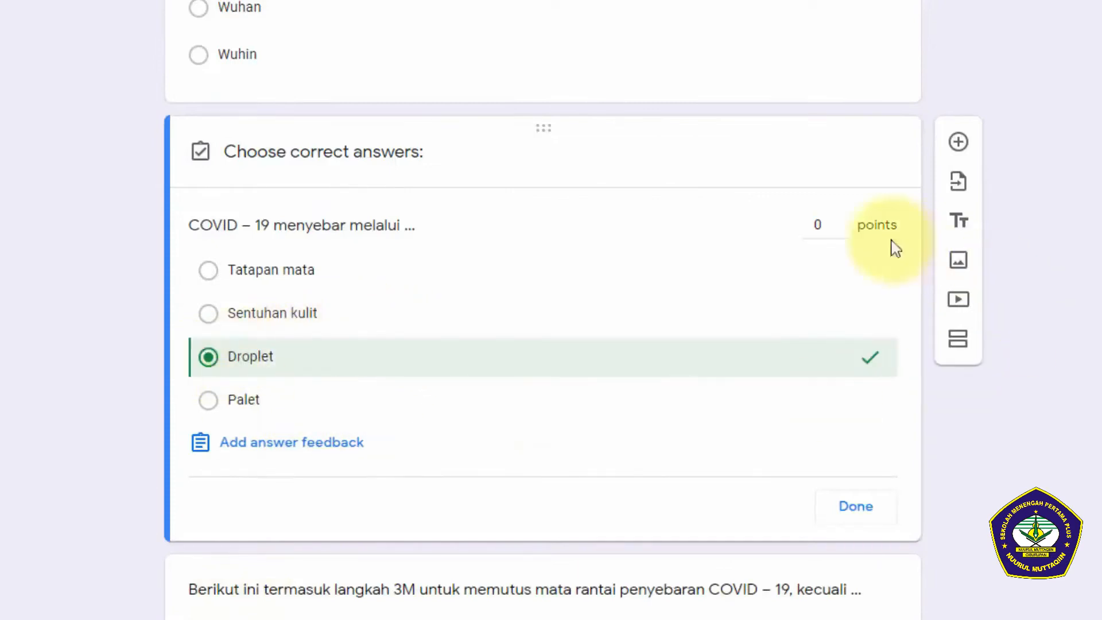
{"action": "left_click", "coordinate": [828, 226]}
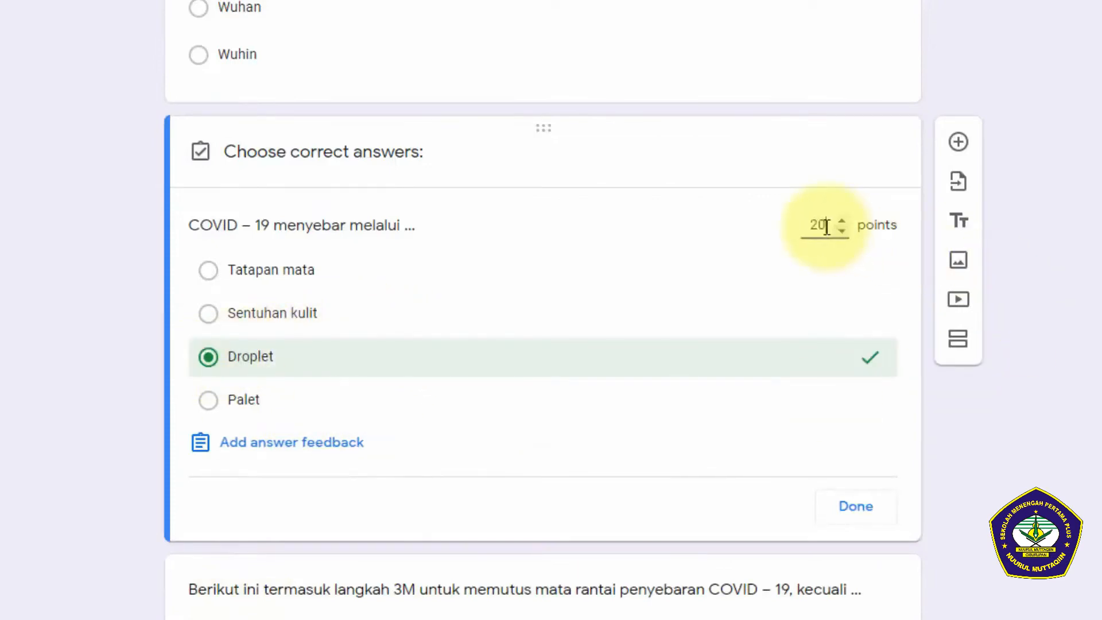
{"action": "left_click", "coordinate": [854, 507]}
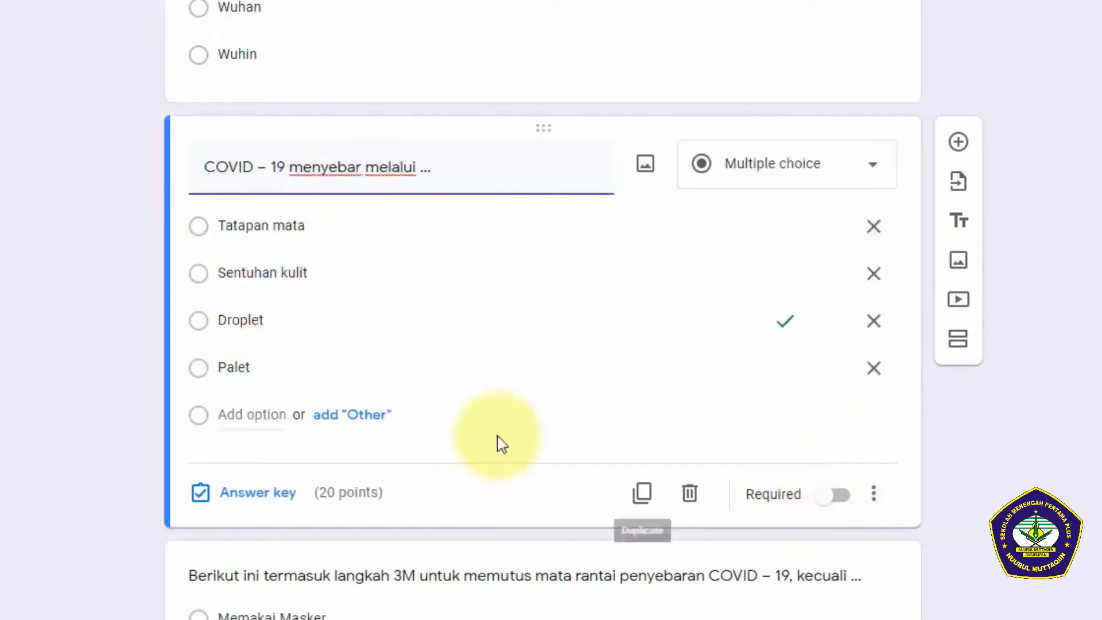
Step: Mark "Memakai Helm" as the correct answer to the 3M question and set it to 20 points
{"action": "scroll", "coordinate": [296, 277], "scroll_direction": "down", "scroll_amount": 9}
{"action": "left_click", "coordinate": [296, 276]}
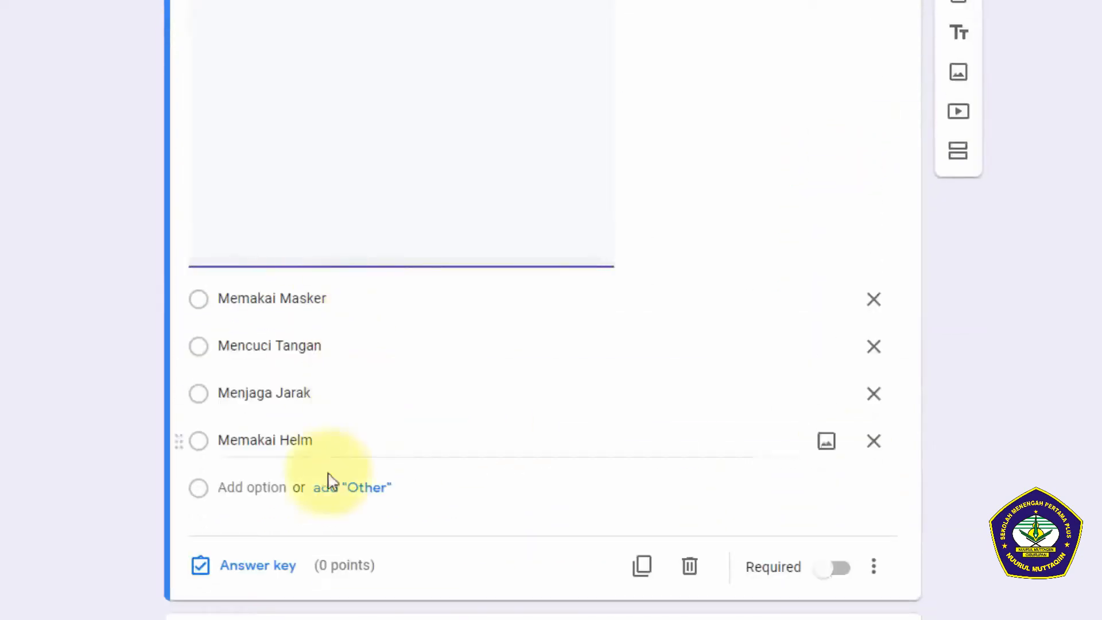
{"action": "left_click", "coordinate": [257, 568]}
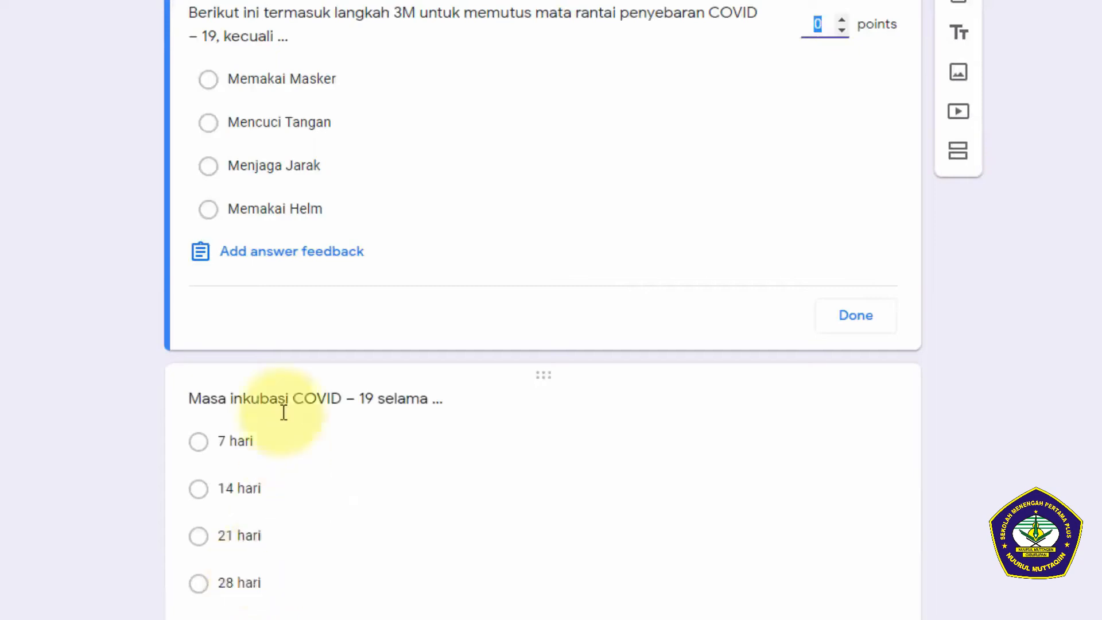
{"action": "scroll", "coordinate": [339, 207], "scroll_direction": "up", "scroll_amount": 2}
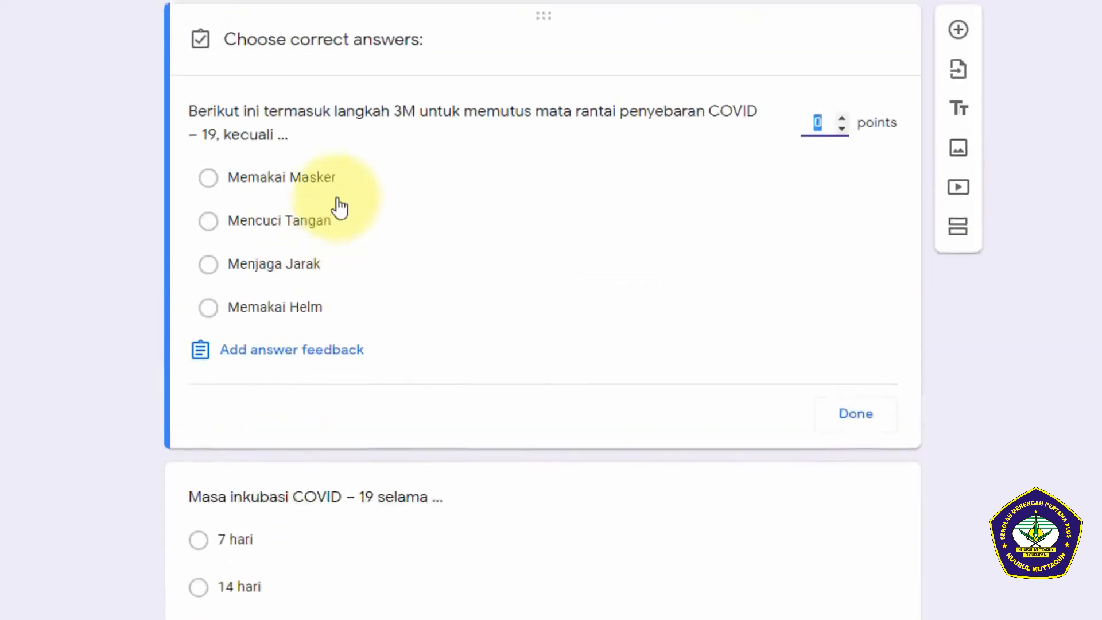
{"action": "left_click", "coordinate": [212, 310]}
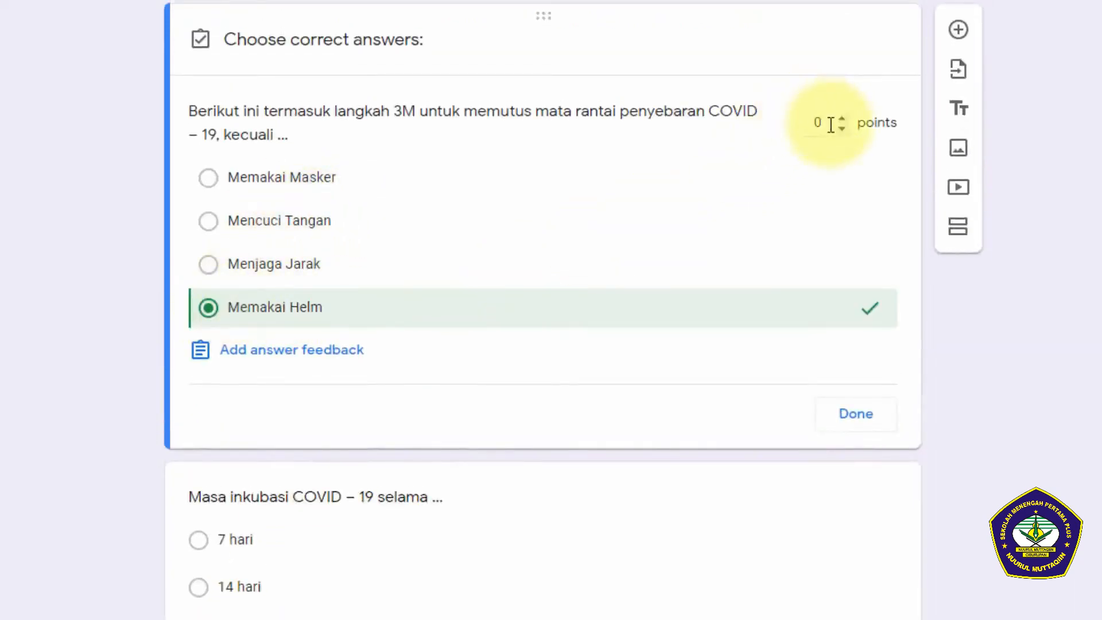
{"action": "left_click_drag", "start_coordinate": [831, 125], "coordinate": [797, 123]}
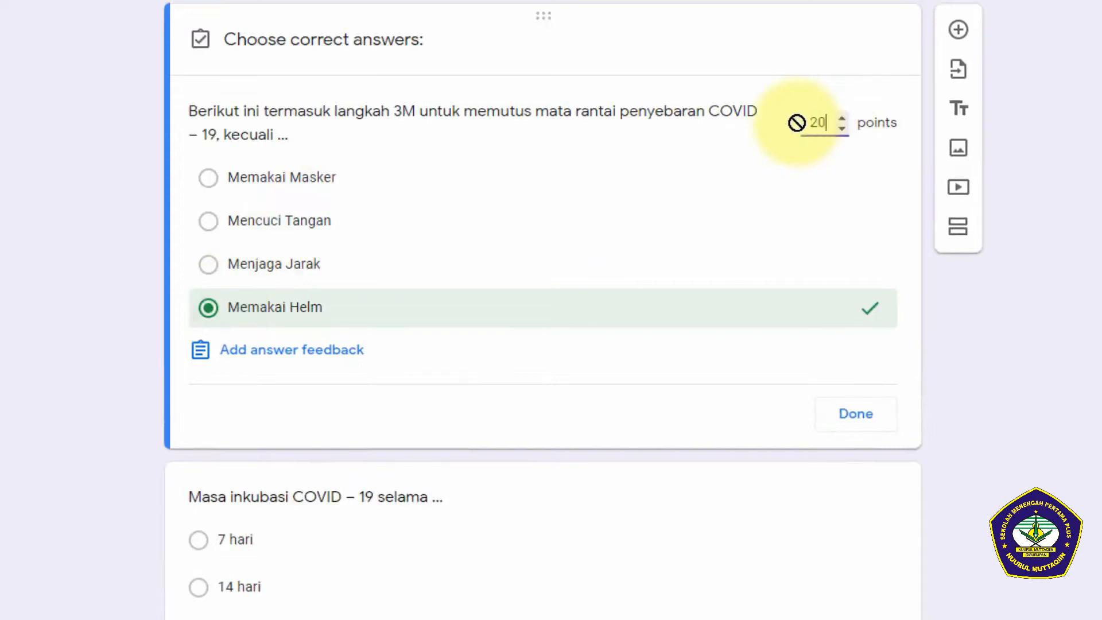
{"action": "left_click", "coordinate": [826, 422]}
Step: Mark "14 hari" as the correct answer to "Masa inkubasi COVID – 19 selama ..." and assign its points
{"action": "scroll", "coordinate": [384, 442], "scroll_direction": "down", "scroll_amount": 3}
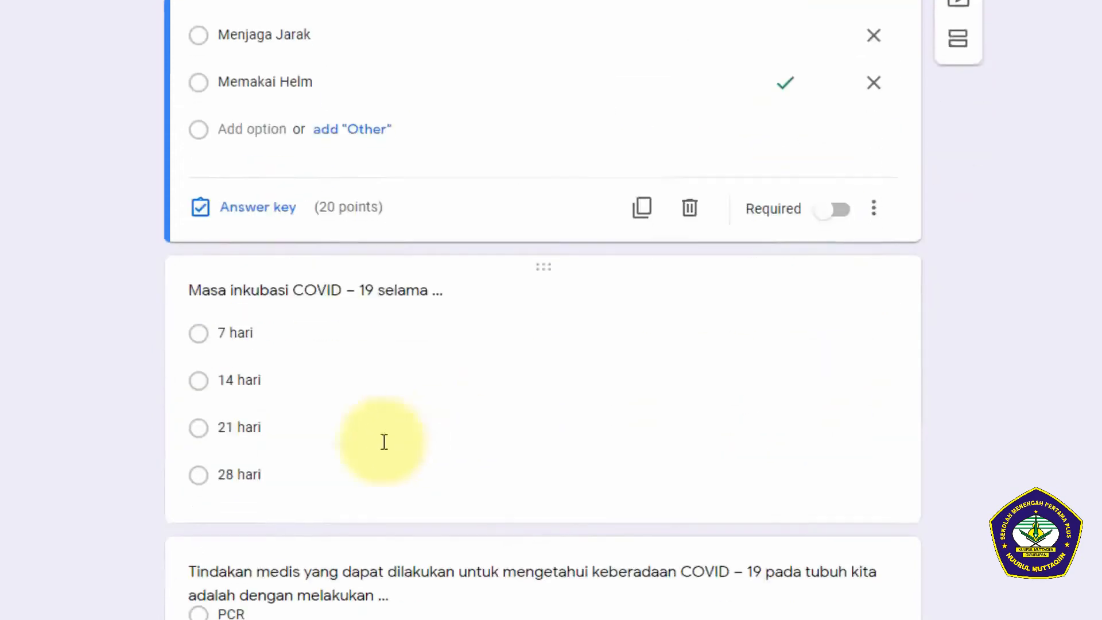
{"action": "left_click", "coordinate": [327, 396]}
{"action": "scroll", "coordinate": [386, 328], "scroll_direction": "down", "scroll_amount": 2}
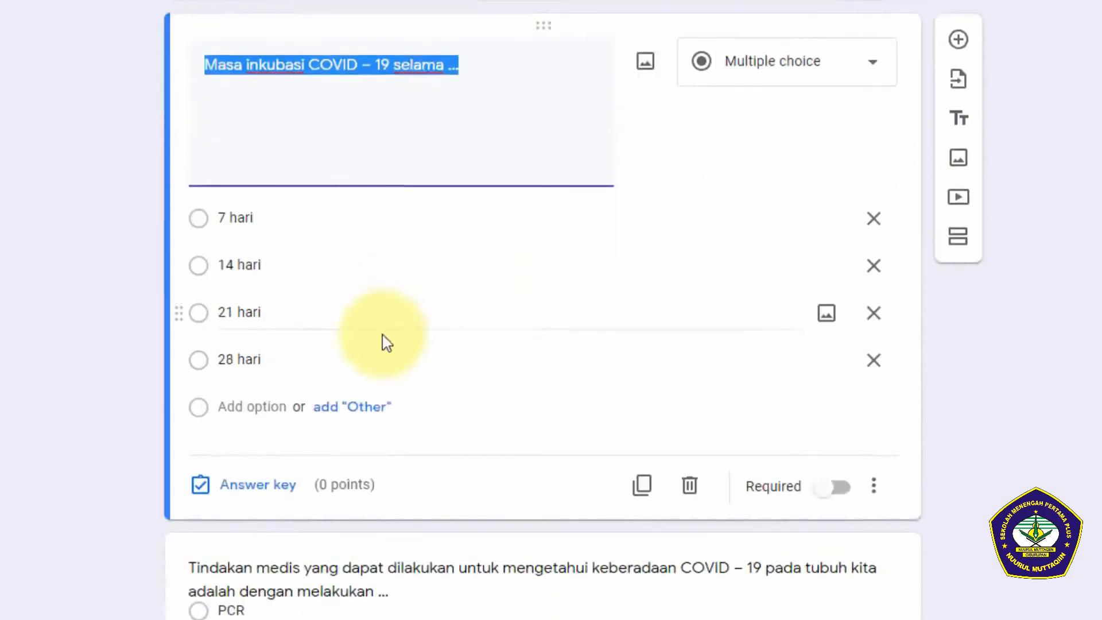
{"action": "left_click", "coordinate": [232, 267]}
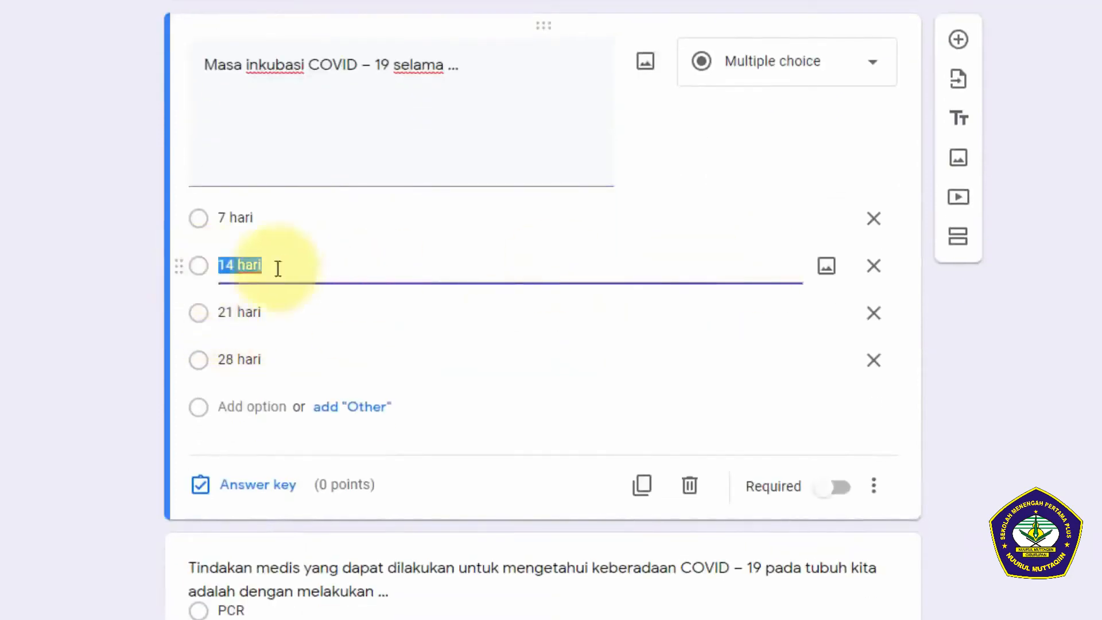
{"action": "left_click", "coordinate": [248, 486]}
{"action": "left_click", "coordinate": [204, 218]}
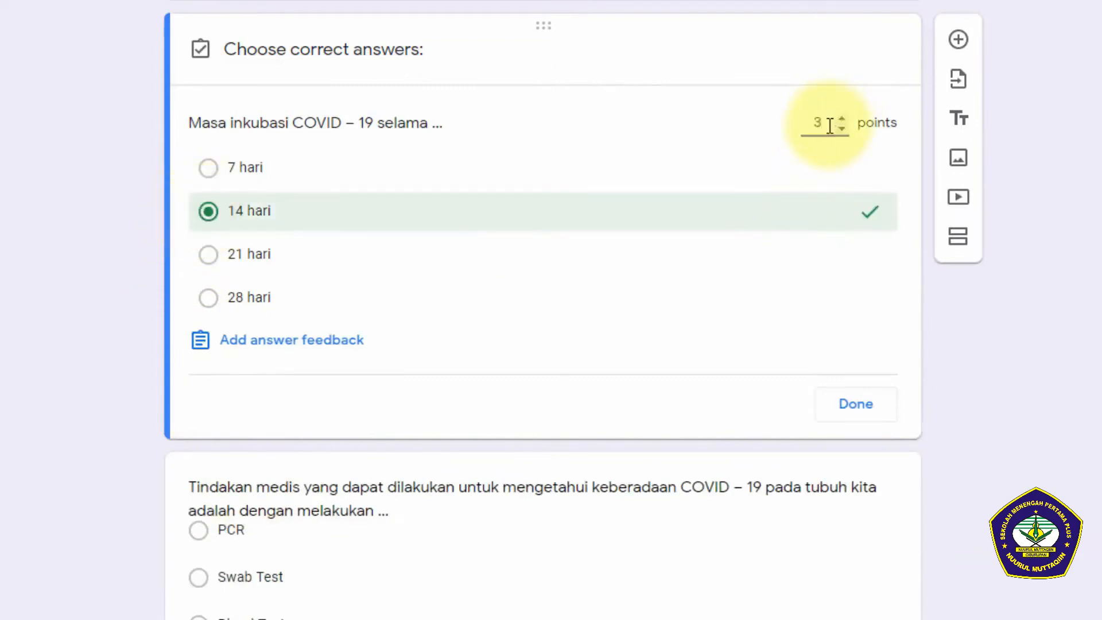
{"action": "left_click", "coordinate": [835, 402]}
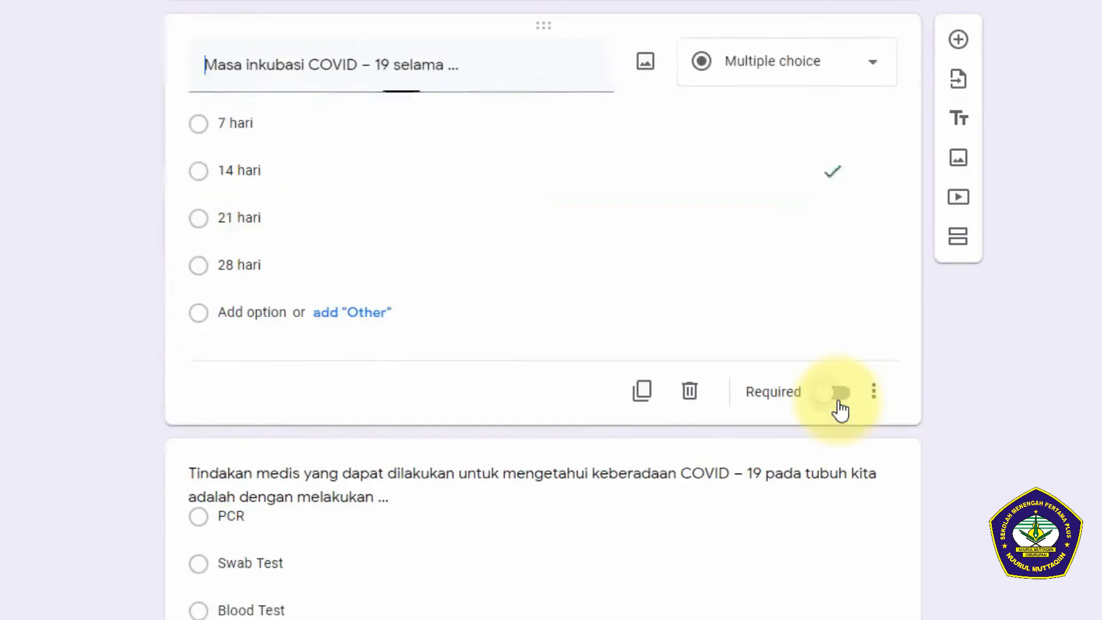
Step: Mark "Swab Test" as the correct answer to the "Tindakan medis ..." question and set it to 20 points
{"action": "scroll", "coordinate": [423, 475], "scroll_direction": "down", "scroll_amount": 2}
{"action": "left_click", "coordinate": [428, 460]}
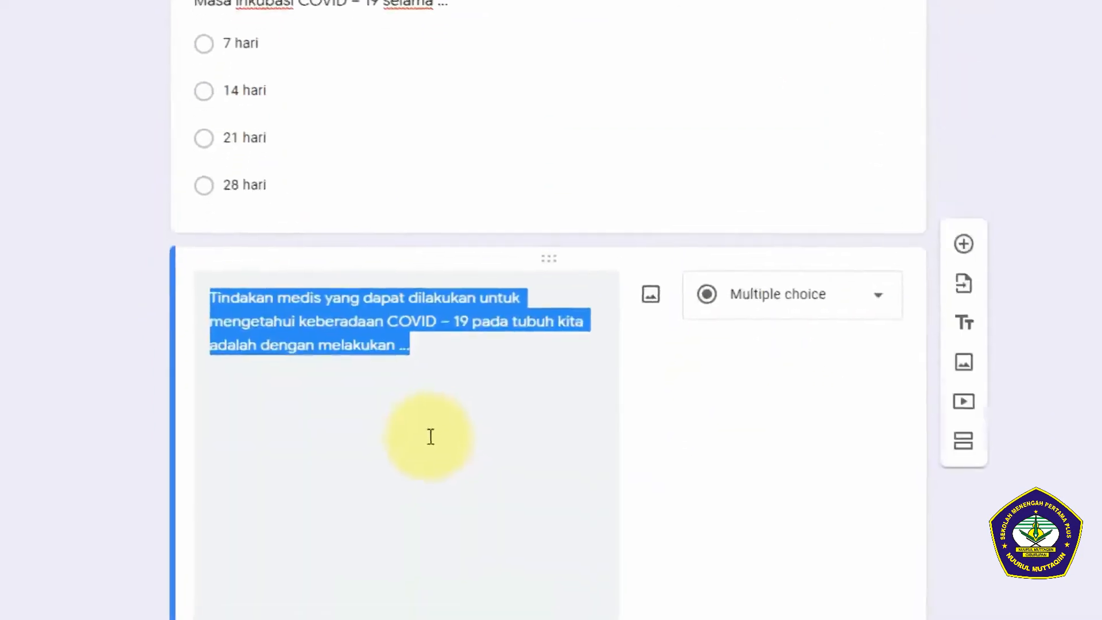
{"action": "scroll", "coordinate": [440, 337], "scroll_direction": "down", "scroll_amount": 5}
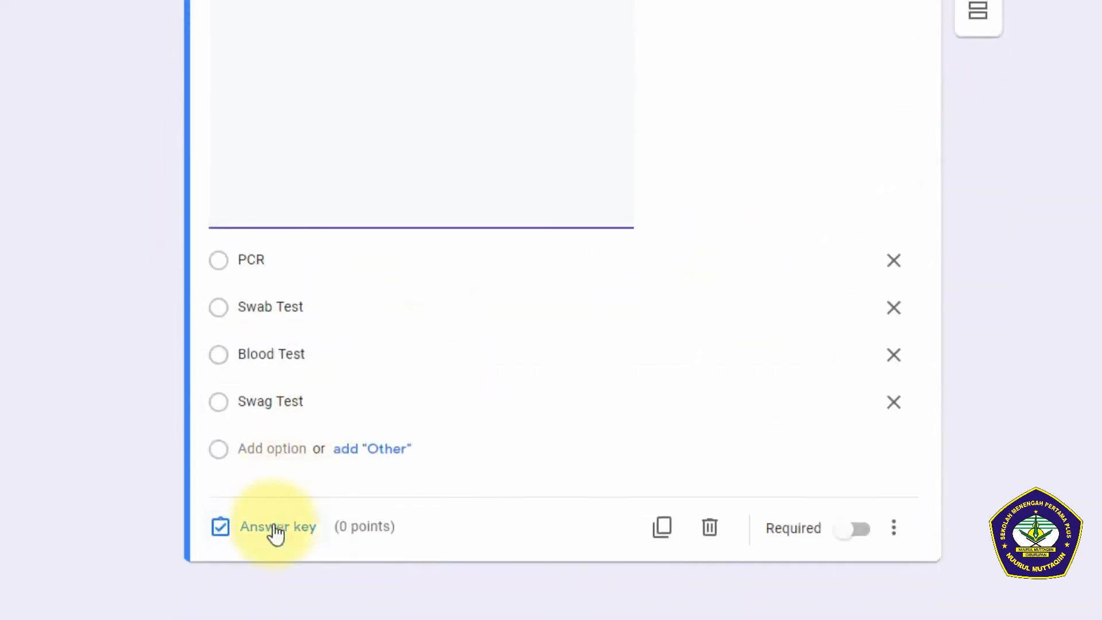
{"action": "left_click", "coordinate": [276, 528]}
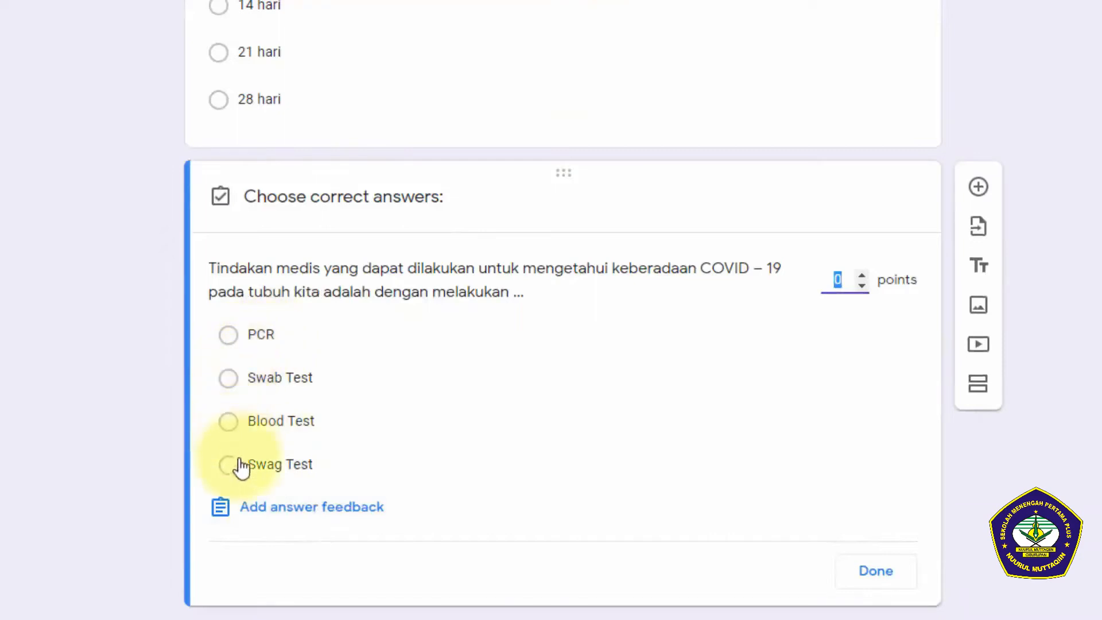
{"action": "left_click", "coordinate": [235, 382]}
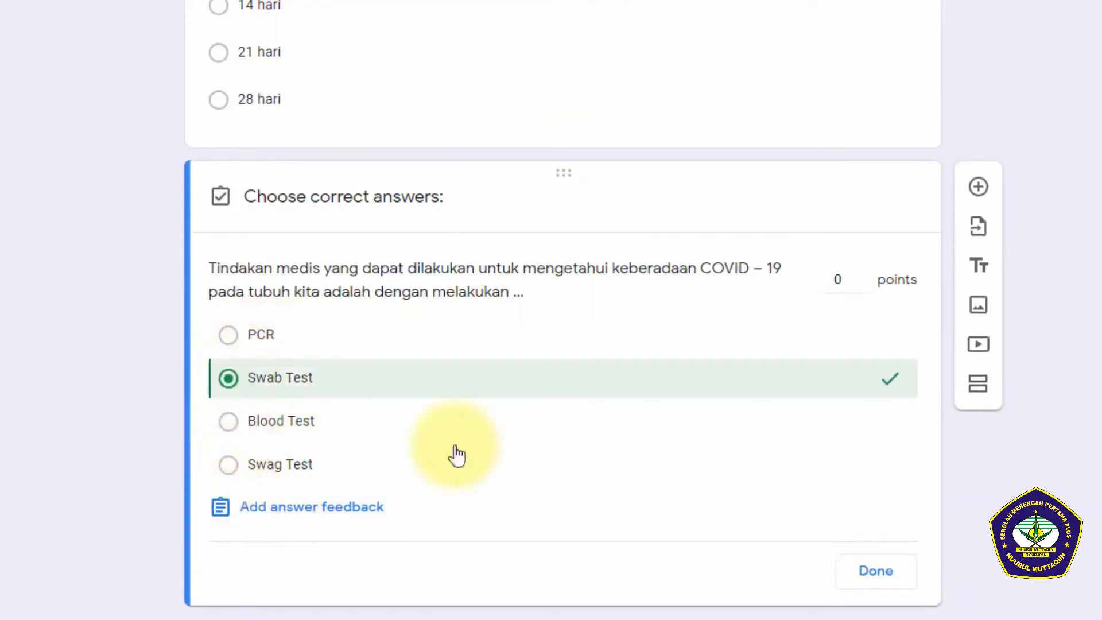
{"action": "left_click", "coordinate": [839, 279]}
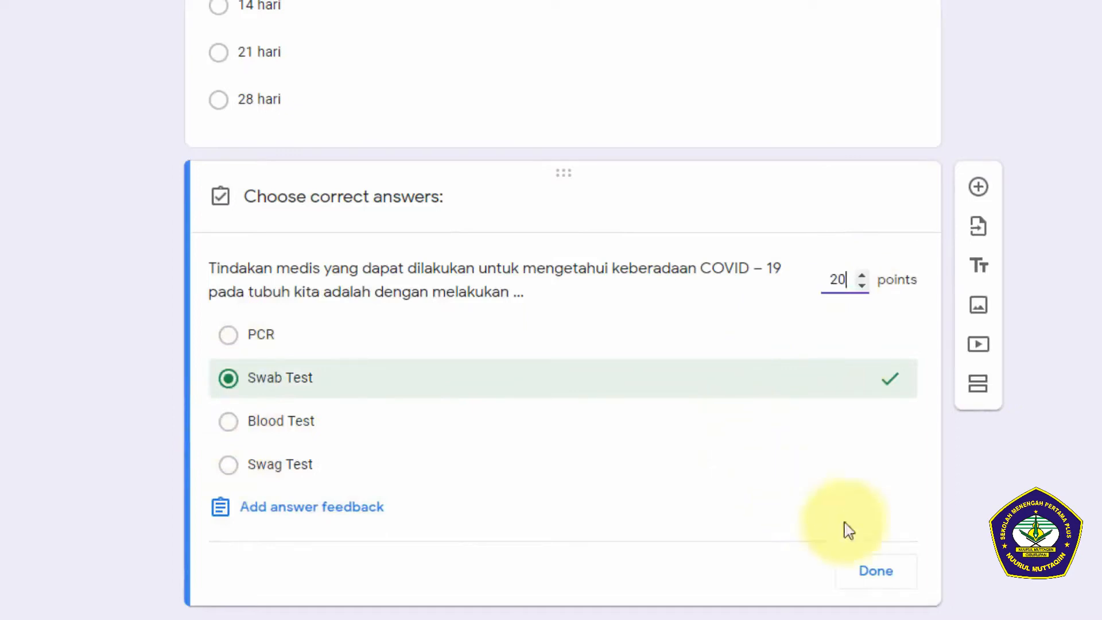
{"action": "left_click", "coordinate": [896, 571]}
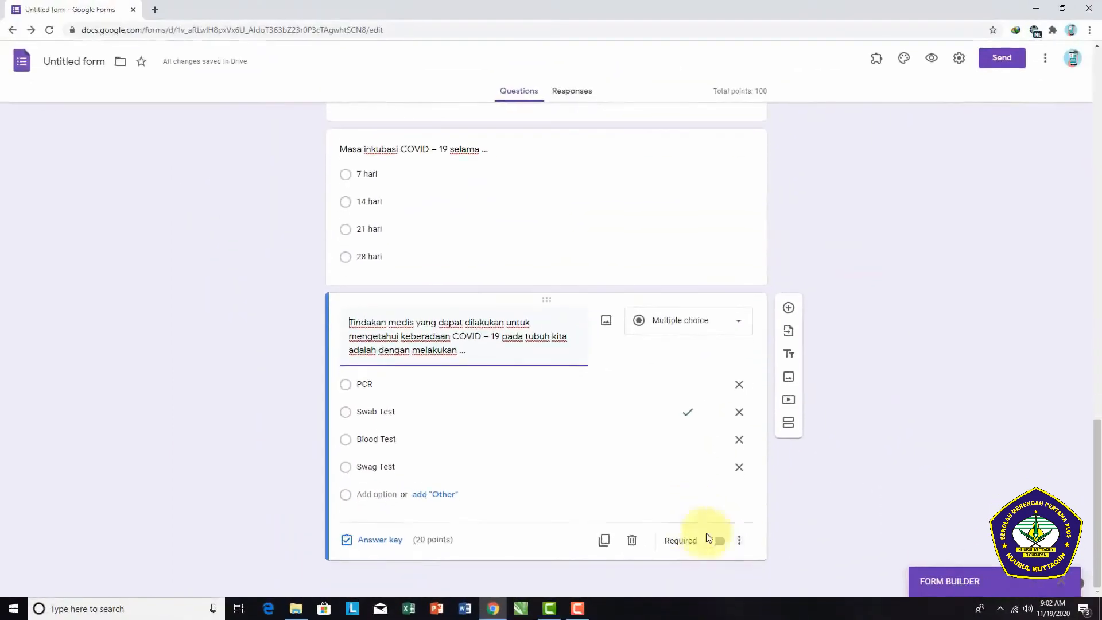
Step: Make the "Nama Lengkap" and "Kelas" questions in the Biodata section required
{"action": "scroll", "coordinate": [781, 446], "scroll_direction": "up", "scroll_amount": 15}
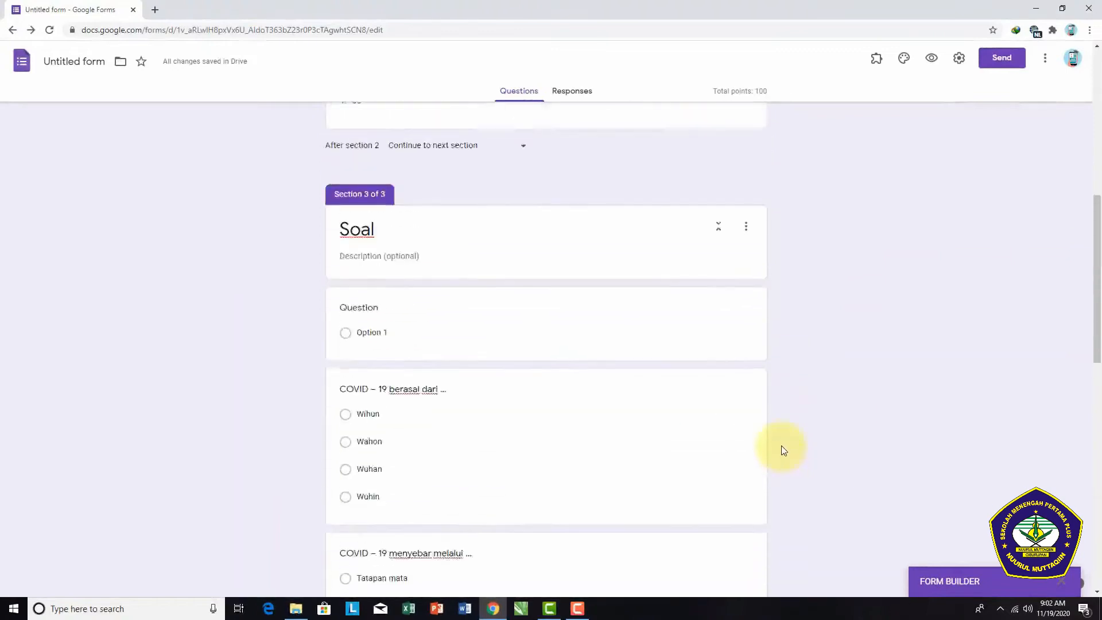
{"action": "scroll", "coordinate": [781, 391], "scroll_direction": "up", "scroll_amount": 3}
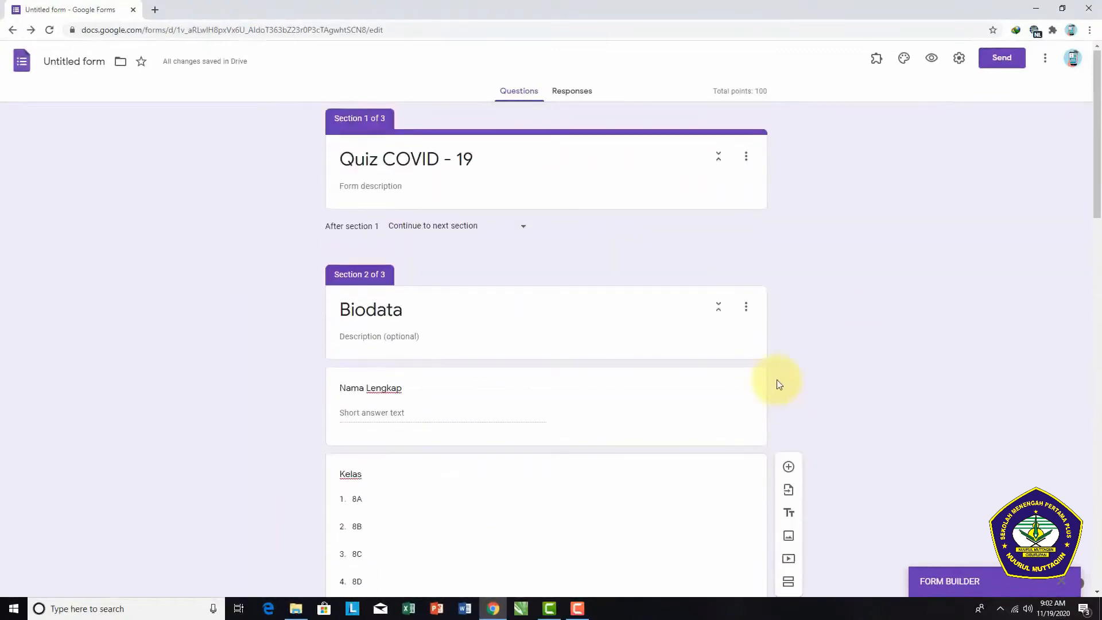
{"action": "scroll", "coordinate": [594, 374], "scroll_direction": "down", "scroll_amount": 1}
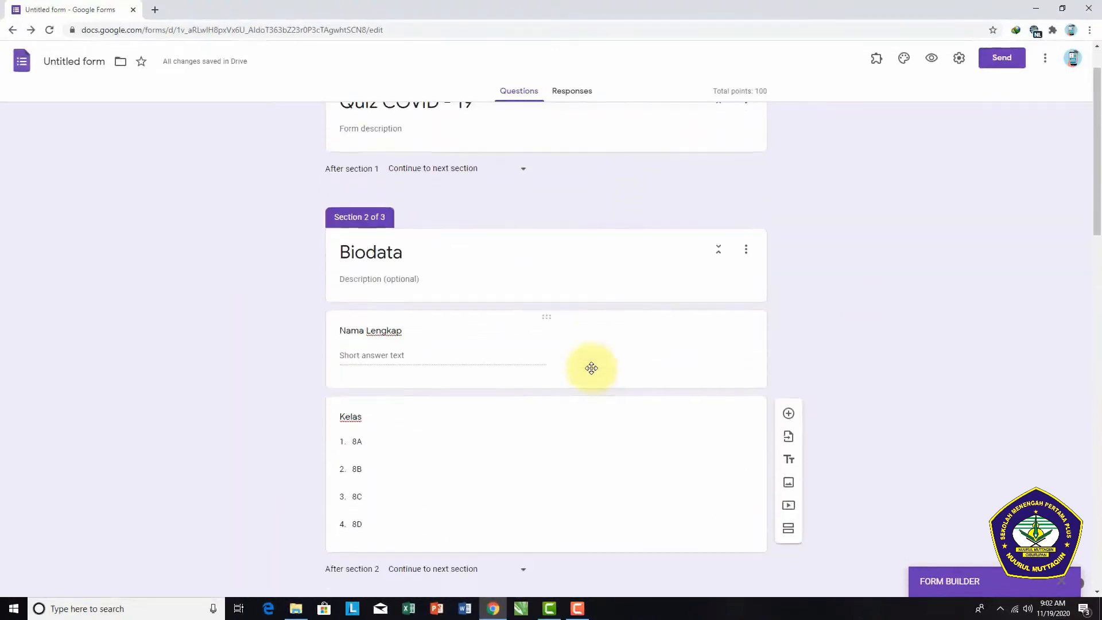
{"action": "scroll", "coordinate": [584, 413], "scroll_direction": "down", "scroll_amount": 2}
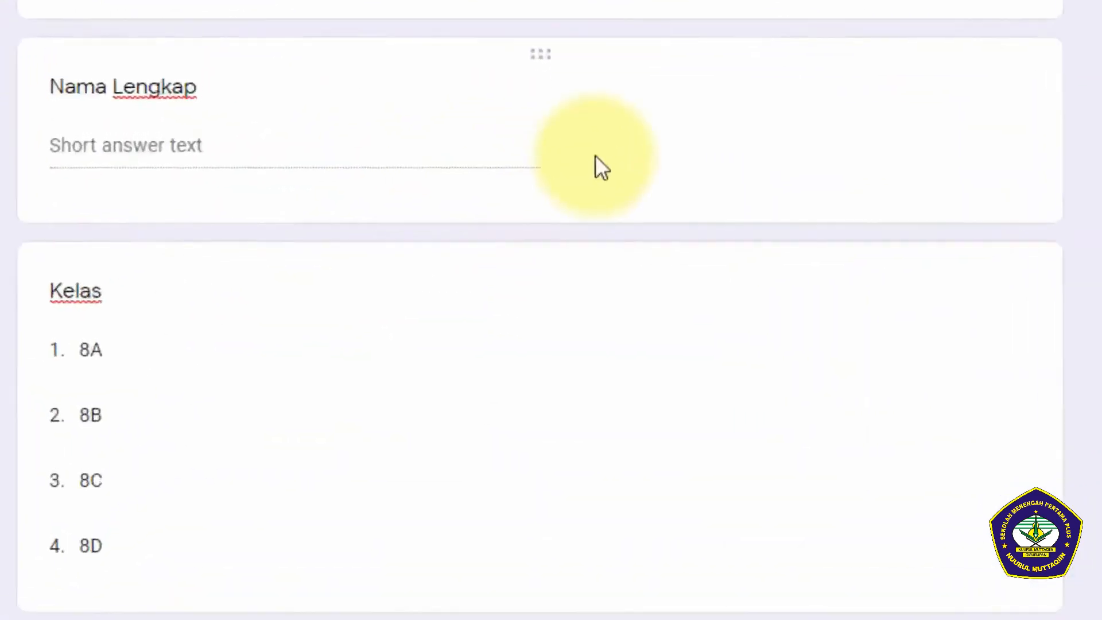
{"action": "left_click", "coordinate": [595, 157]}
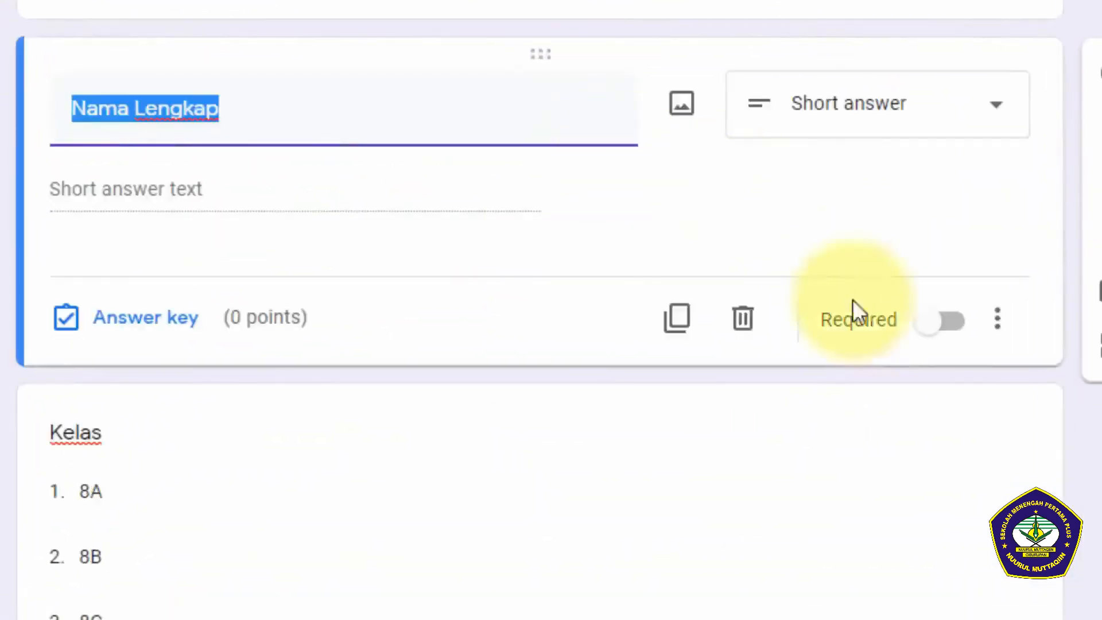
{"action": "left_click", "coordinate": [950, 323]}
{"action": "scroll", "coordinate": [926, 409], "scroll_direction": "down", "scroll_amount": 8}
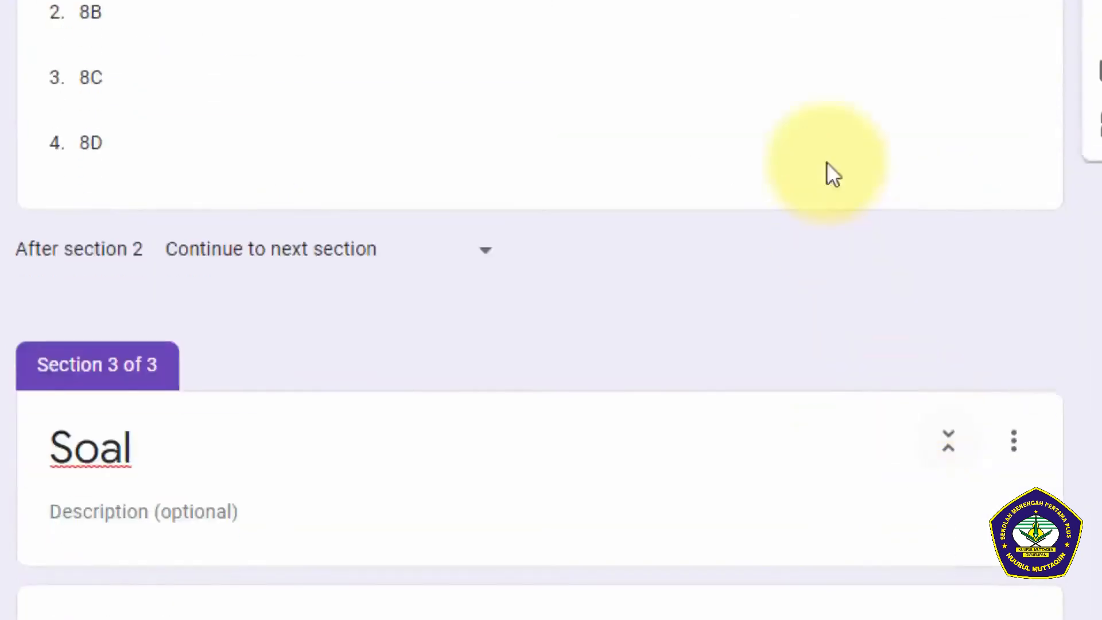
{"action": "left_click", "coordinate": [833, 164]}
{"action": "left_click", "coordinate": [941, 320]}
Step: Delete the blank placeholder question at the start of the Soal section
{"action": "scroll", "coordinate": [883, 413], "scroll_direction": "down", "scroll_amount": 3}
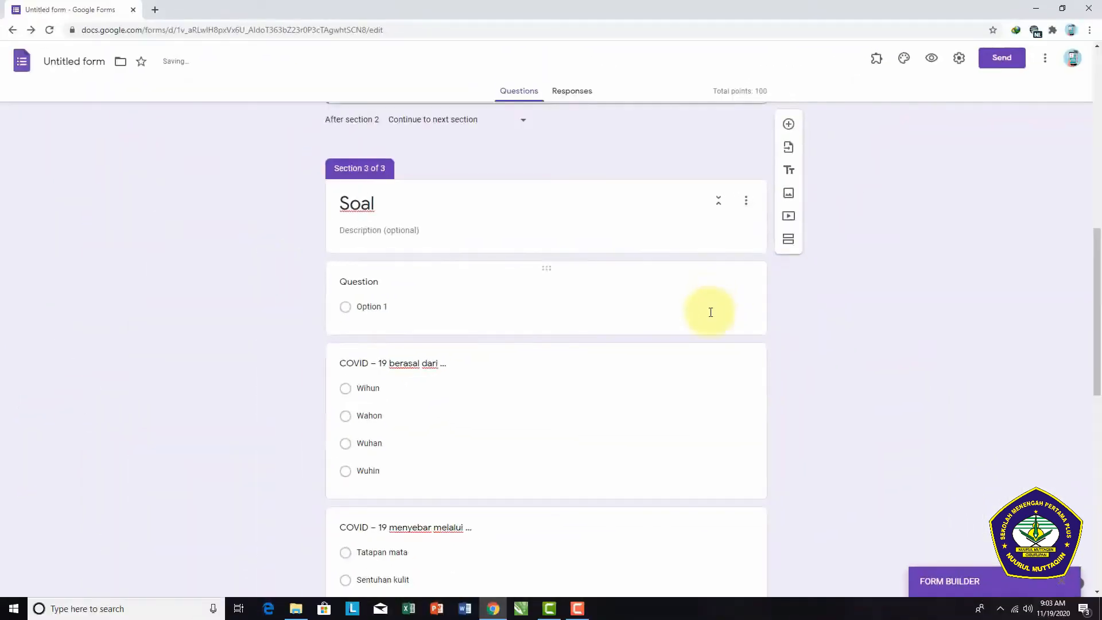
{"action": "left_click", "coordinate": [711, 313]}
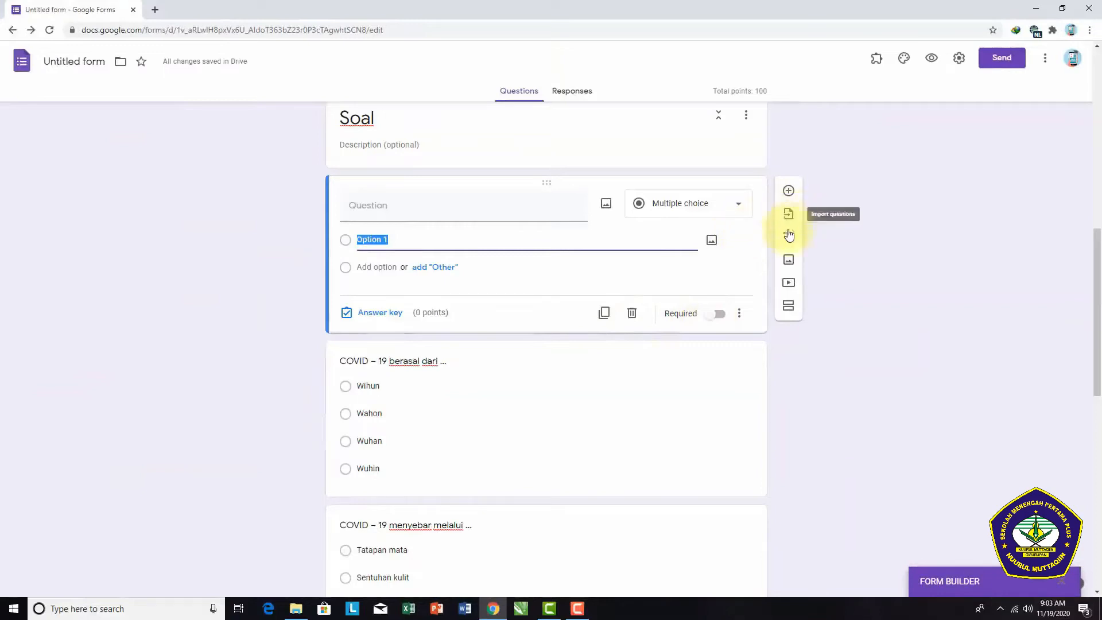
{"action": "left_click", "coordinate": [632, 313]}
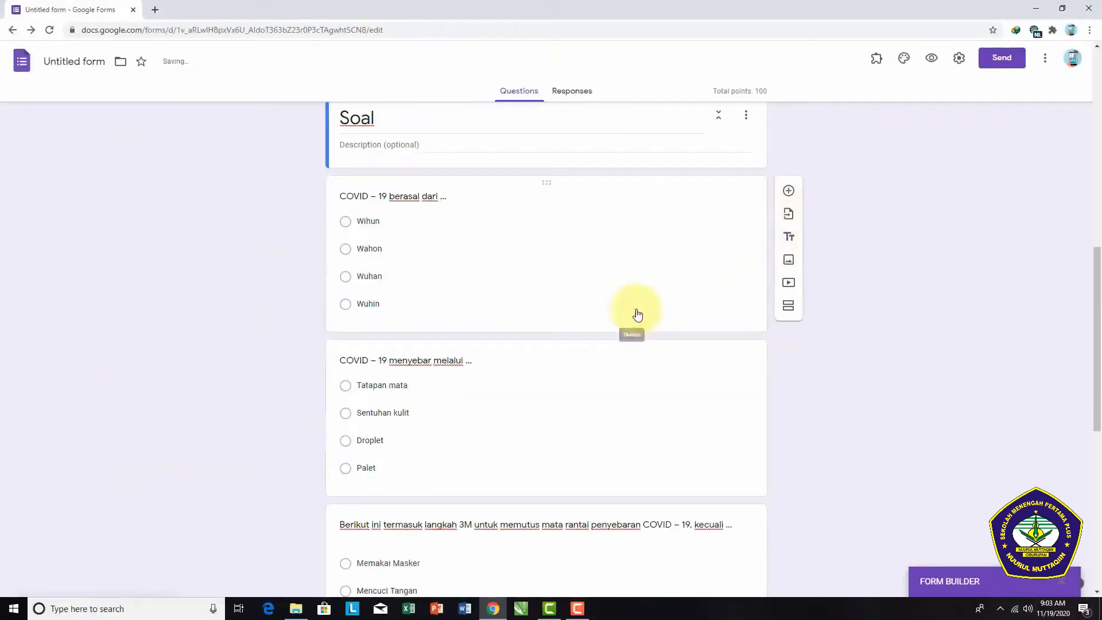
Step: Make the questions "COVID – 19 berasal dari ..." and "COVID – 19 menyebar melalui ..." required
{"action": "left_click", "coordinate": [591, 315]}
{"action": "left_click", "coordinate": [732, 388]}
{"action": "scroll", "coordinate": [723, 402], "scroll_direction": "down", "scroll_amount": 4}
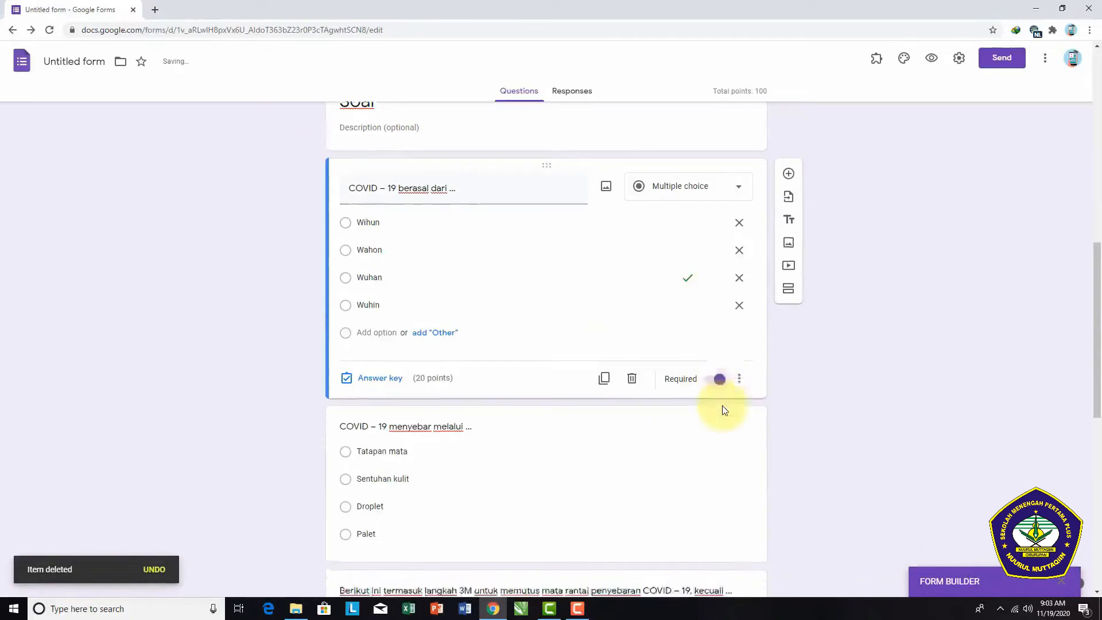
{"action": "left_click", "coordinate": [722, 334]}
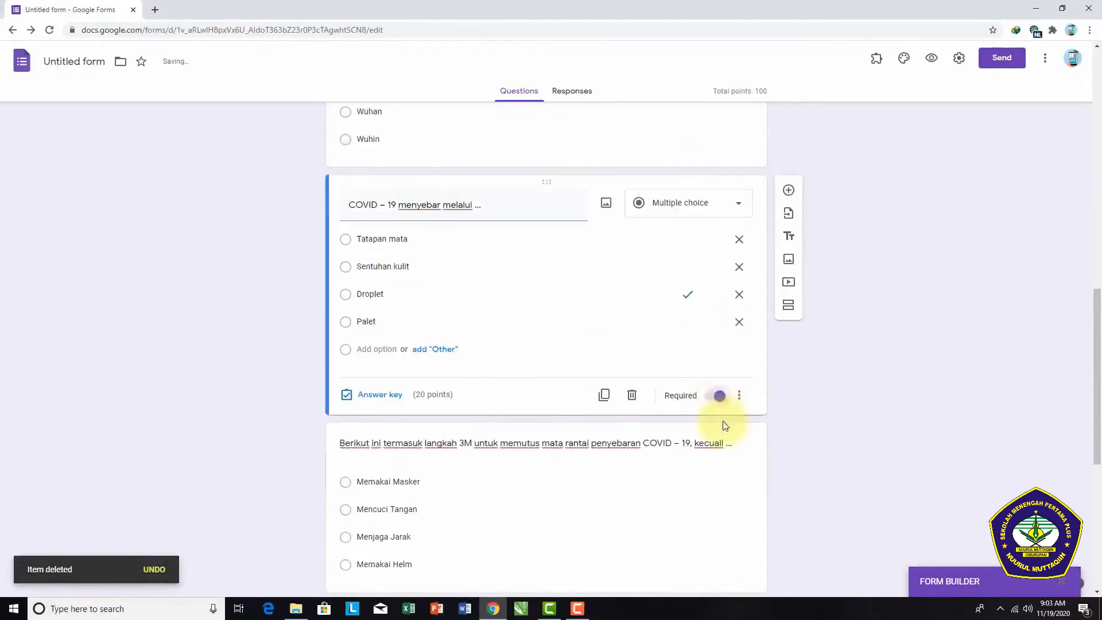
{"action": "scroll", "coordinate": [725, 428], "scroll_direction": "down", "scroll_amount": 4}
Step: Make the 3M question, "Masa inkubasi COVID – 19 selama ..." and the "Tindakan medis ..." question required
{"action": "left_click", "coordinate": [727, 361]}
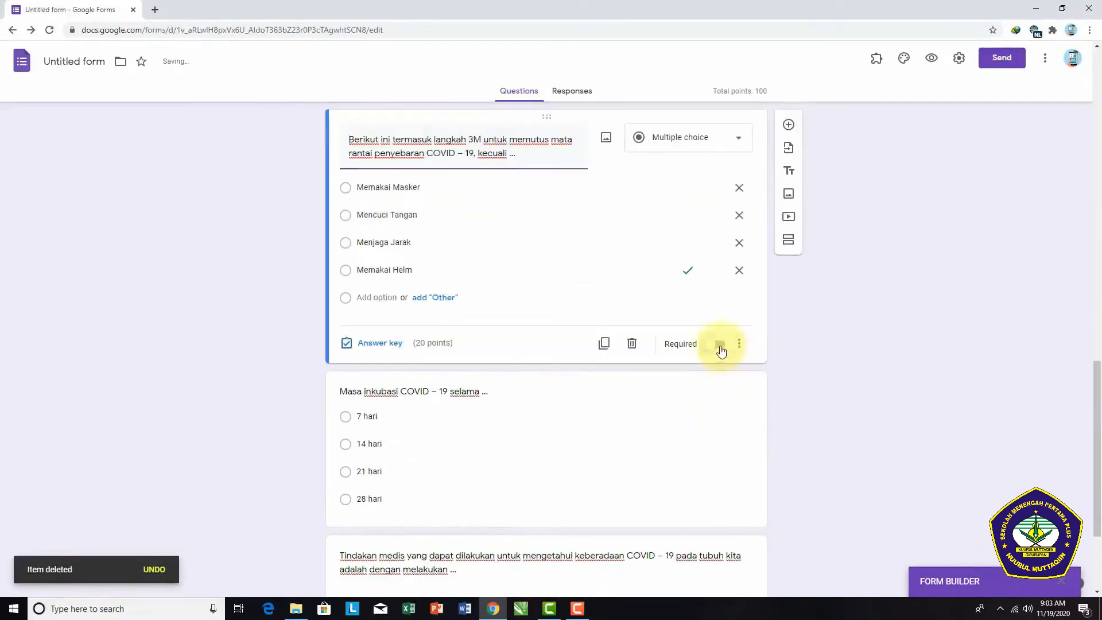
{"action": "left_click", "coordinate": [721, 348]}
{"action": "scroll", "coordinate": [718, 373], "scroll_direction": "down", "scroll_amount": 3}
{"action": "left_click", "coordinate": [717, 350]}
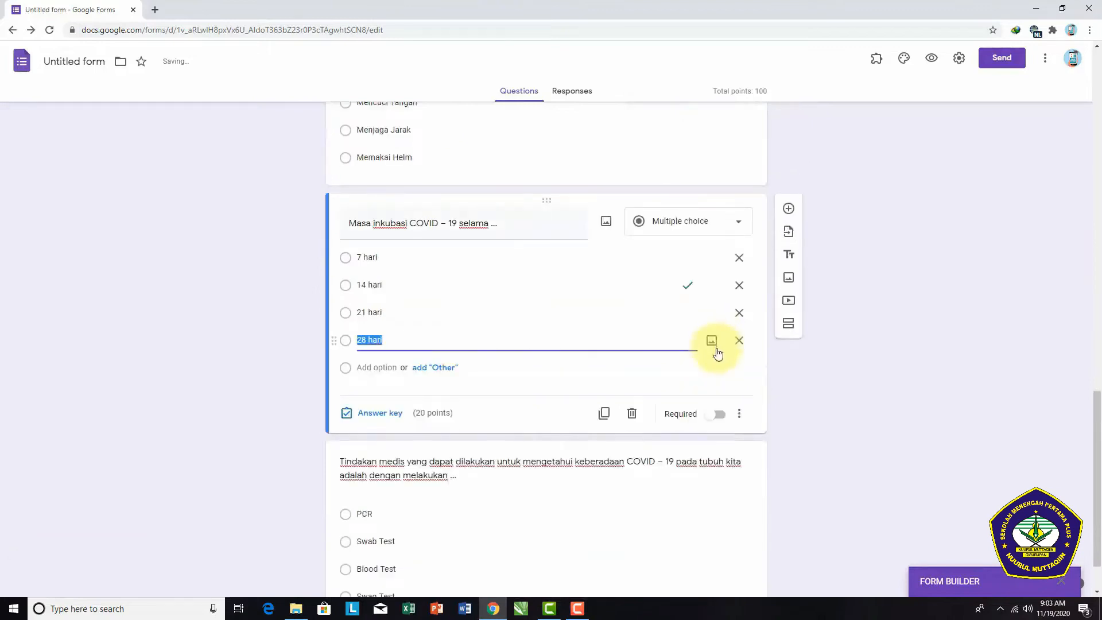
{"action": "left_click", "coordinate": [724, 421]}
{"action": "scroll", "coordinate": [721, 430], "scroll_direction": "down", "scroll_amount": 1}
{"action": "left_click", "coordinate": [725, 475]}
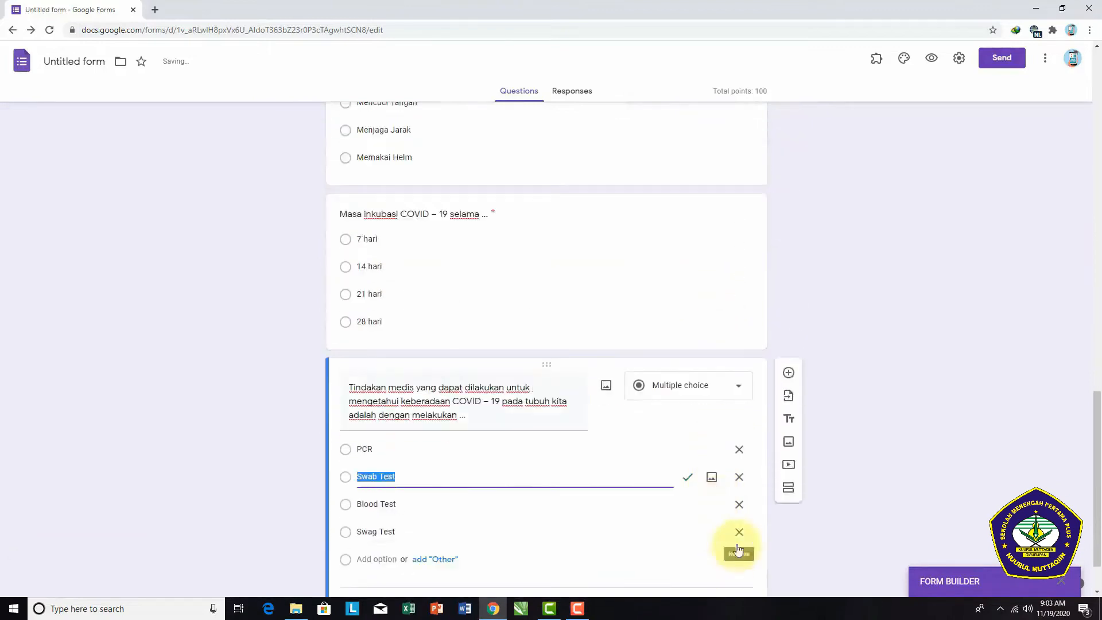
{"action": "scroll", "coordinate": [729, 546], "scroll_direction": "down", "scroll_amount": 1}
{"action": "scroll", "coordinate": [917, 355], "scroll_direction": "up", "scroll_amount": 15}
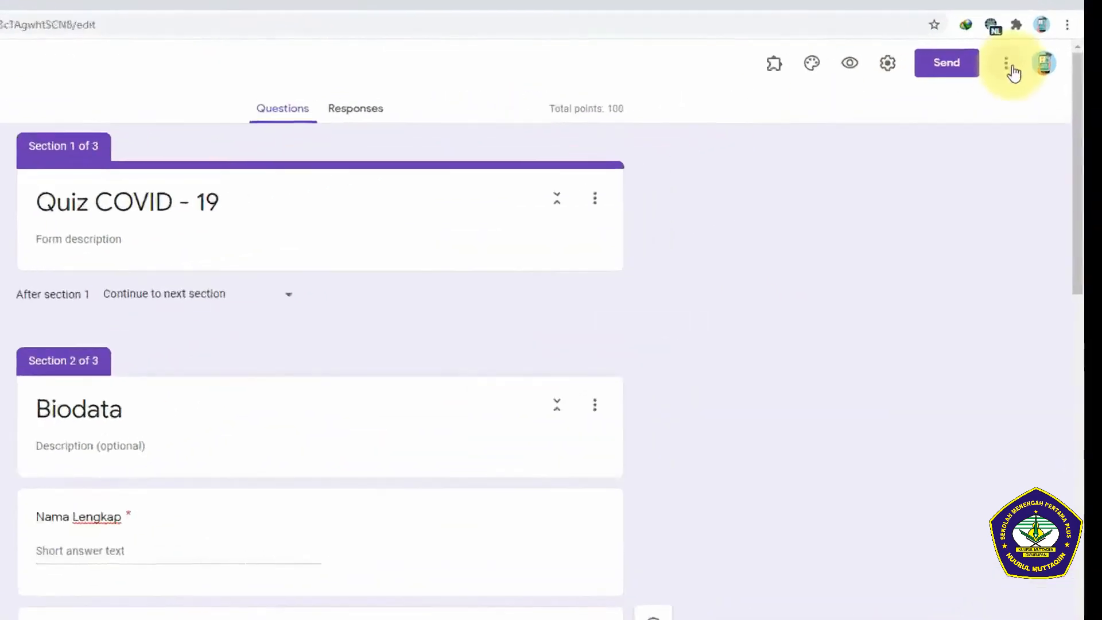
Step: Search the Google Workspace Marketplace add-ons for "proctor" and open the Timer + Proctor listing
{"action": "left_click", "coordinate": [1009, 66]}
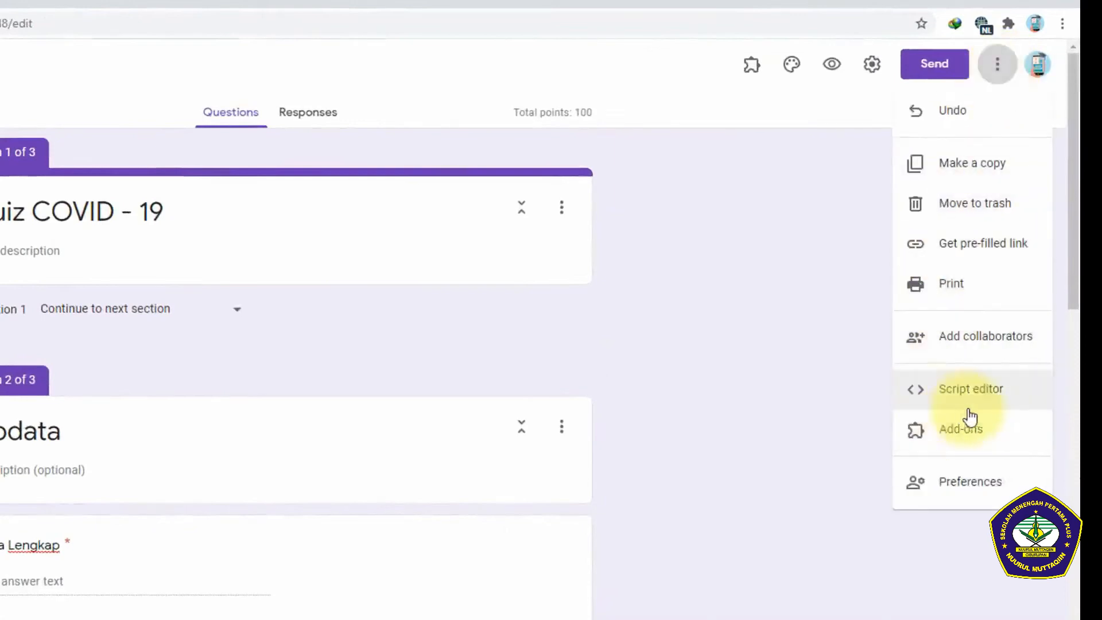
{"action": "left_click", "coordinate": [983, 441]}
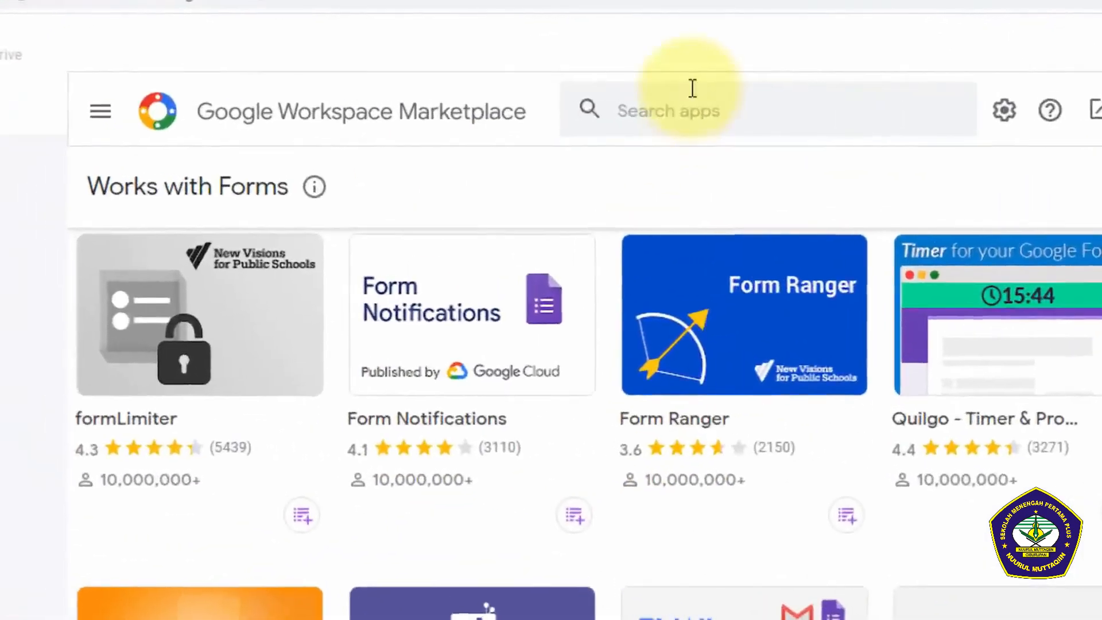
{"action": "left_click", "coordinate": [463, 117]}
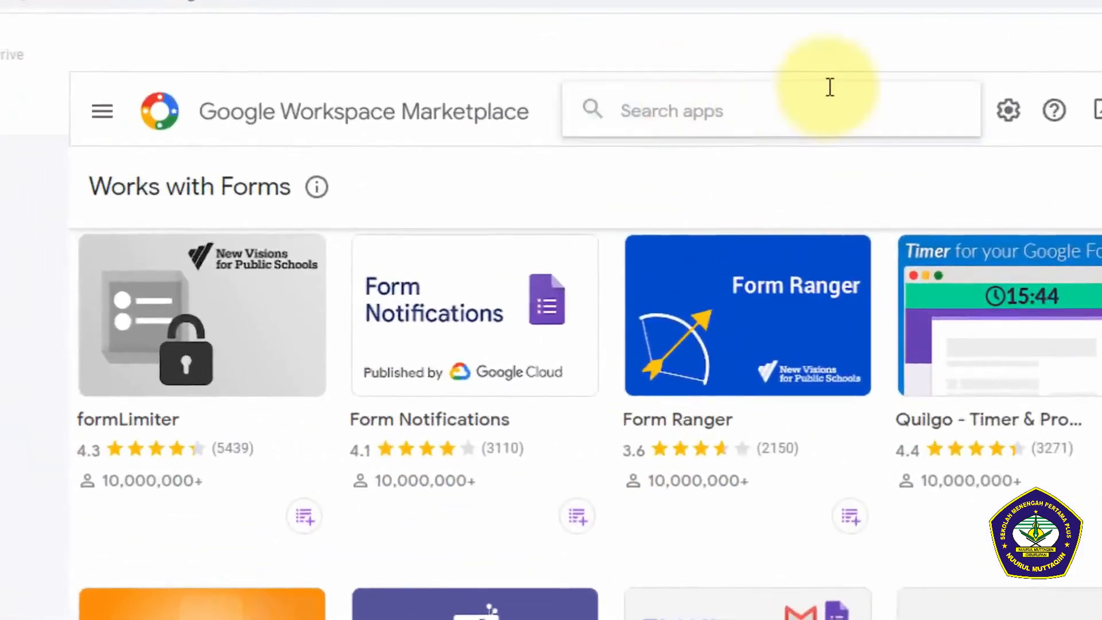
{"action": "type", "text": "proctor"}
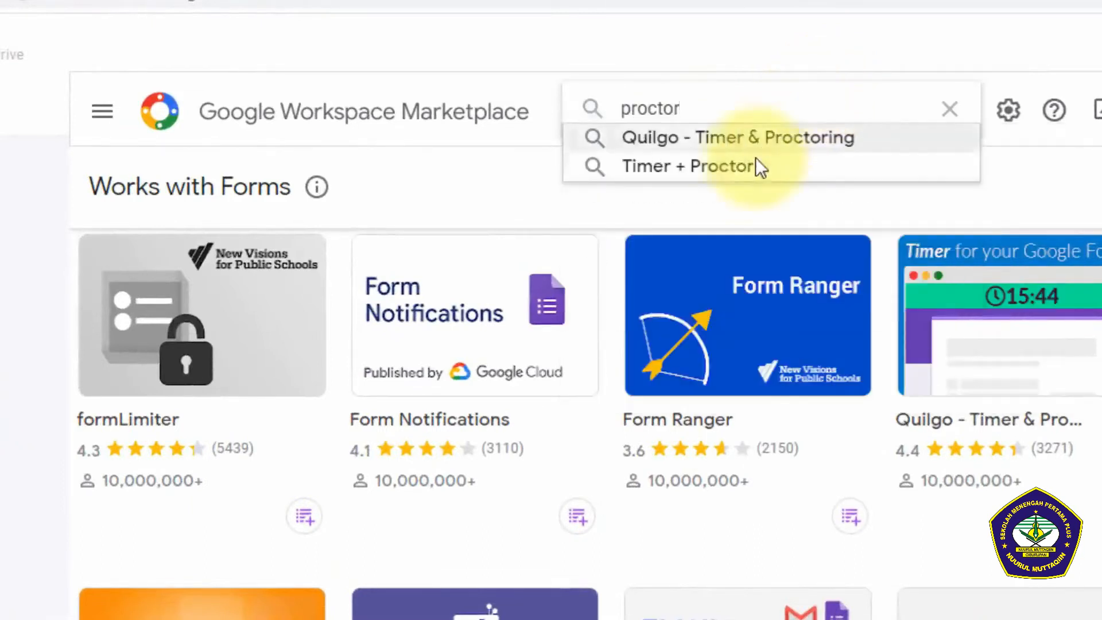
{"action": "left_click", "coordinate": [742, 168]}
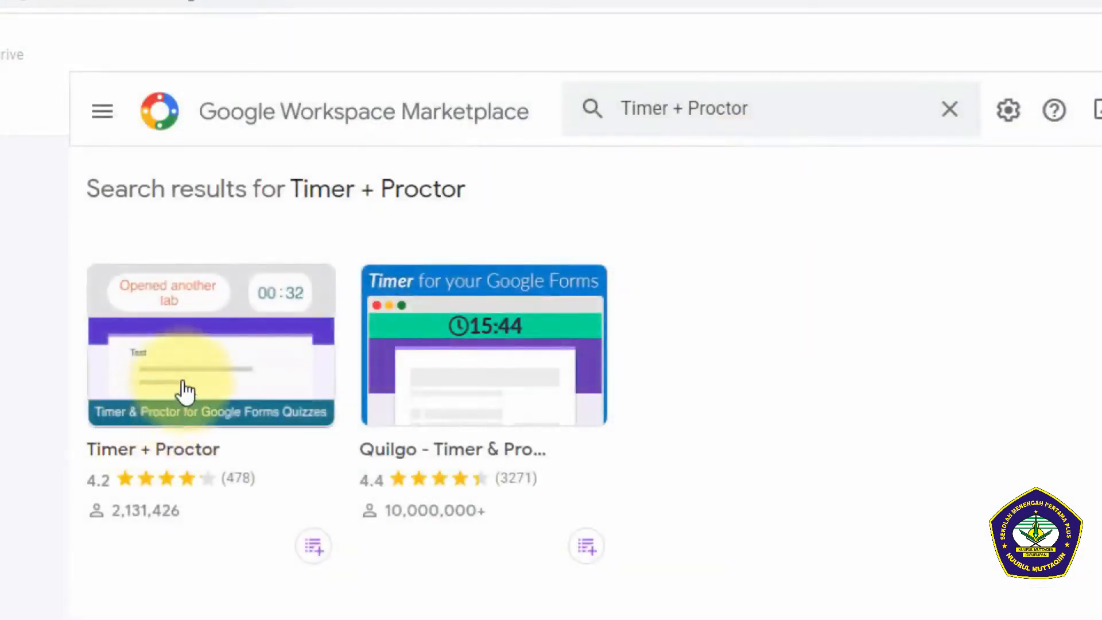
{"action": "left_click", "coordinate": [180, 389]}
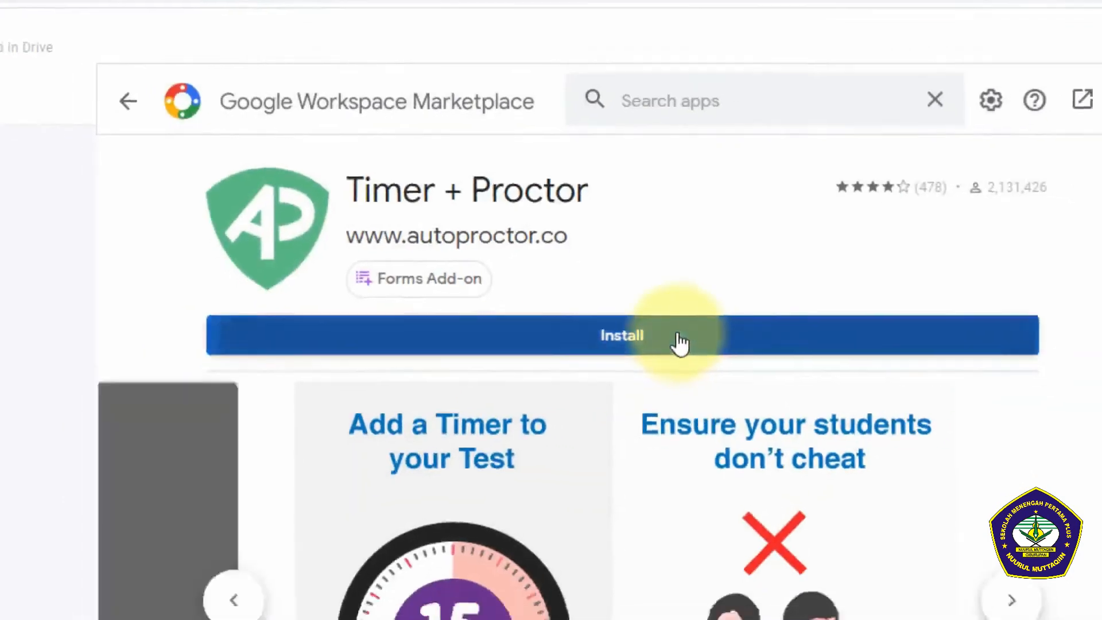
Step: Install the Timer + Proctor add-on, choosing the Google account and granting AutoProctor the requested access
{"action": "left_click", "coordinate": [682, 368]}
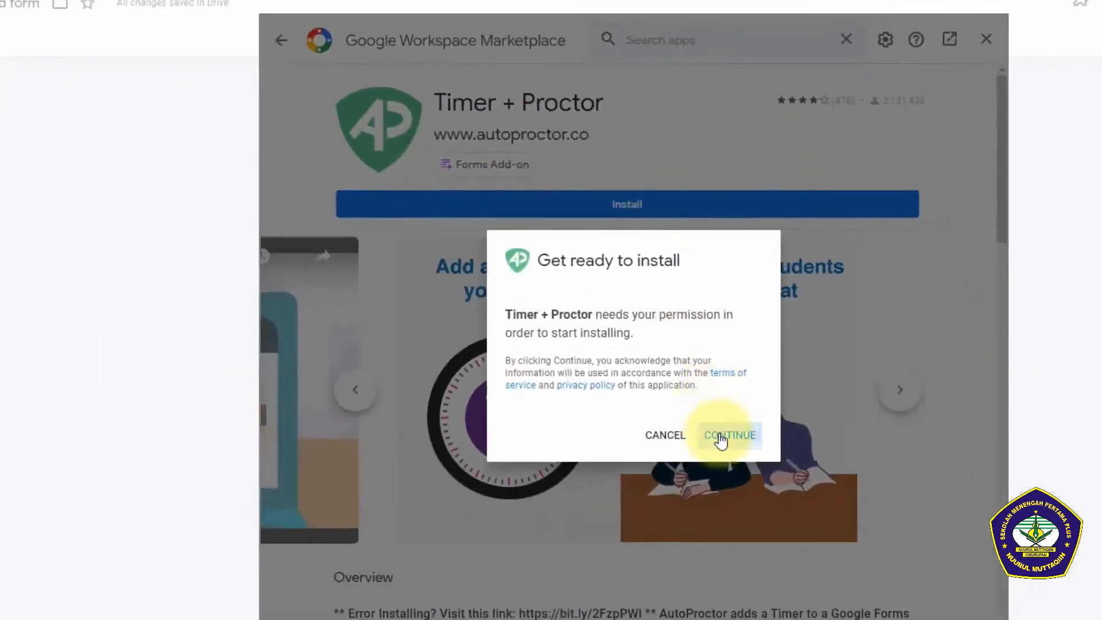
{"action": "left_click", "coordinate": [721, 439]}
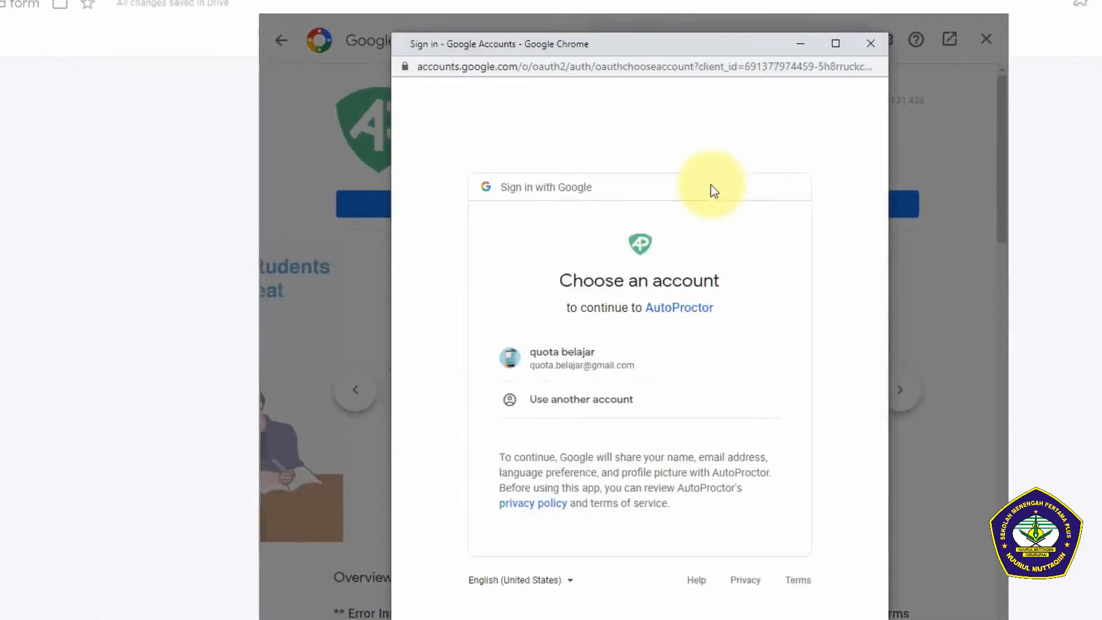
{"action": "left_click", "coordinate": [576, 365]}
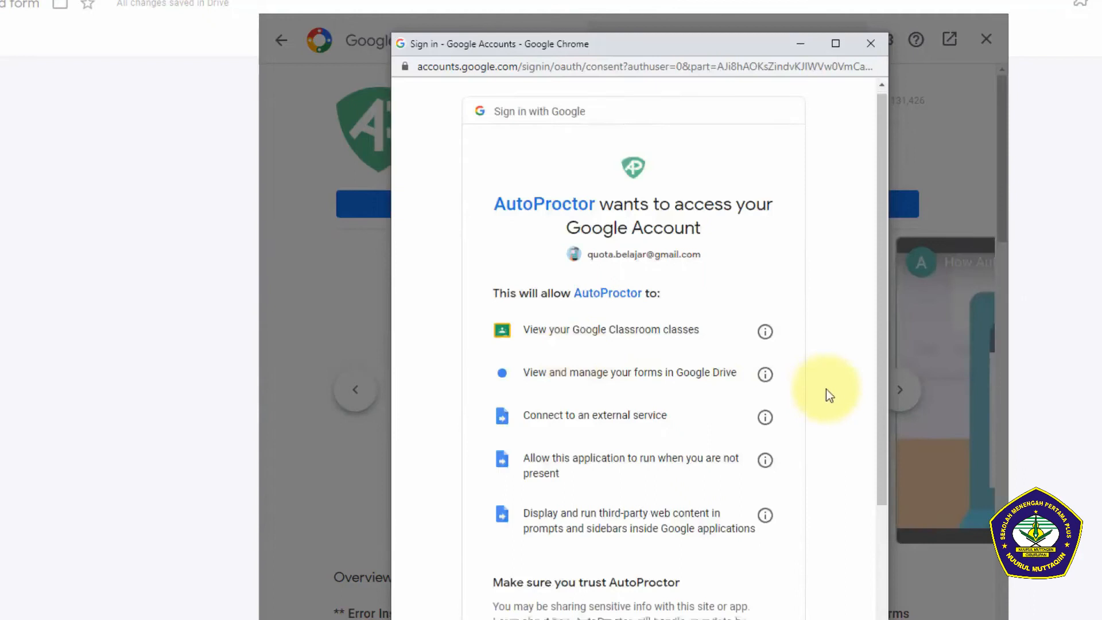
{"action": "scroll", "coordinate": [816, 413], "scroll_direction": "down", "scroll_amount": 3}
{"action": "left_click", "coordinate": [744, 546]}
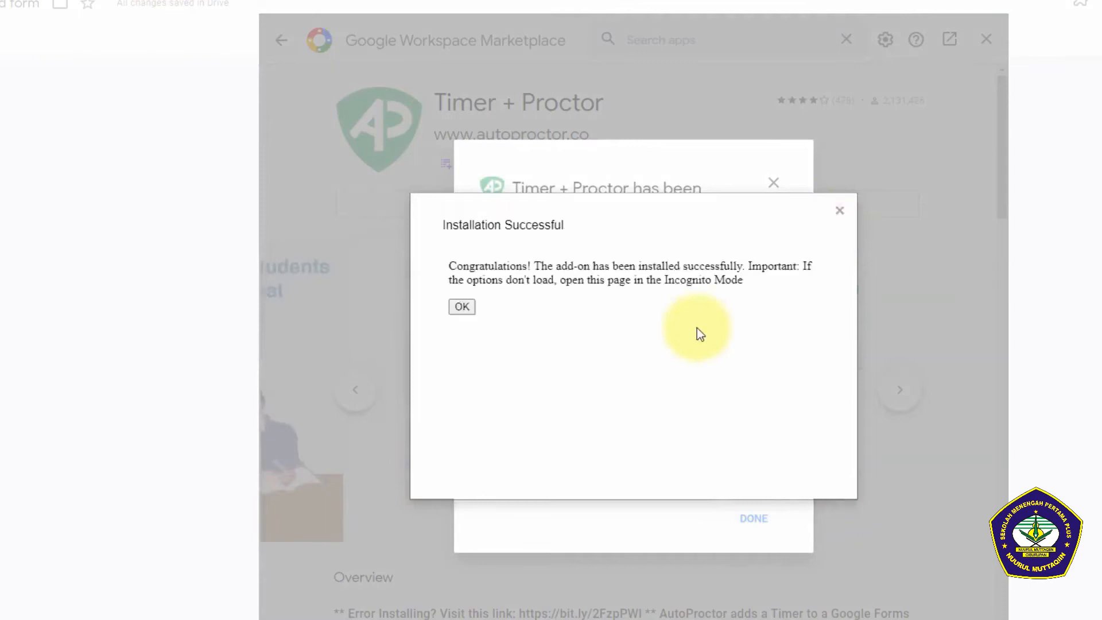
Step: Dismiss the installation and AutoProctor help dialogs and close the Marketplace to return to the form
{"action": "left_click", "coordinate": [462, 307]}
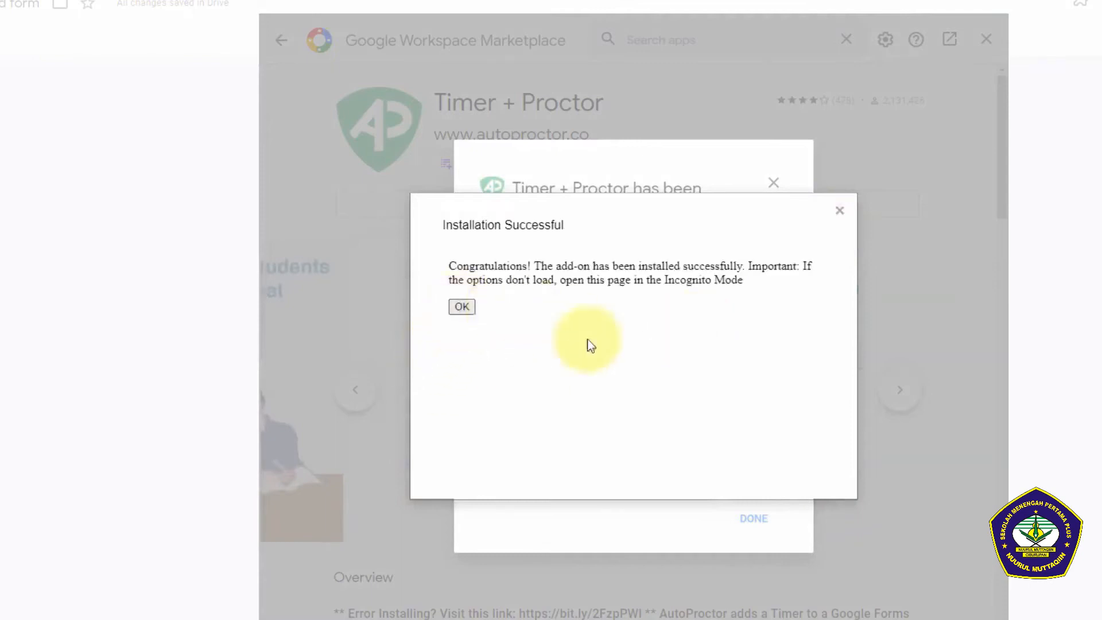
{"action": "left_click", "coordinate": [837, 210]}
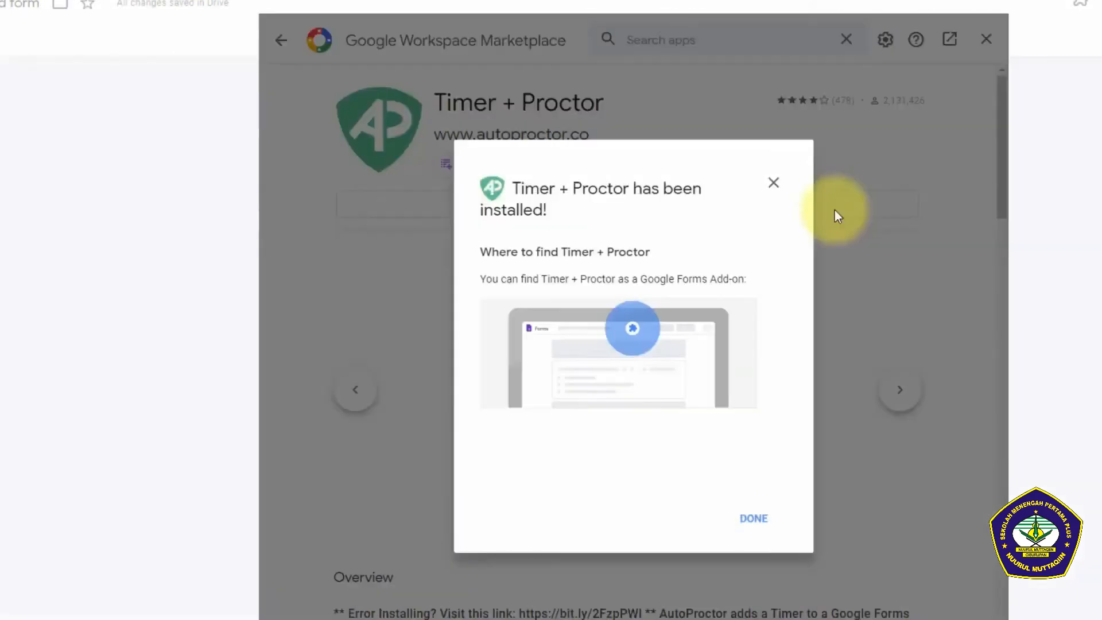
{"action": "left_click", "coordinate": [754, 519]}
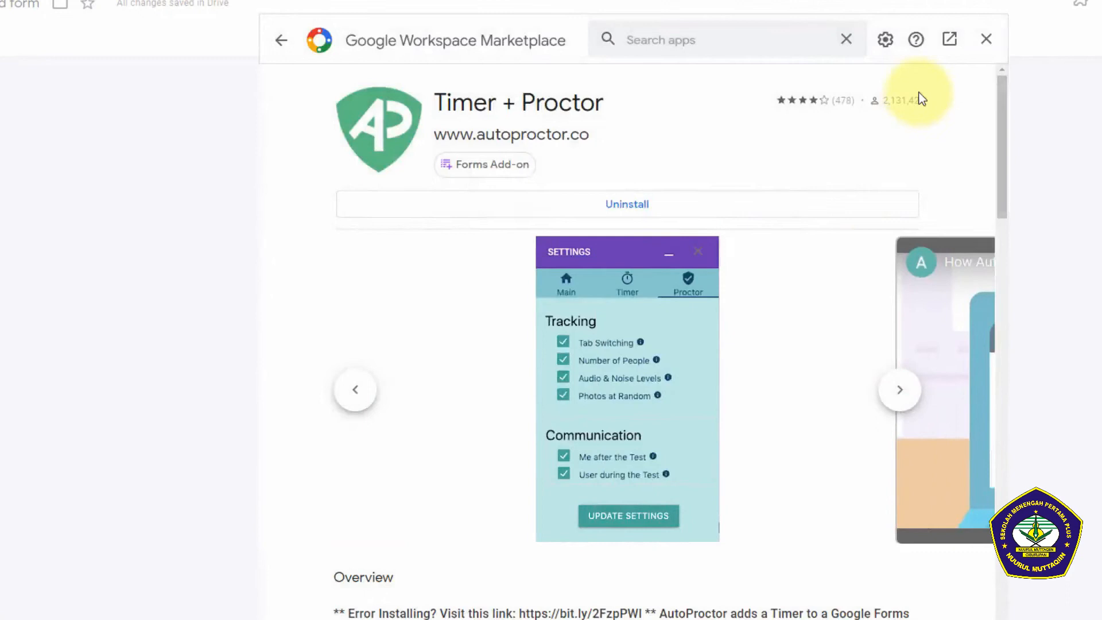
{"action": "left_click", "coordinate": [978, 43]}
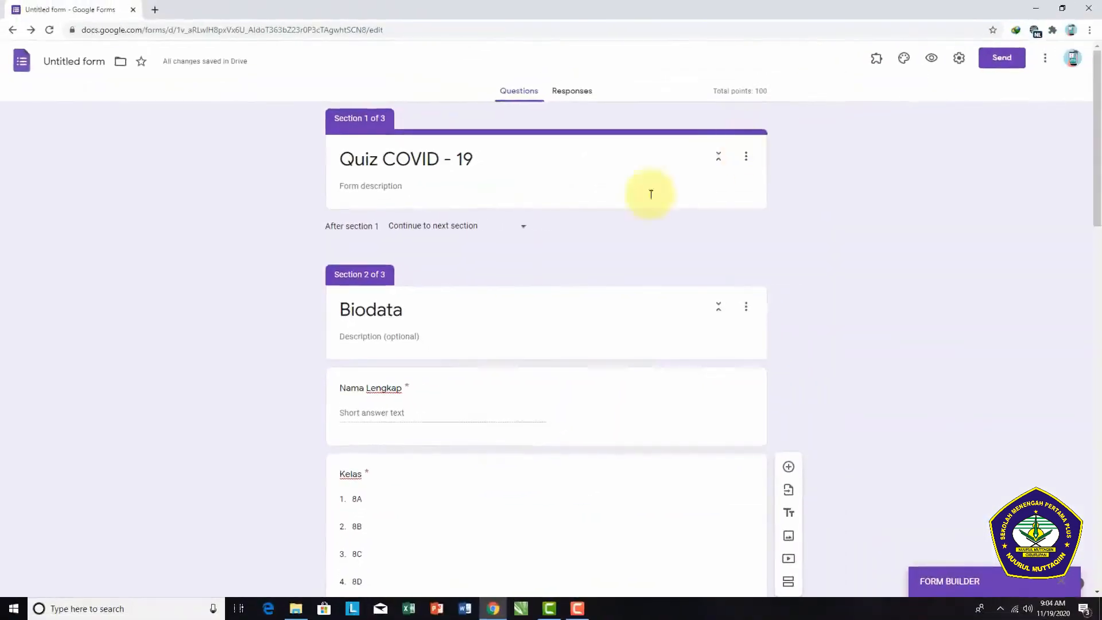
Step: Try to open the Timer + Proctor add-on's settings for the quiz form
{"action": "scroll", "coordinate": [716, 528], "scroll_direction": "down", "scroll_amount": 2}
{"action": "scroll", "coordinate": [710, 540], "scroll_direction": "down", "scroll_amount": 5}
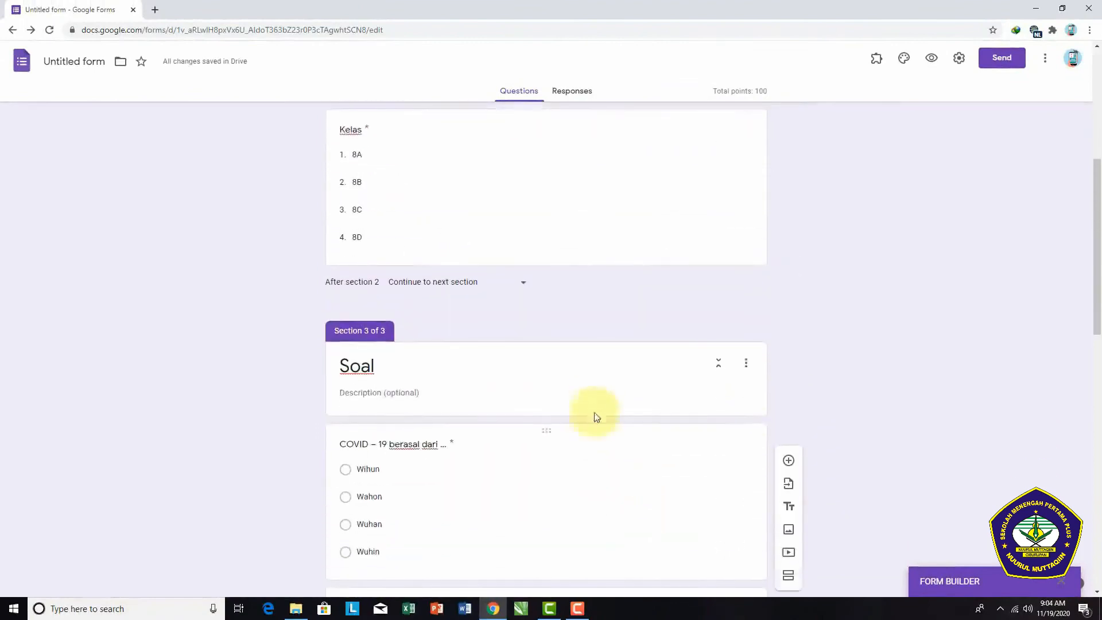
{"action": "left_click", "coordinate": [632, 376]}
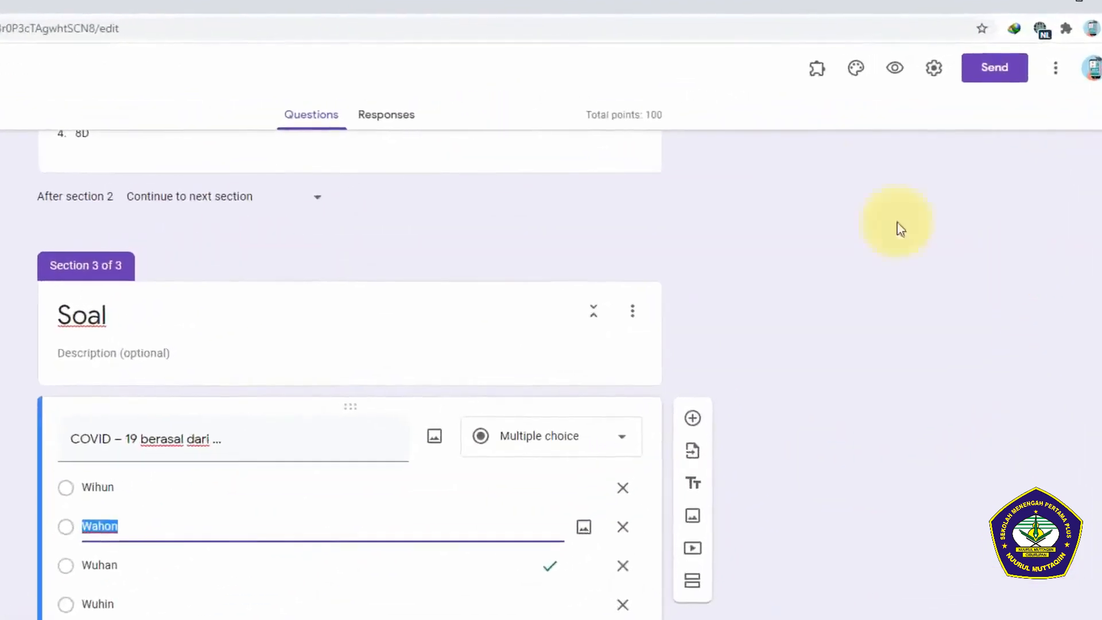
{"action": "left_click", "coordinate": [817, 67]}
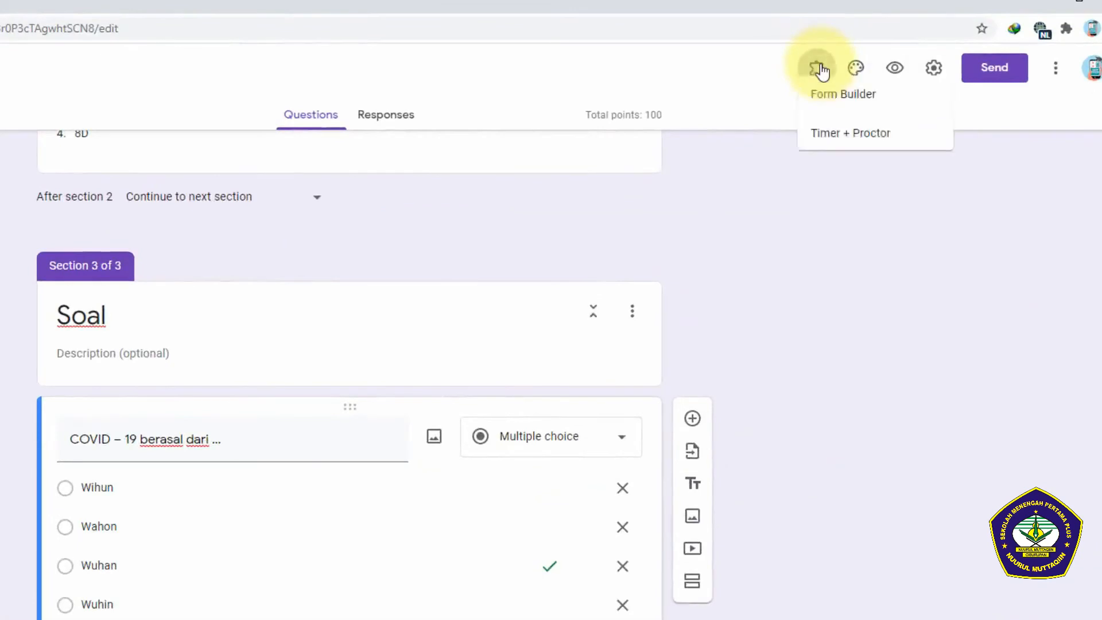
{"action": "left_click", "coordinate": [837, 152]}
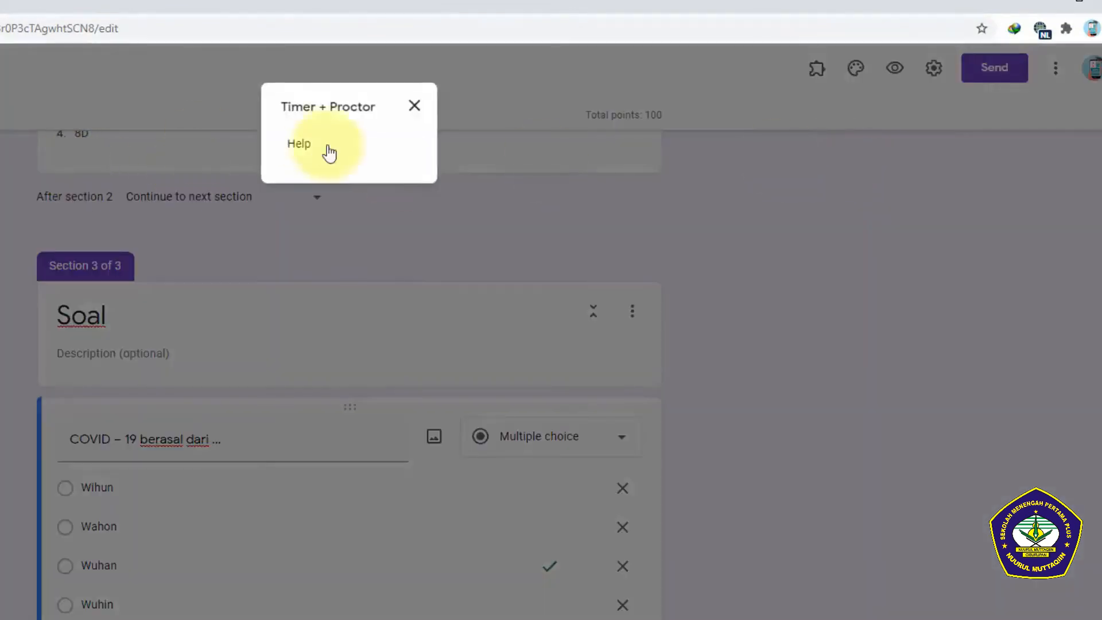
{"action": "left_click", "coordinate": [414, 106]}
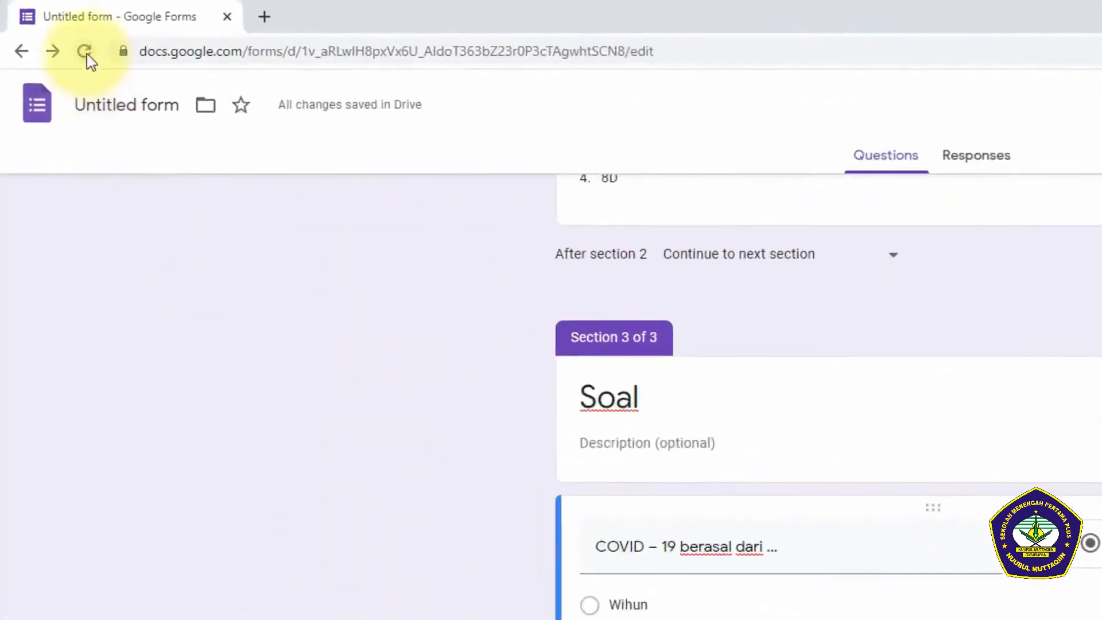
Step: Reload the form and open the Timer + Proctor add-on's settings
{"action": "left_click", "coordinate": [85, 53]}
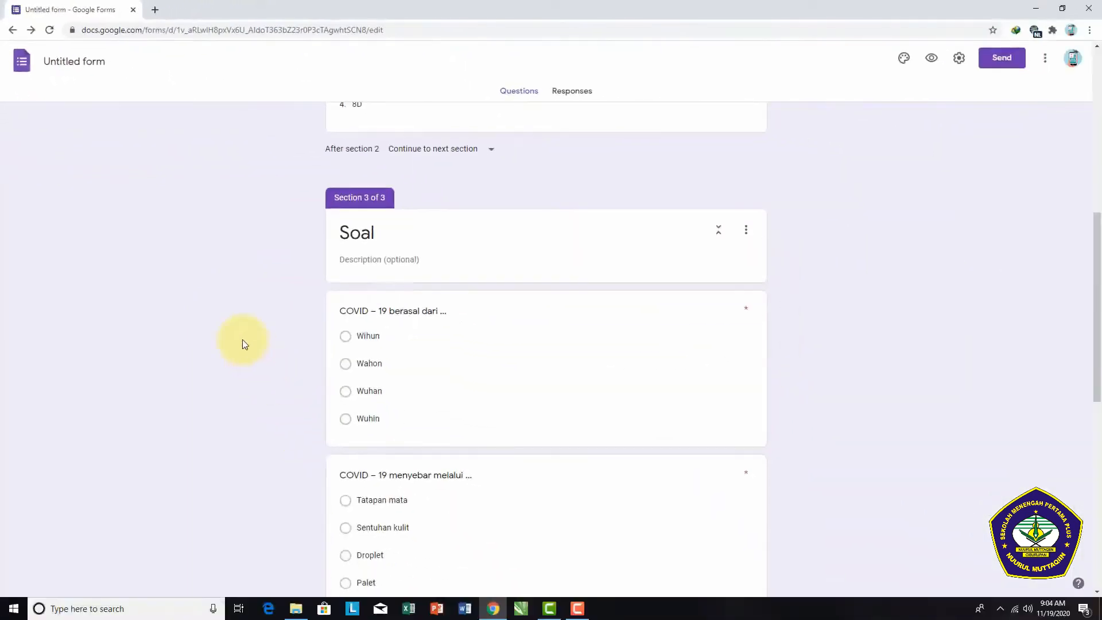
{"action": "key", "text": "F5"}
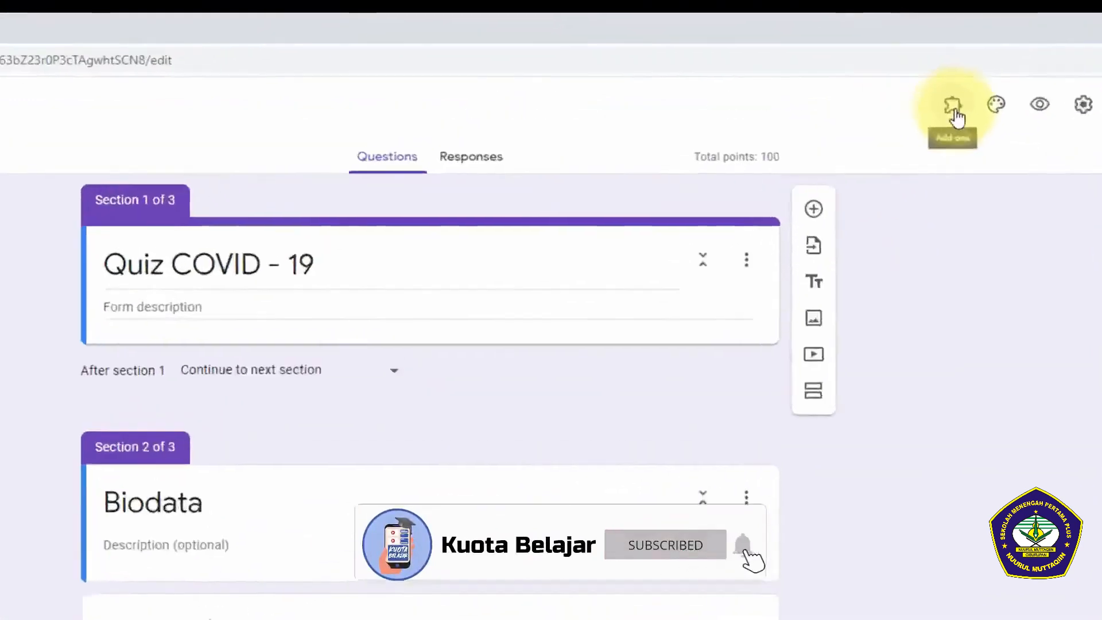
{"action": "left_click", "coordinate": [954, 111]}
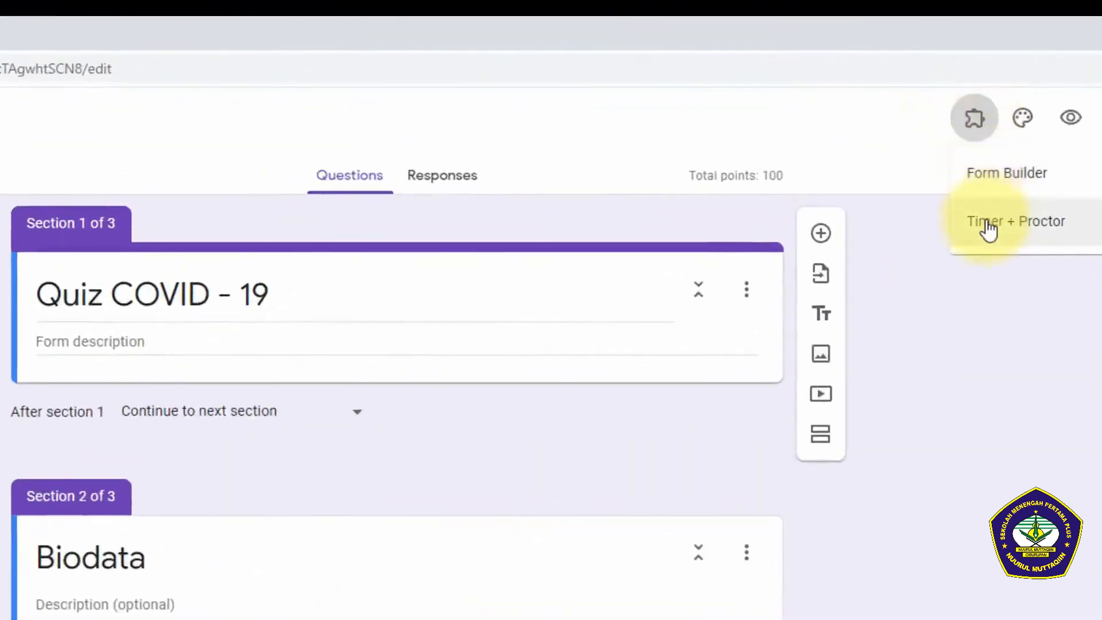
{"action": "left_click", "coordinate": [988, 228]}
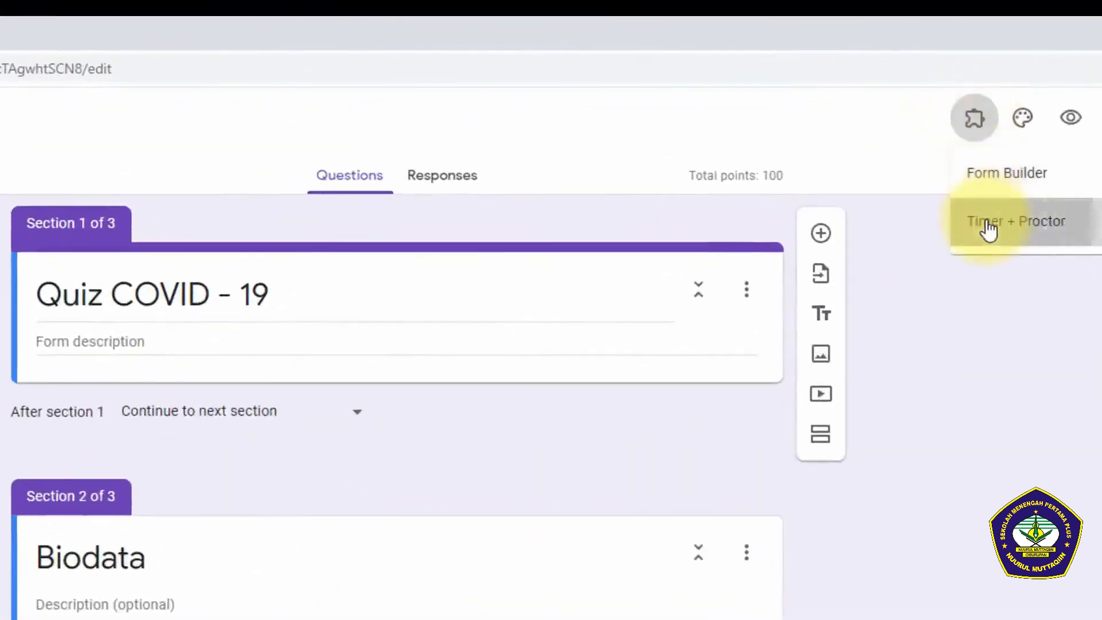
{"action": "left_click", "coordinate": [356, 221]}
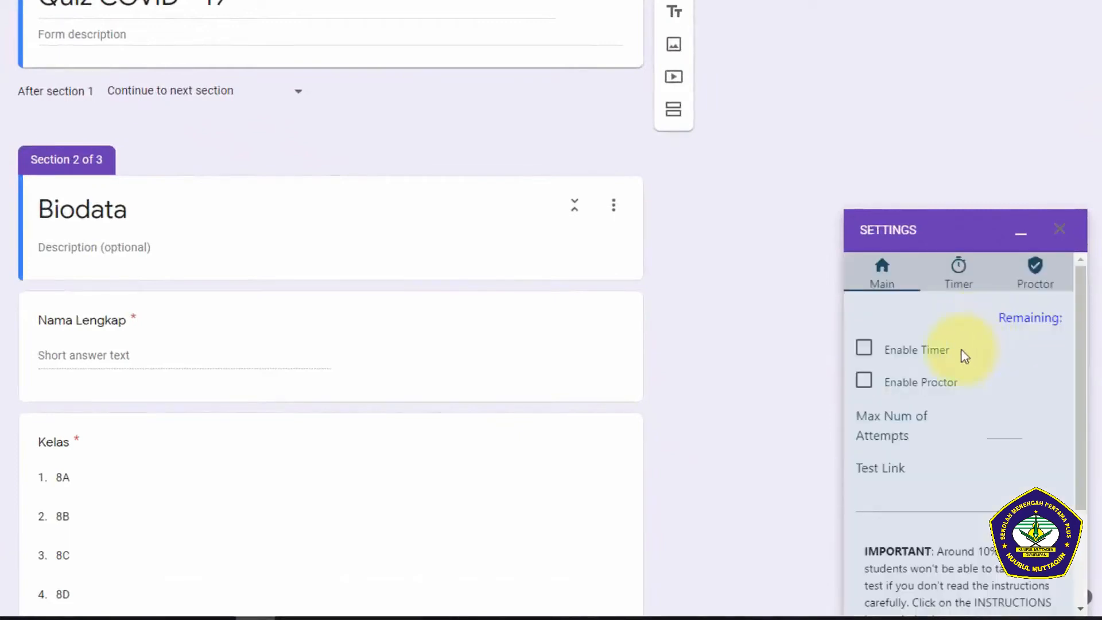
Step: Enable the timer in the add-on's main settings
{"action": "scroll", "coordinate": [970, 344], "scroll_direction": "down", "scroll_amount": 2}
{"action": "scroll", "coordinate": [970, 344], "scroll_direction": "up", "scroll_amount": 2}
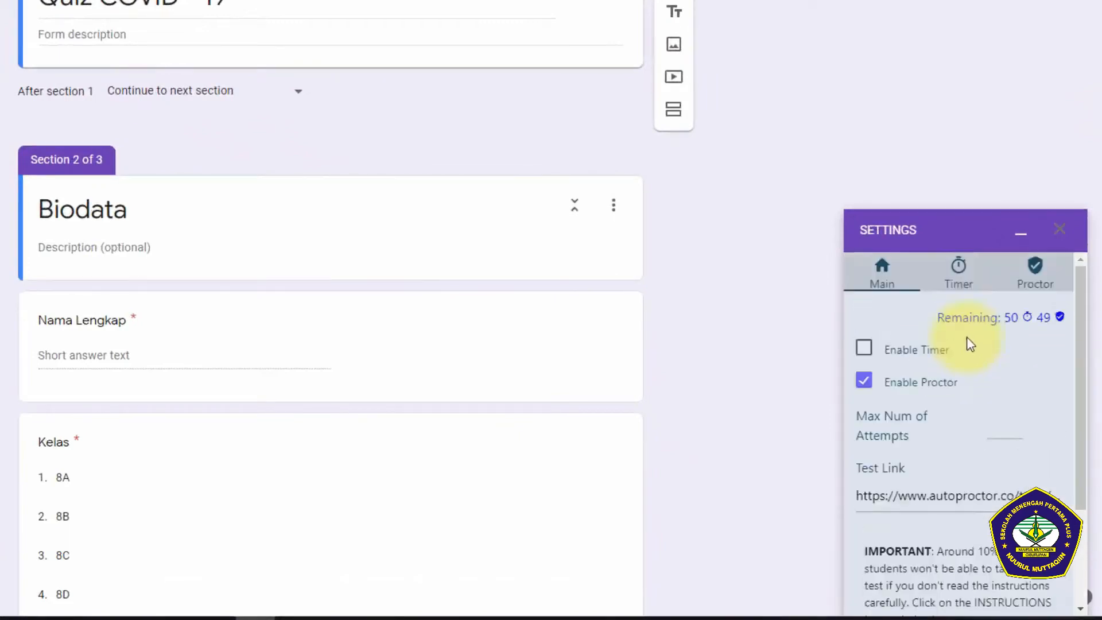
{"action": "left_click", "coordinate": [864, 350]}
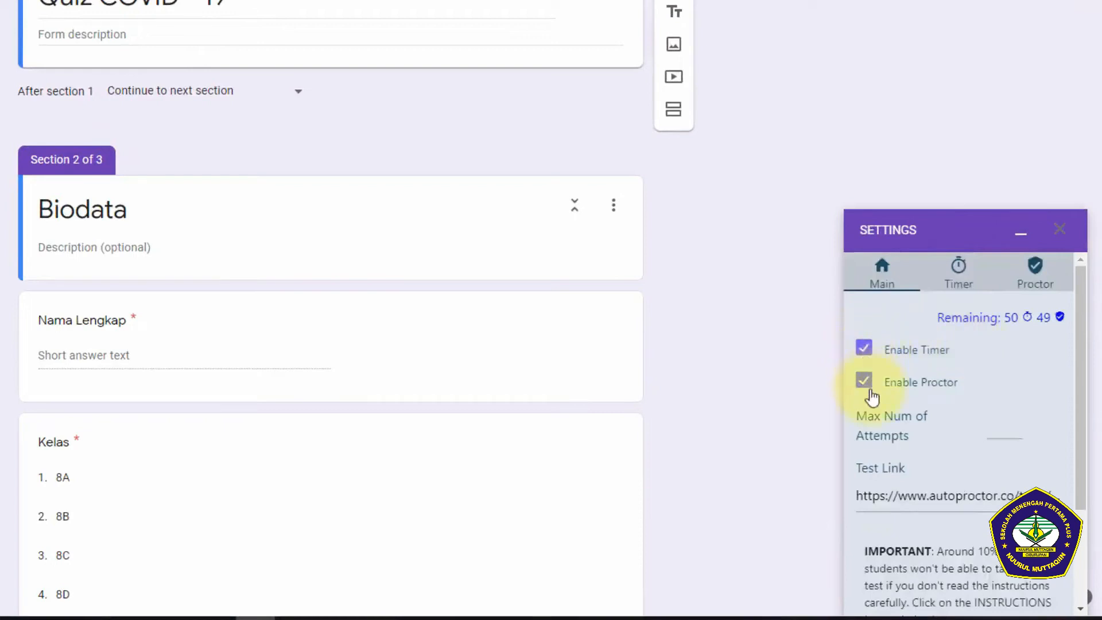
Step: Set the test duration to 30 minutes in the timer settings
{"action": "left_click", "coordinate": [957, 275]}
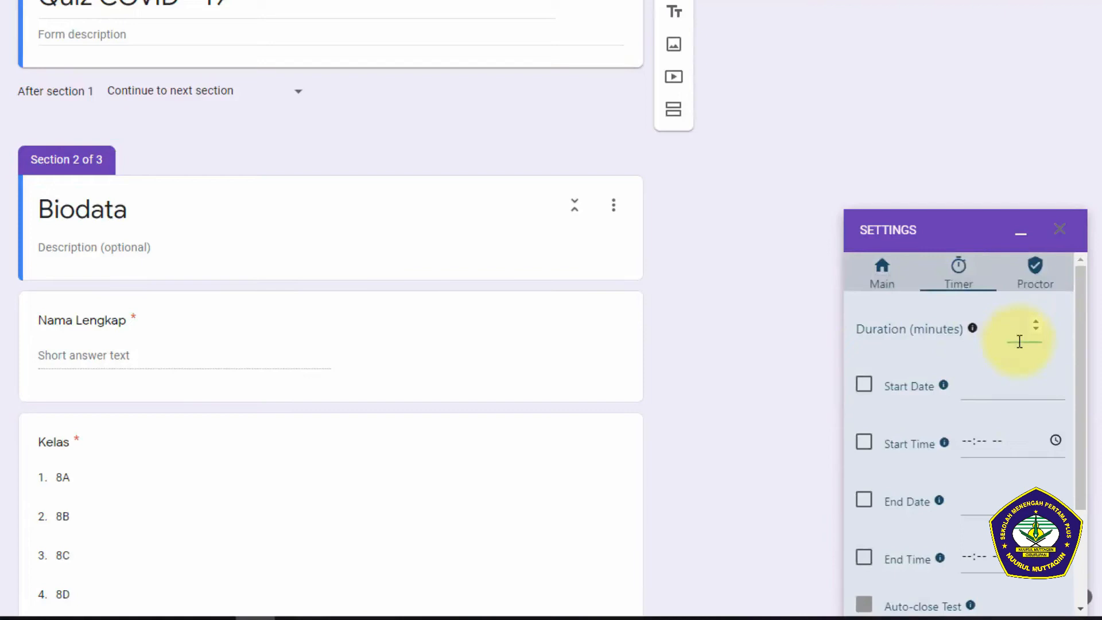
{"action": "scroll", "coordinate": [1020, 341], "scroll_direction": "down", "scroll_amount": 2}
{"action": "scroll", "coordinate": [1022, 343], "scroll_direction": "up", "scroll_amount": 2}
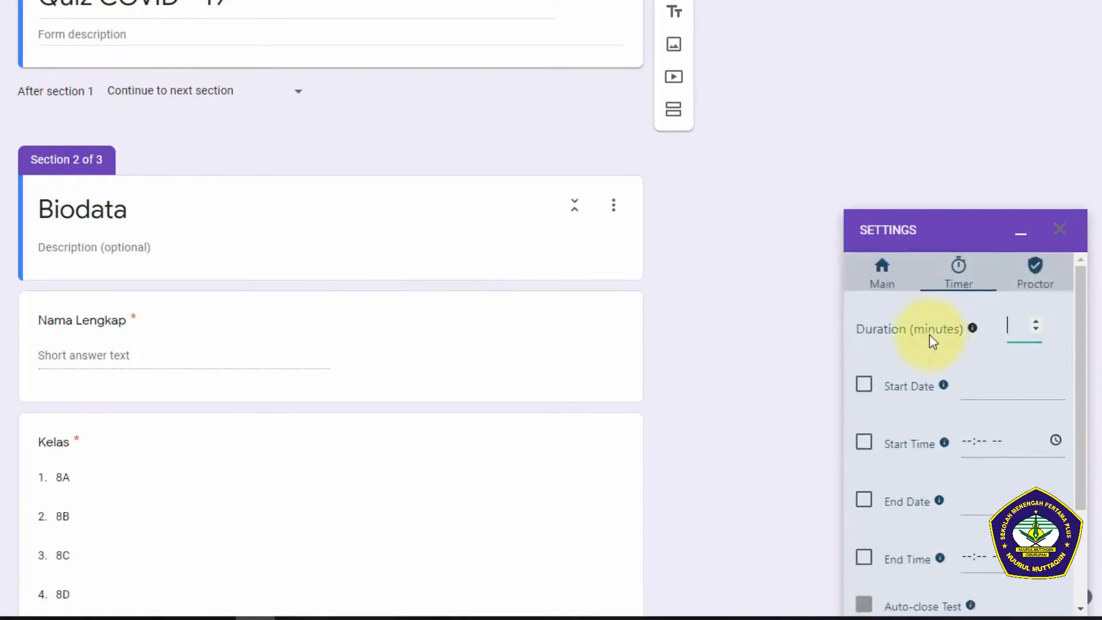
{"action": "left_click", "coordinate": [1040, 320]}
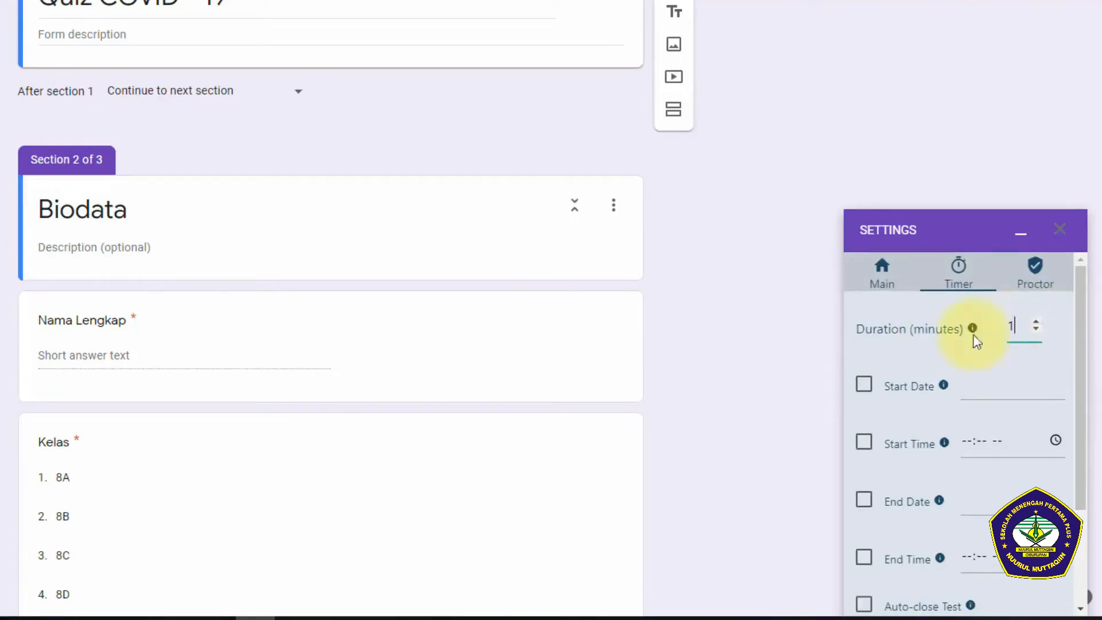
{"action": "left_click_drag", "start_coordinate": [1020, 326], "coordinate": [1001, 327]}
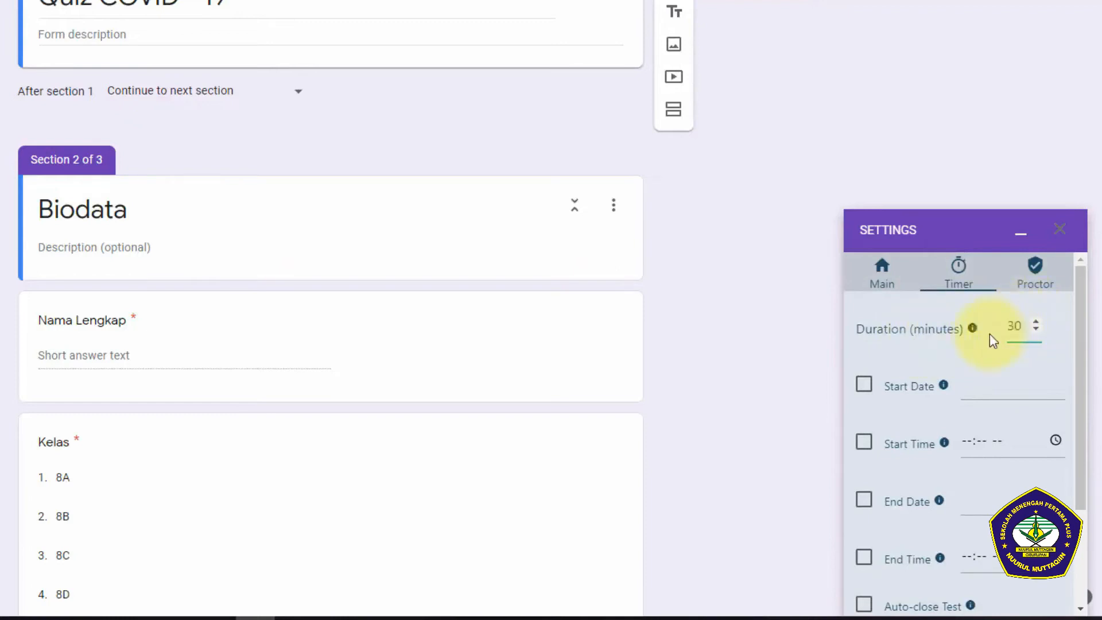
{"action": "scroll", "coordinate": [935, 374], "scroll_direction": "down", "scroll_amount": 2}
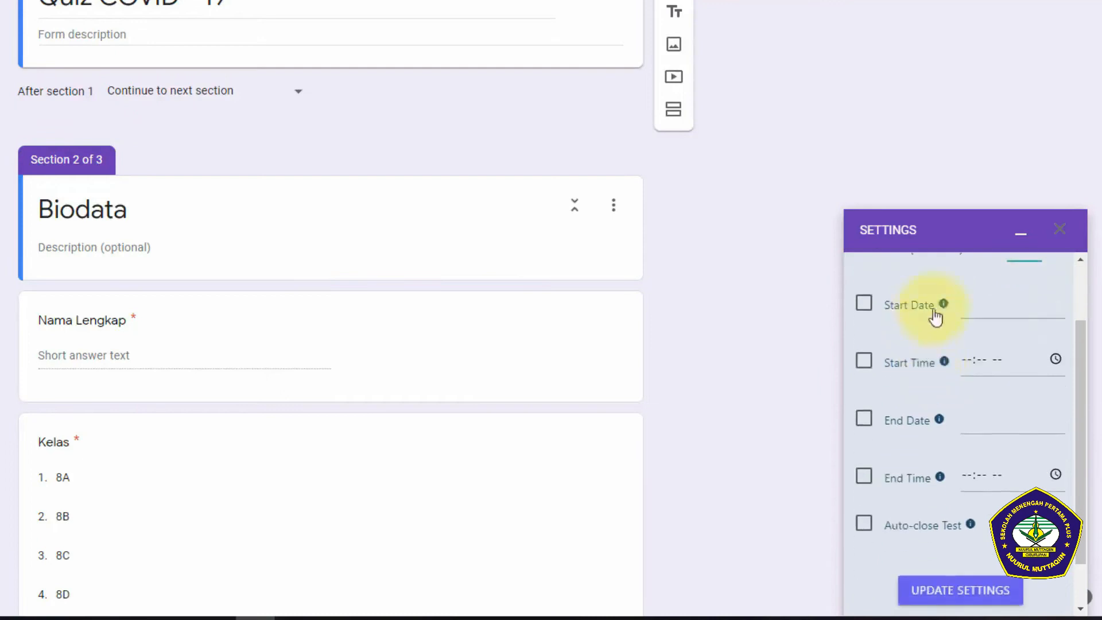
{"action": "scroll", "coordinate": [964, 308], "scroll_direction": "up", "scroll_amount": 2}
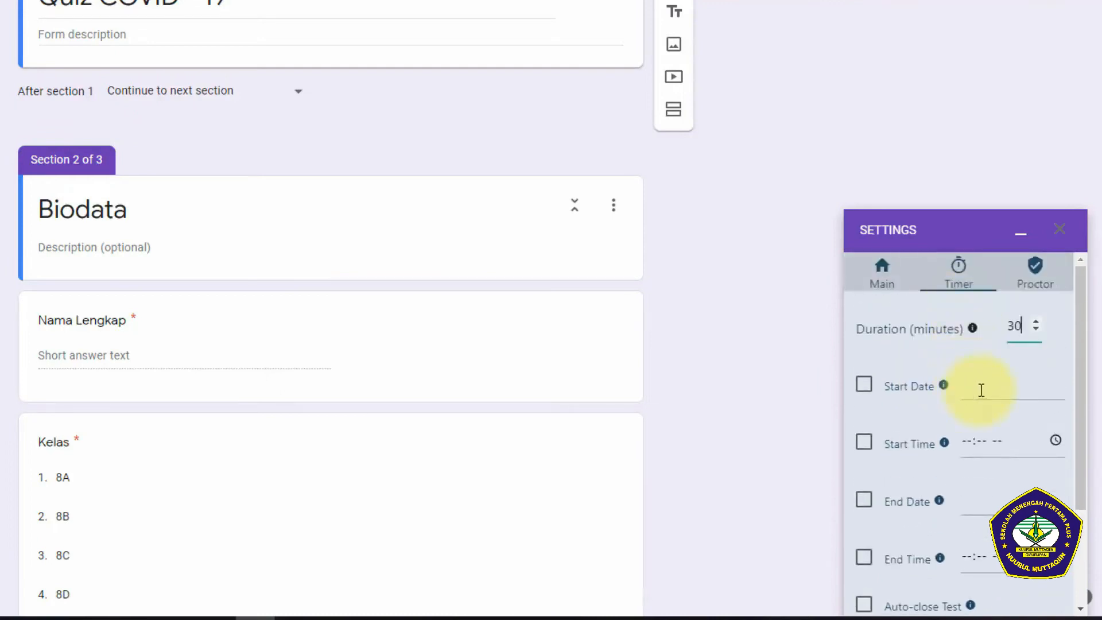
Step: Enable the test's start date and set it to Nov 19, 2020
{"action": "left_click", "coordinate": [981, 390]}
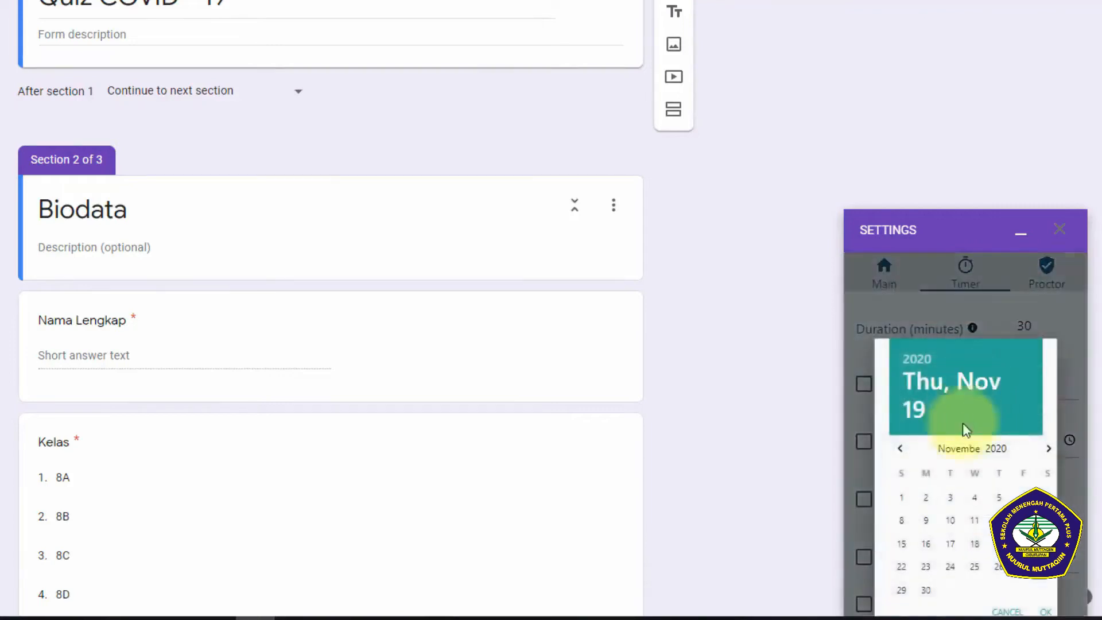
{"action": "left_click", "coordinate": [992, 544]}
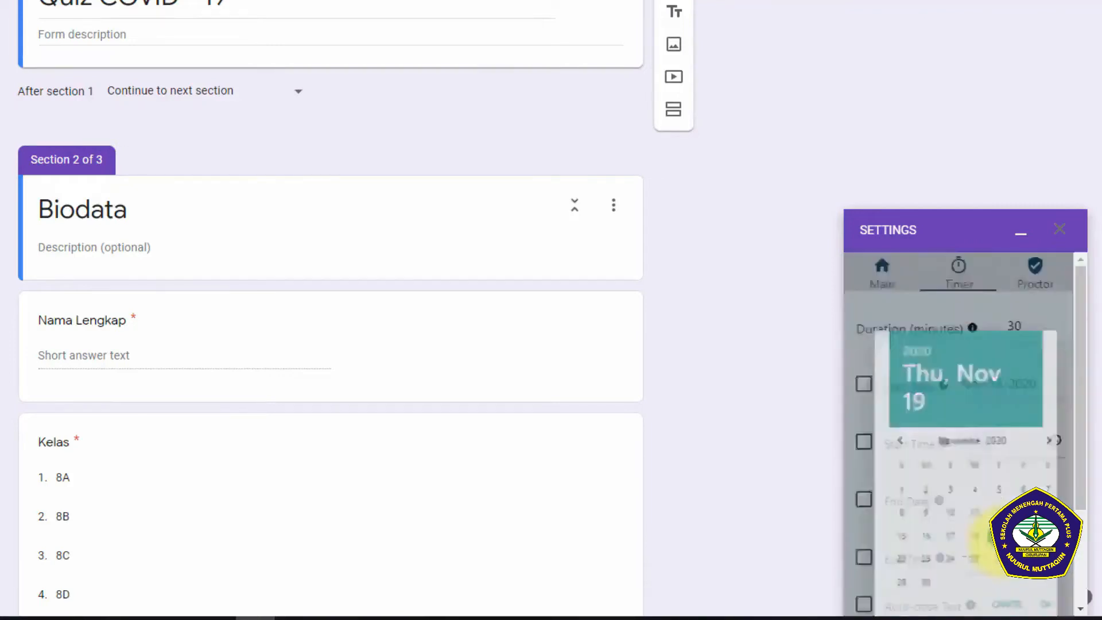
{"action": "left_click", "coordinate": [868, 390]}
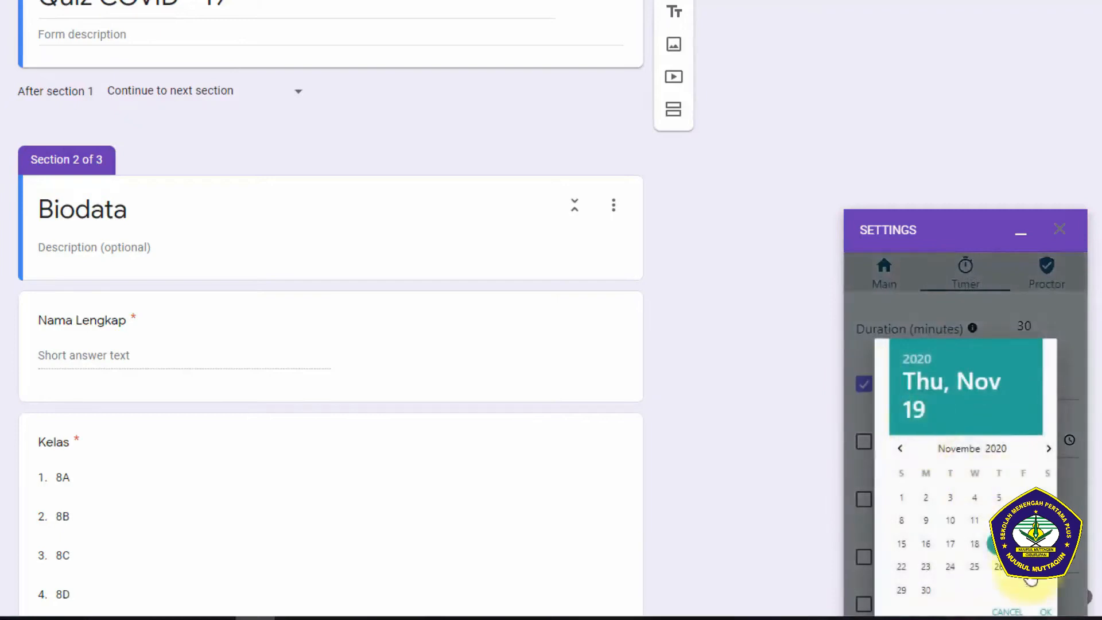
{"action": "left_click", "coordinate": [1044, 610]}
Step: Enable the test's start time and set it to 09:10 AM
{"action": "left_click", "coordinate": [866, 447]}
{"action": "left_click", "coordinate": [1050, 443]}
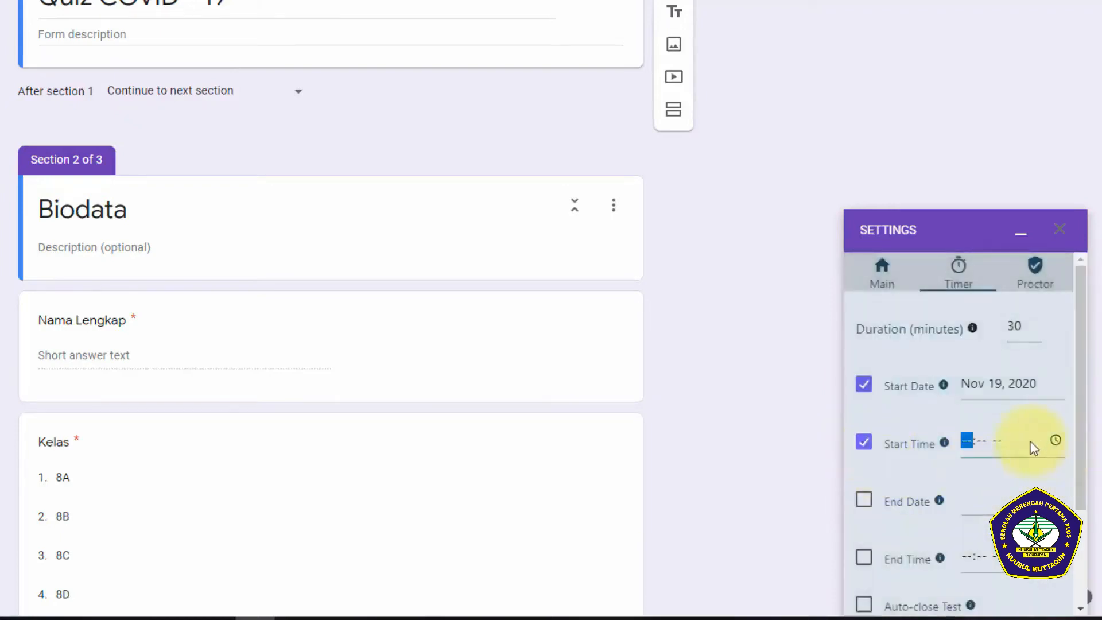
{"action": "left_click", "coordinate": [1056, 441]}
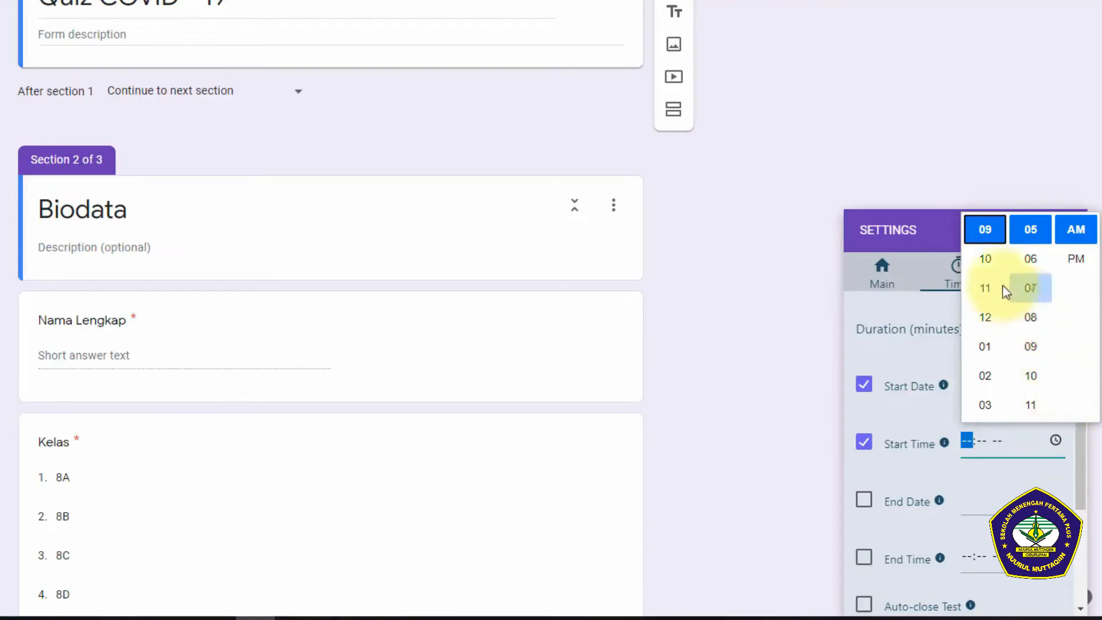
{"action": "left_click", "coordinate": [1031, 376]}
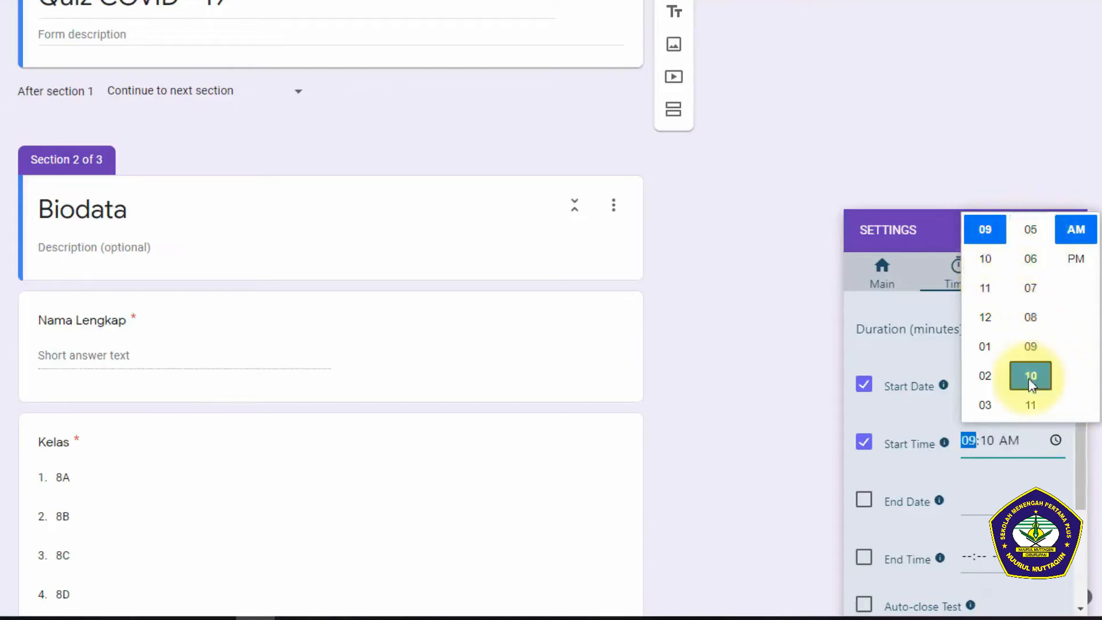
{"action": "left_click", "coordinate": [1076, 230]}
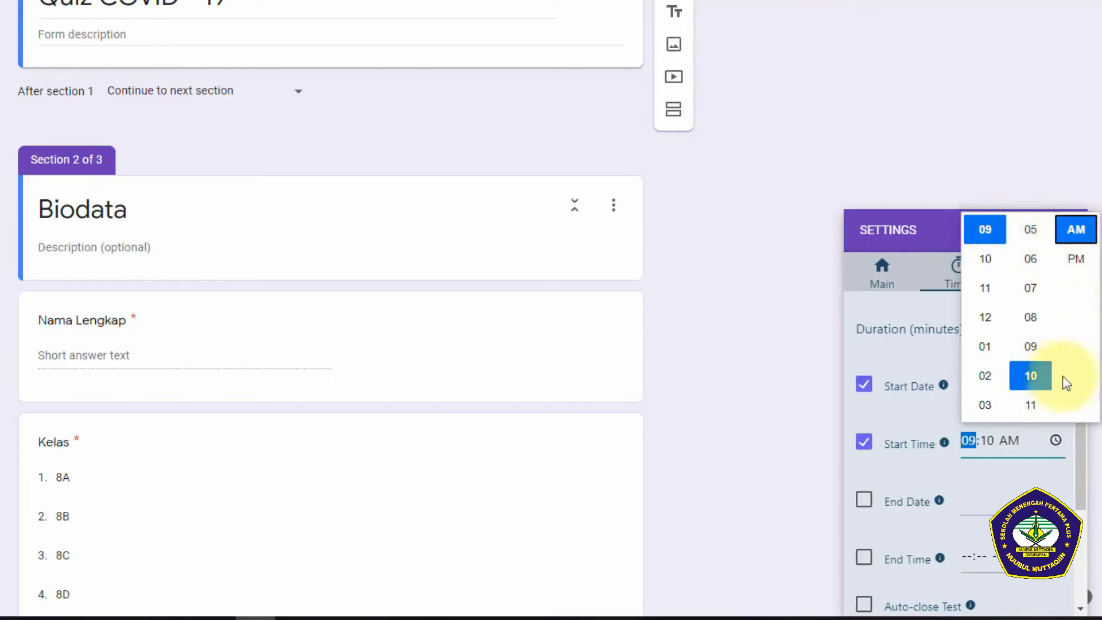
{"action": "left_click", "coordinate": [1084, 460]}
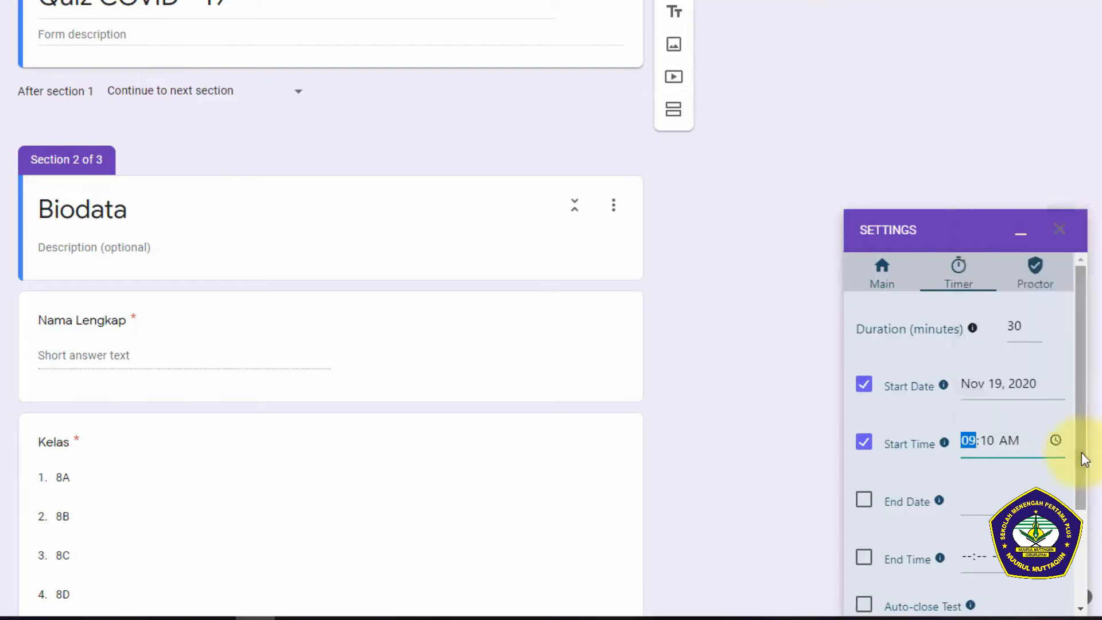
Step: Enable the test's end date and set it to Nov 19, 2020
{"action": "left_click", "coordinate": [861, 506]}
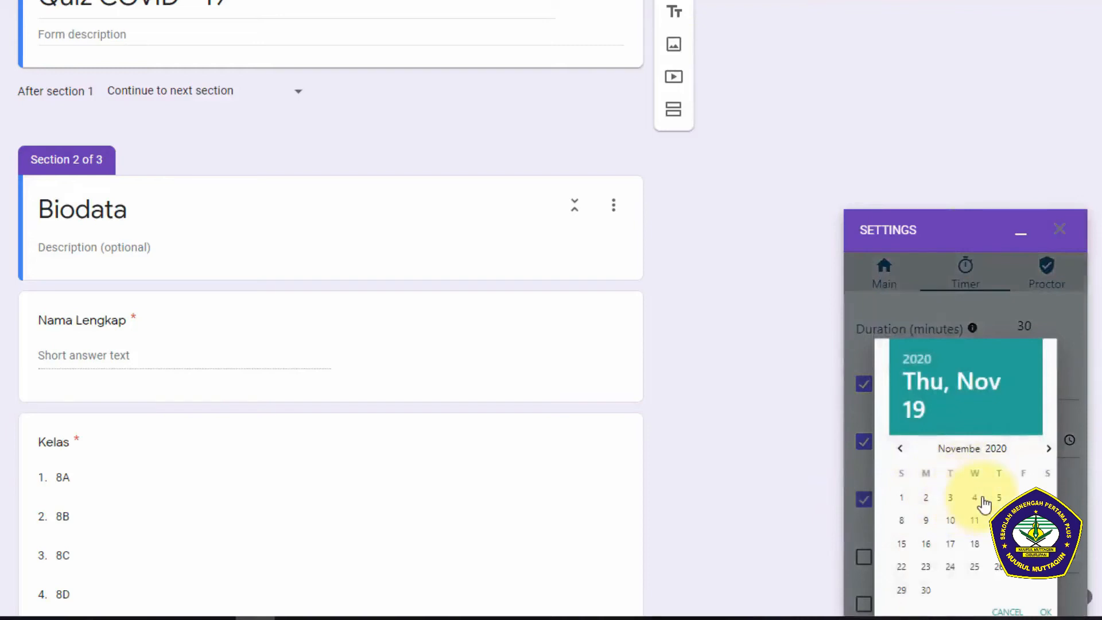
{"action": "scroll", "coordinate": [985, 505], "scroll_direction": "down", "scroll_amount": 1}
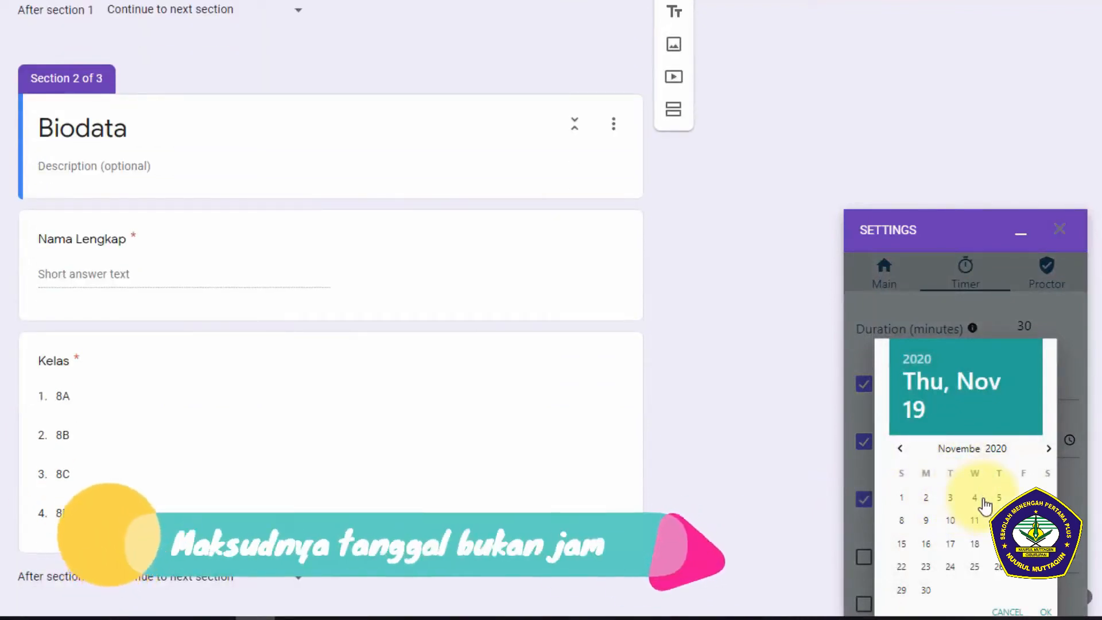
{"action": "left_click", "coordinate": [1000, 544]}
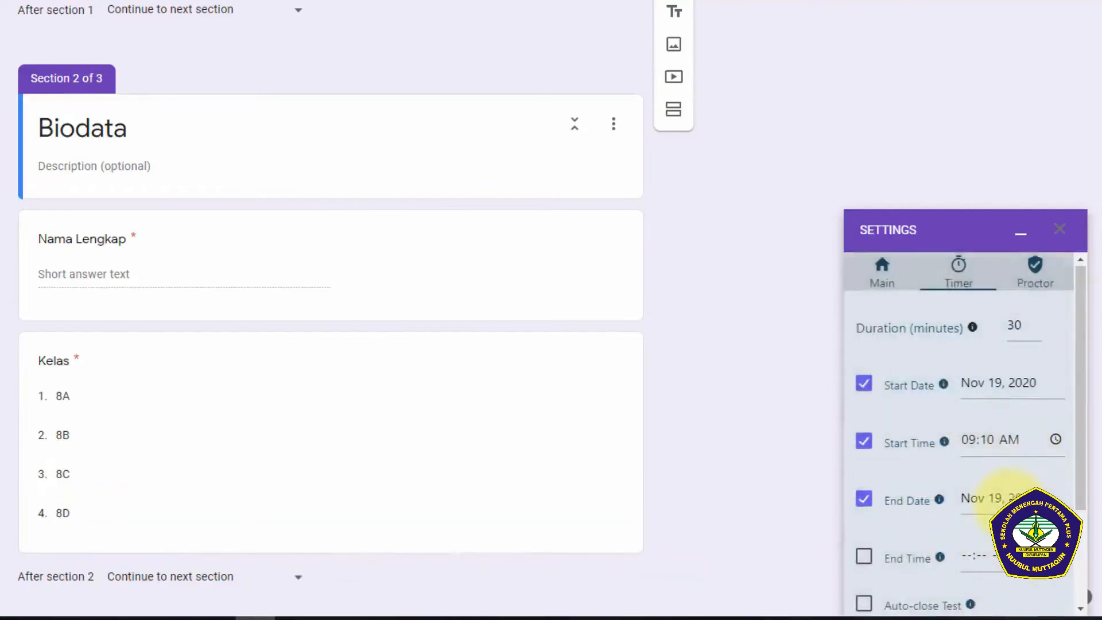
Step: Enable the test's end time and set it to 12:00 AM
{"action": "scroll", "coordinate": [1005, 468], "scroll_direction": "down", "scroll_amount": 3}
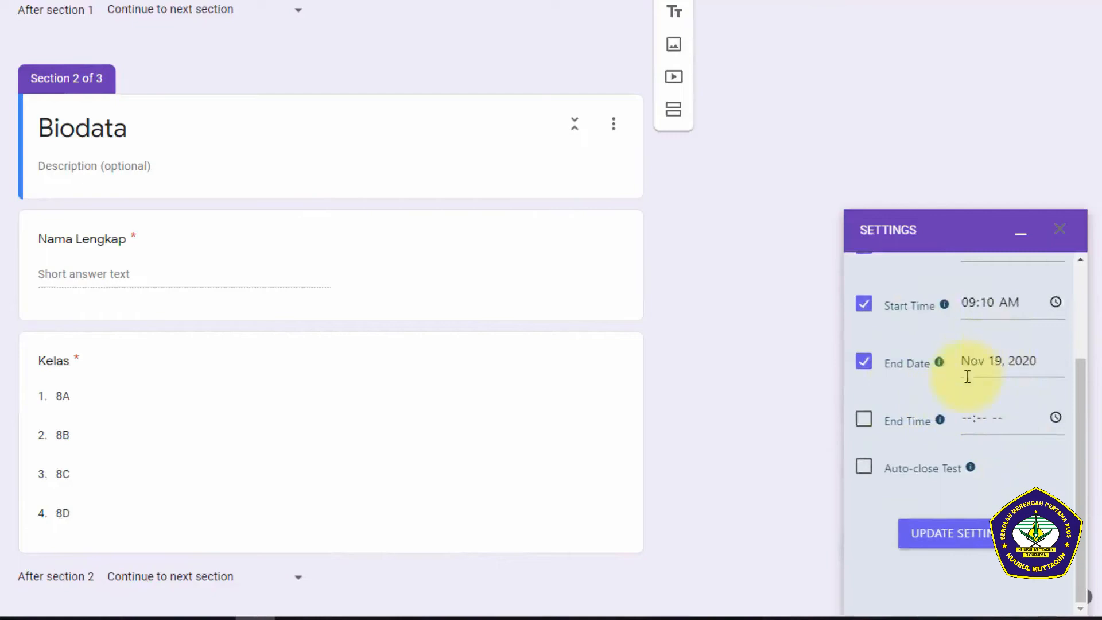
{"action": "left_click", "coordinate": [864, 418]}
{"action": "left_click", "coordinate": [1018, 428]}
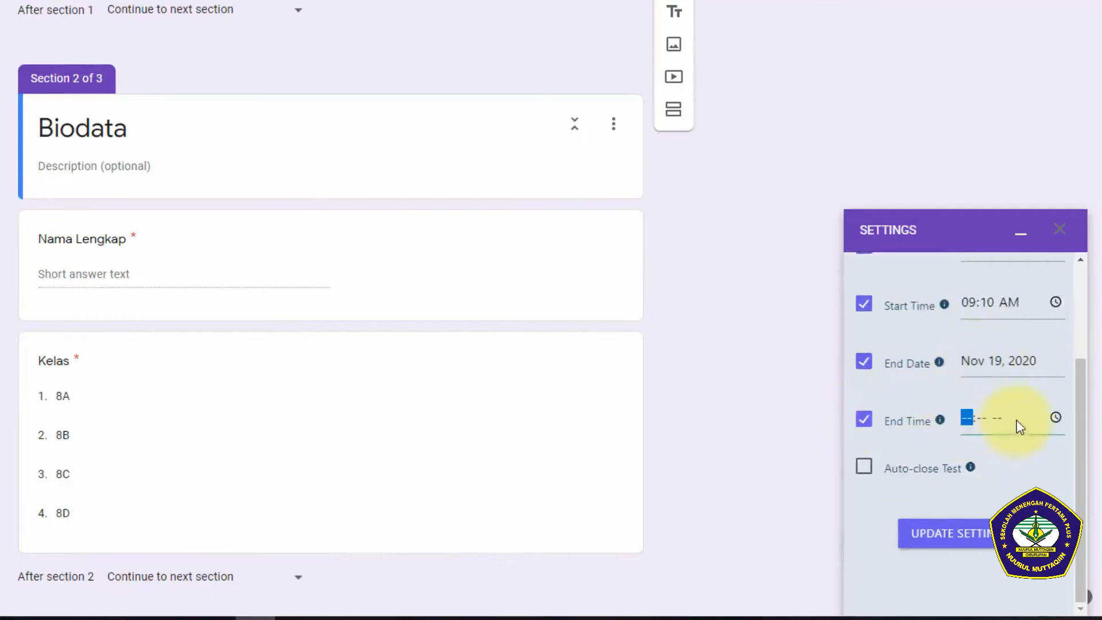
{"action": "left_click", "coordinate": [1055, 418]}
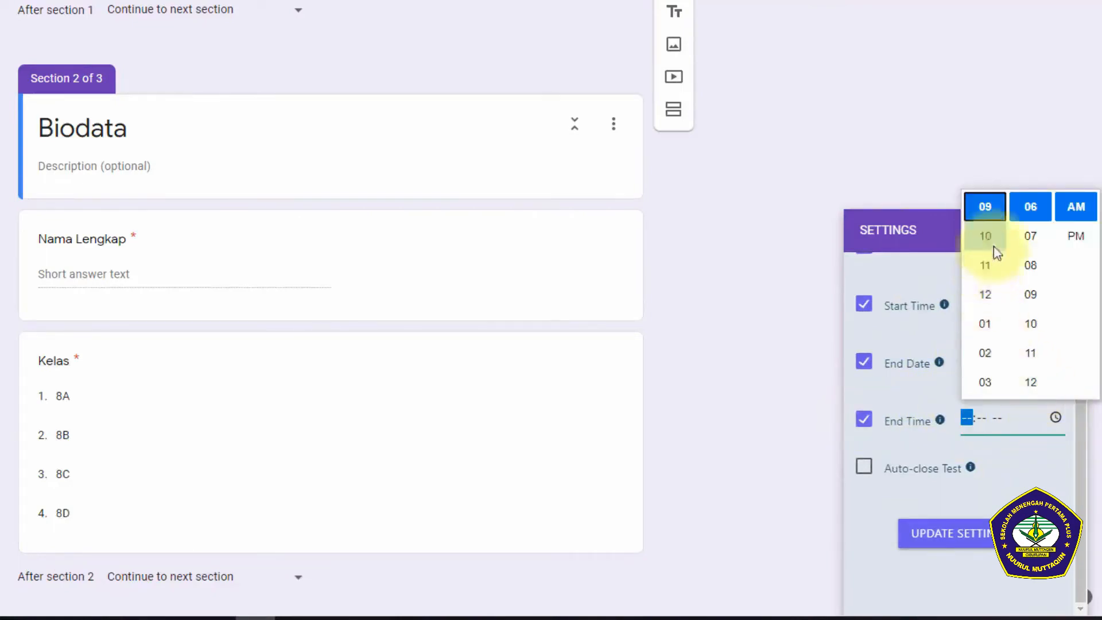
{"action": "left_click", "coordinate": [985, 294]}
{"action": "scroll", "coordinate": [1036, 307], "scroll_direction": "down", "scroll_amount": 5}
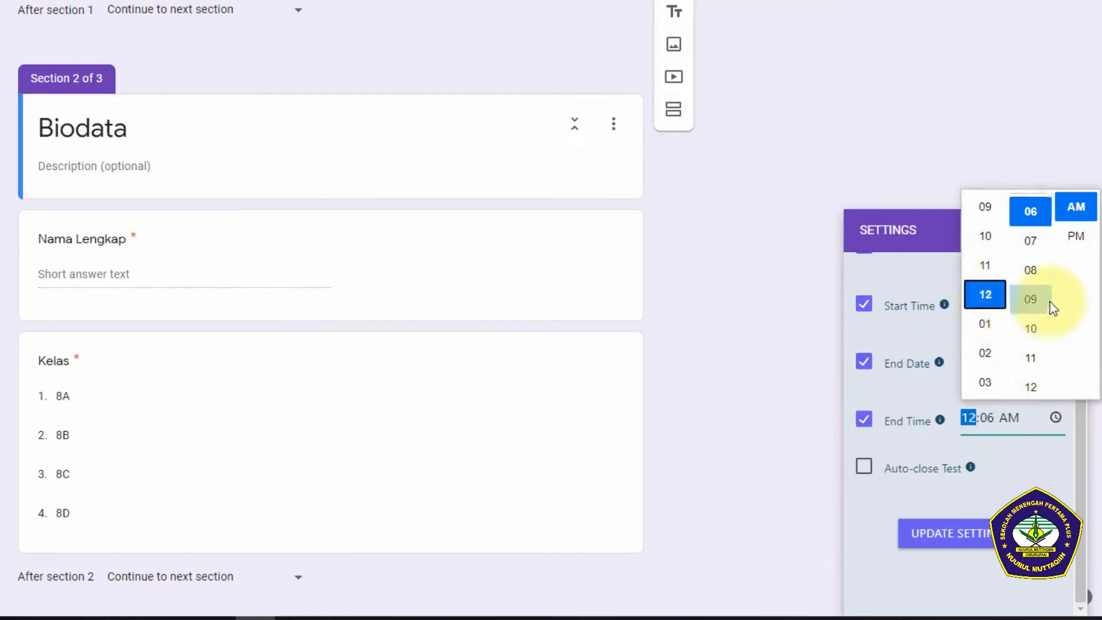
{"action": "scroll", "coordinate": [1049, 308], "scroll_direction": "up", "scroll_amount": 8}
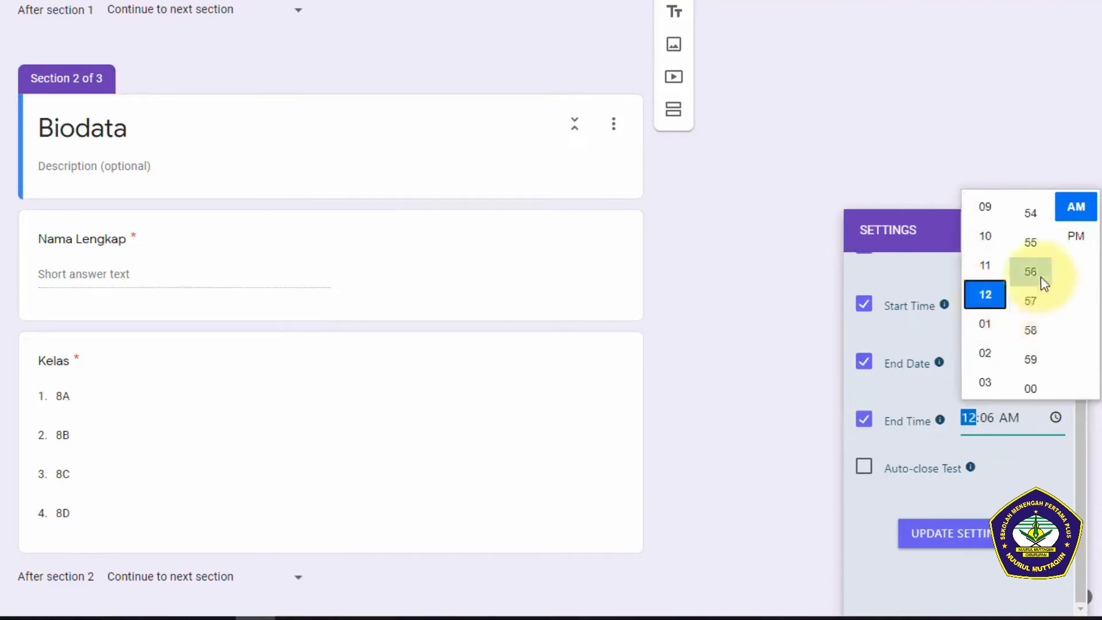
{"action": "scroll", "coordinate": [1031, 324], "scroll_direction": "down", "scroll_amount": 3}
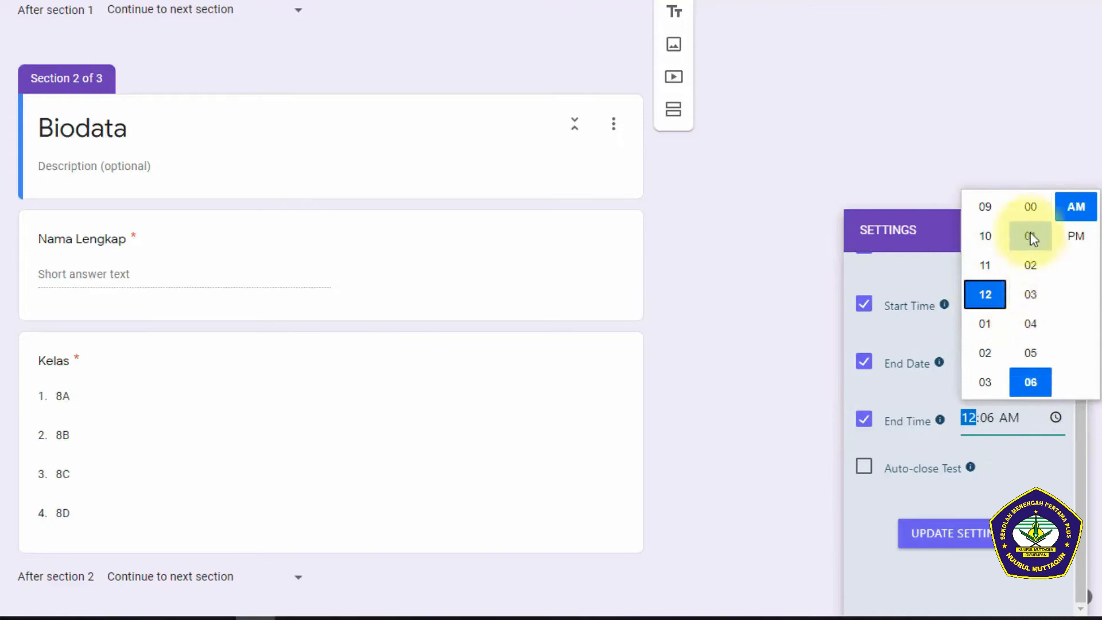
{"action": "left_click", "coordinate": [1031, 209]}
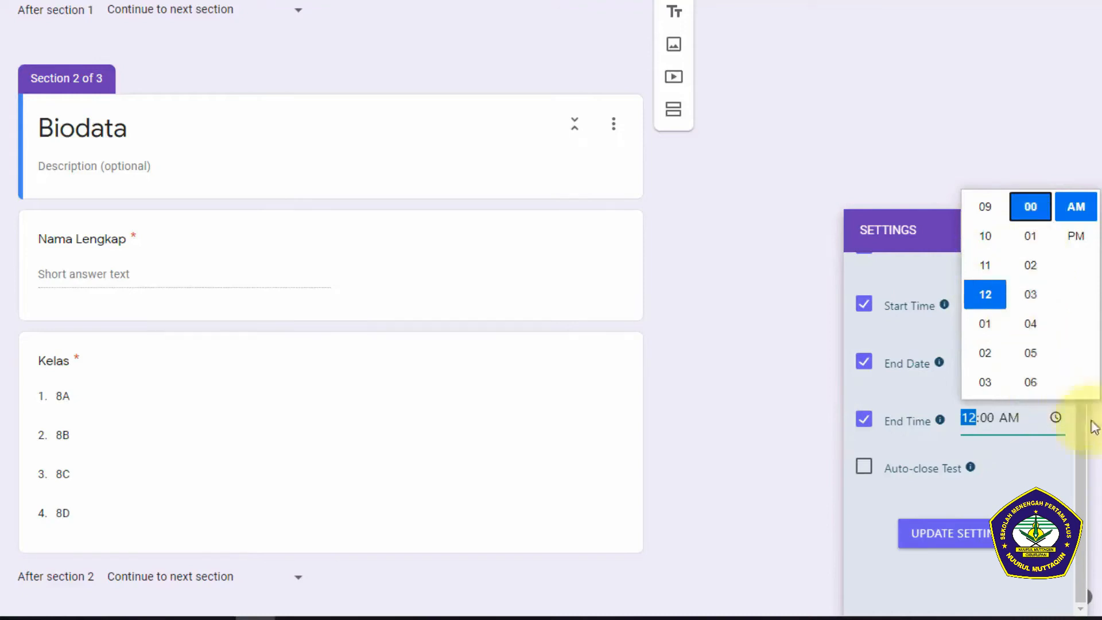
{"action": "left_click", "coordinate": [1055, 415]}
Step: Review the timer's duration, dates and times, and enable Auto-close Test
{"action": "scroll", "coordinate": [1055, 401], "scroll_direction": "up", "scroll_amount": 3}
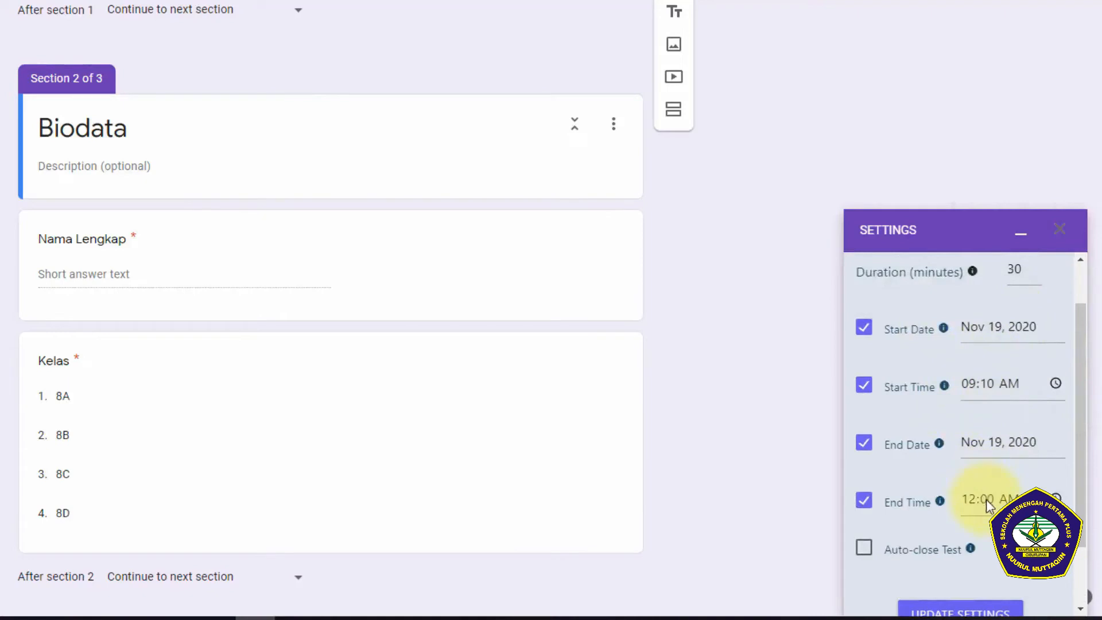
{"action": "scroll", "coordinate": [986, 499], "scroll_direction": "up", "scroll_amount": 1}
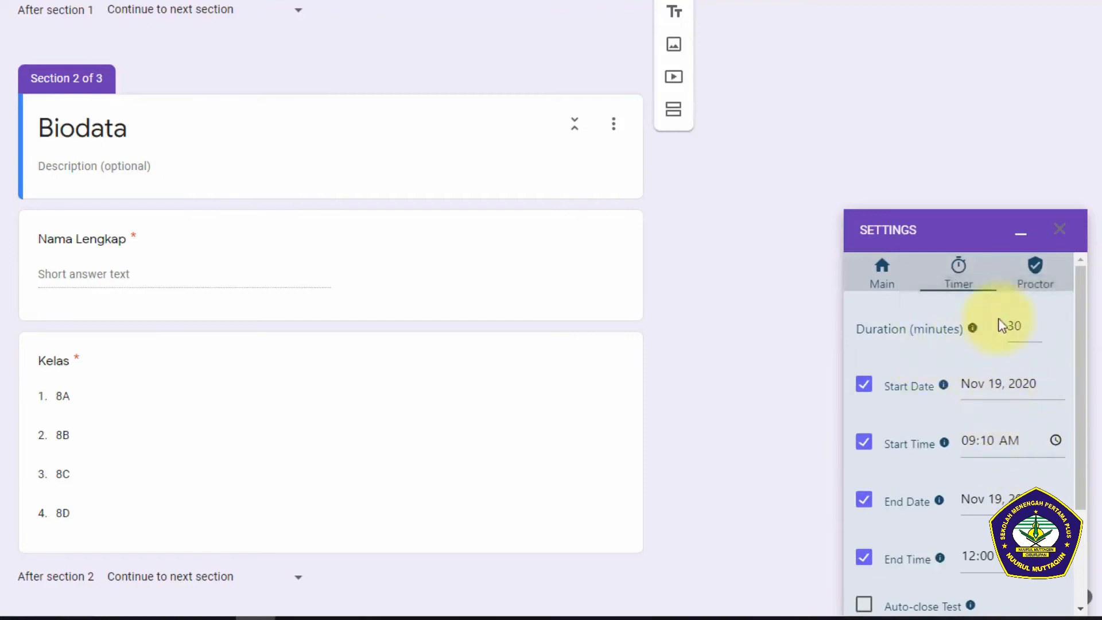
{"action": "scroll", "coordinate": [976, 448], "scroll_direction": "down", "scroll_amount": 3}
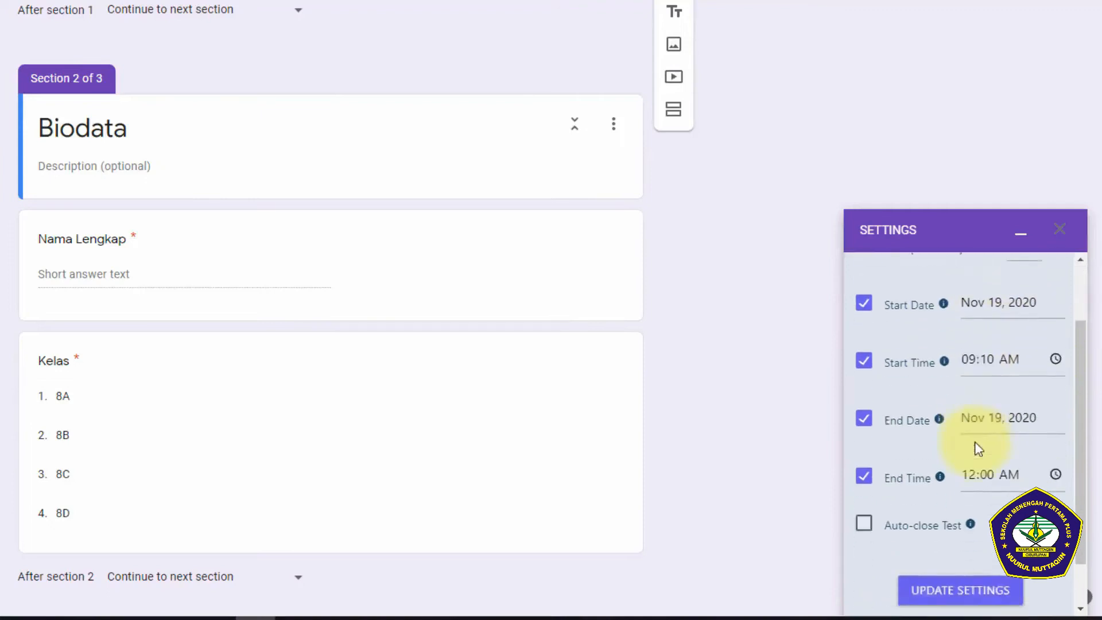
{"action": "scroll", "coordinate": [979, 449], "scroll_direction": "down", "scroll_amount": 2}
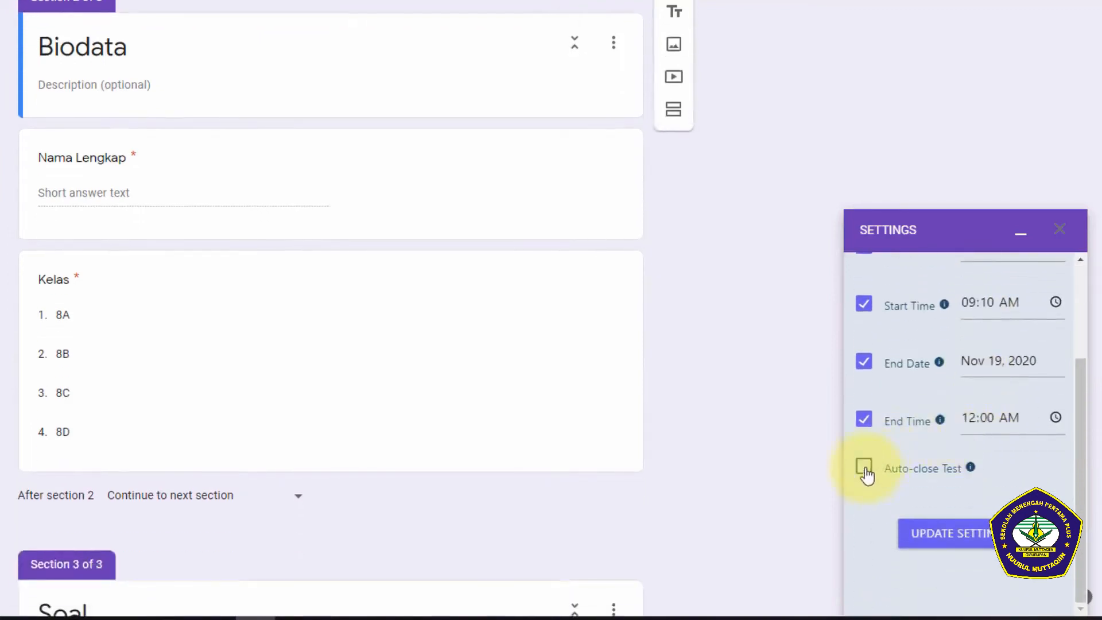
{"action": "left_click", "coordinate": [865, 468]}
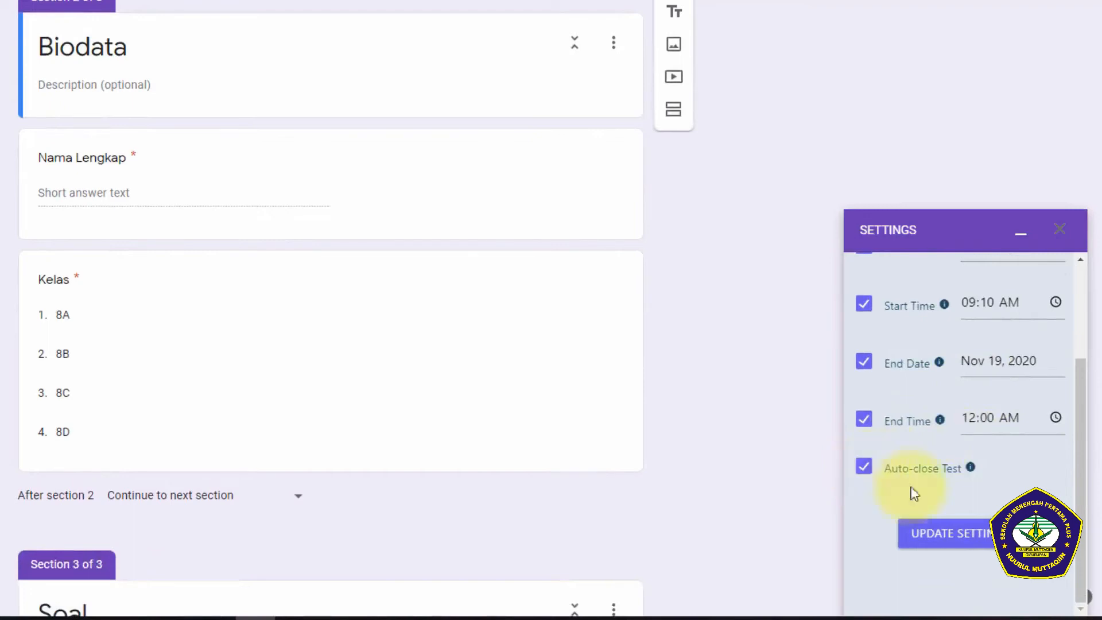
Step: Save the test's timer settings and dismiss the confirmation
{"action": "left_click", "coordinate": [950, 535]}
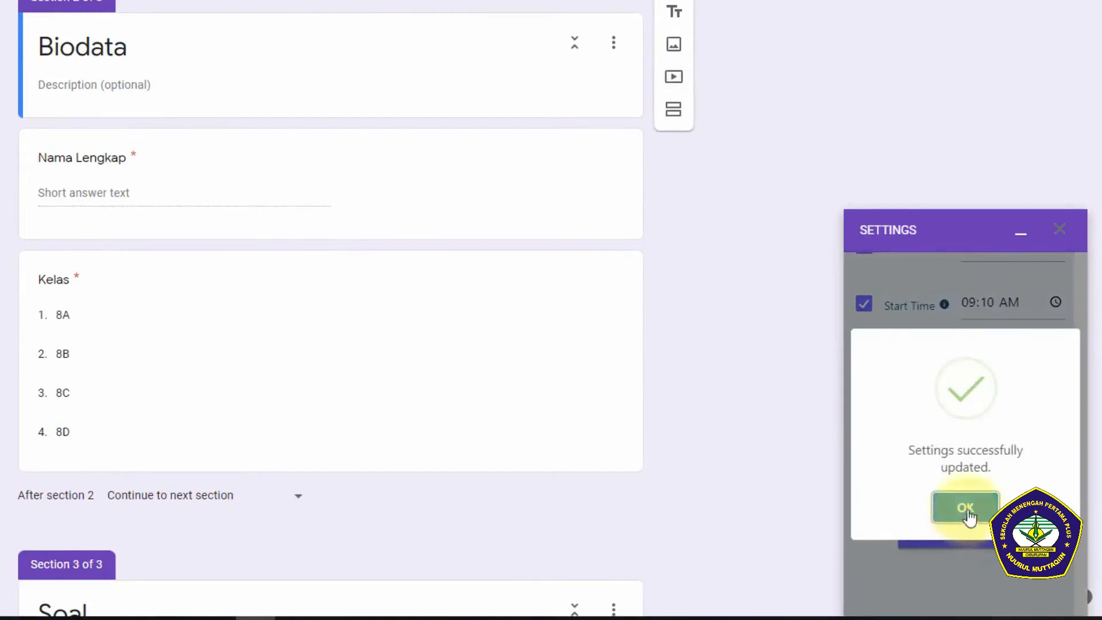
{"action": "left_click", "coordinate": [976, 505]}
{"action": "scroll", "coordinate": [977, 500], "scroll_direction": "up", "scroll_amount": 3}
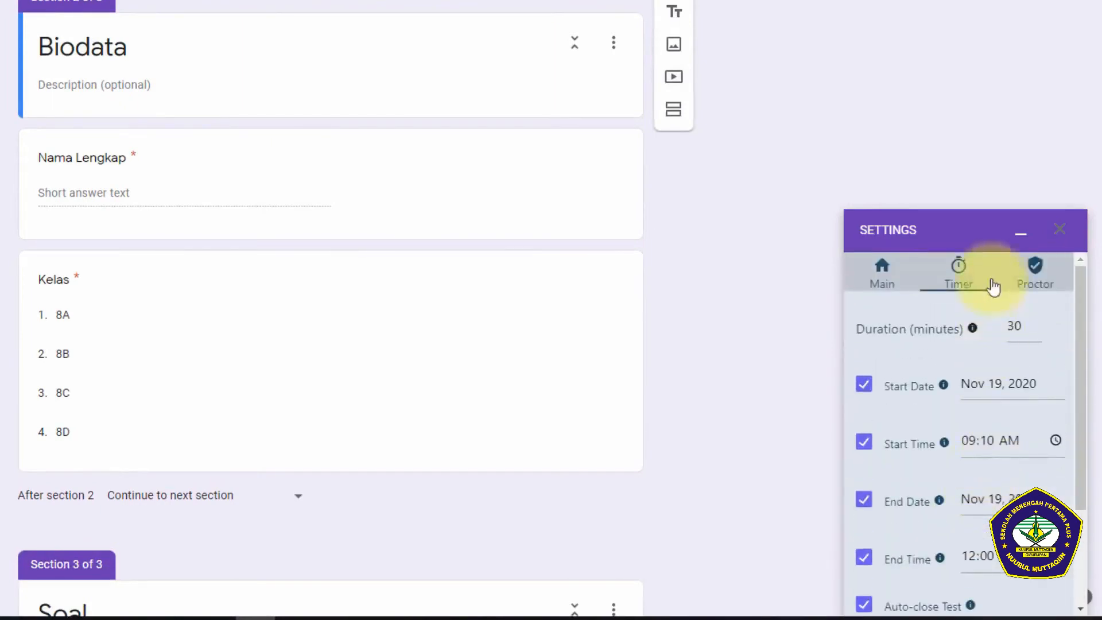
Step: Keep Tab Switching, Camera, Microphone, Photos at Random and both communication options enabled, and save the proctor settings
{"action": "left_click", "coordinate": [1052, 283]}
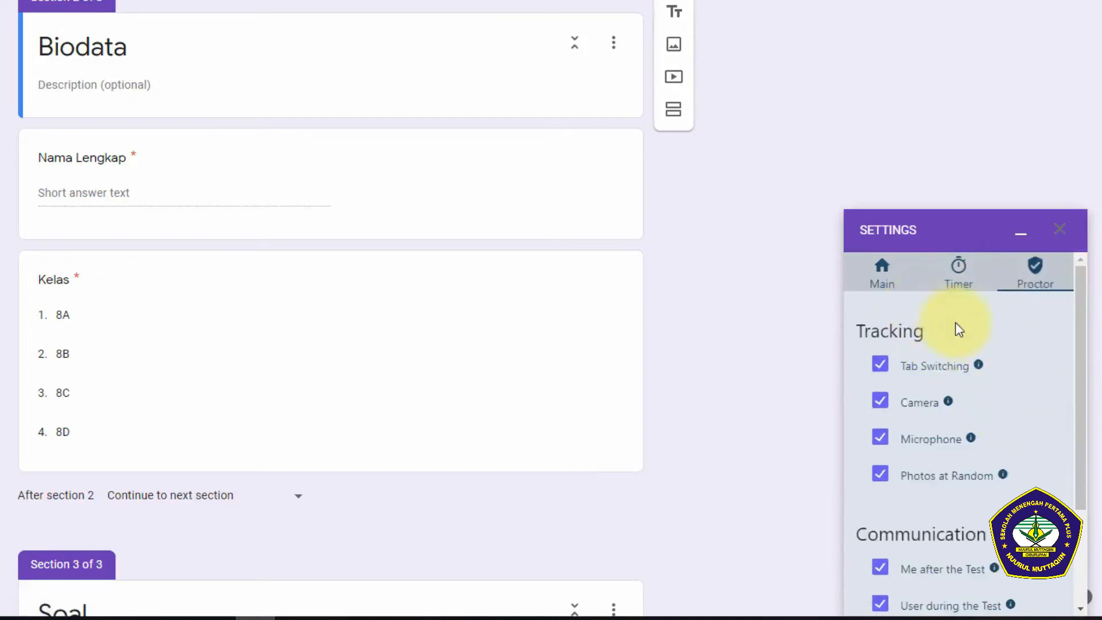
{"action": "scroll", "coordinate": [958, 350], "scroll_direction": "down", "scroll_amount": 2}
{"action": "scroll", "coordinate": [965, 319], "scroll_direction": "up", "scroll_amount": 2}
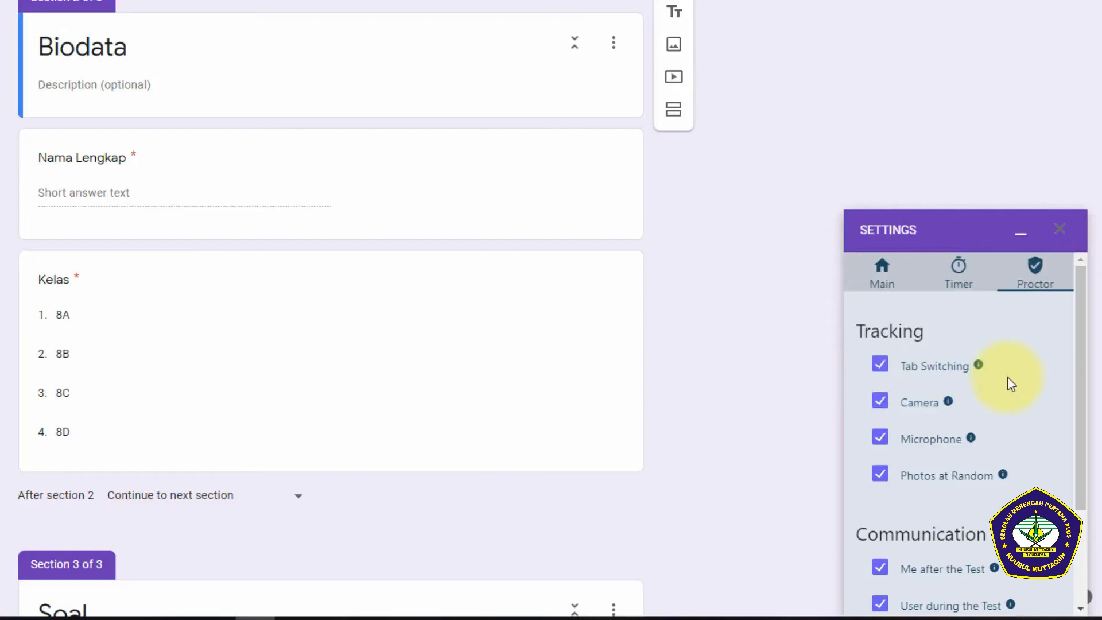
{"action": "left_click", "coordinate": [881, 364]}
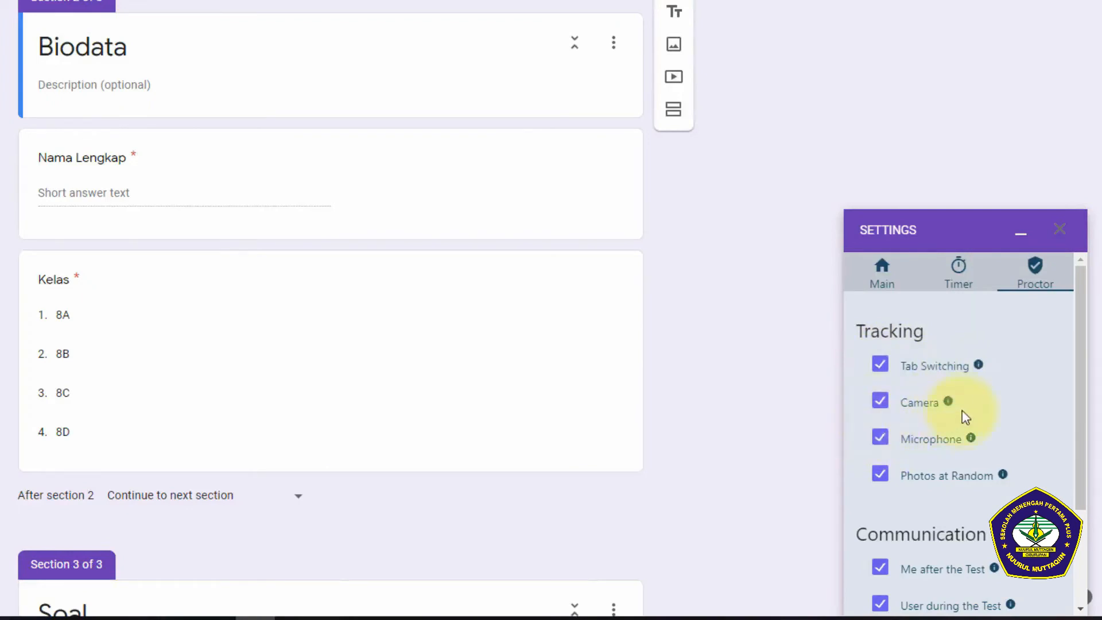
{"action": "scroll", "coordinate": [1004, 402], "scroll_direction": "down", "scroll_amount": 3}
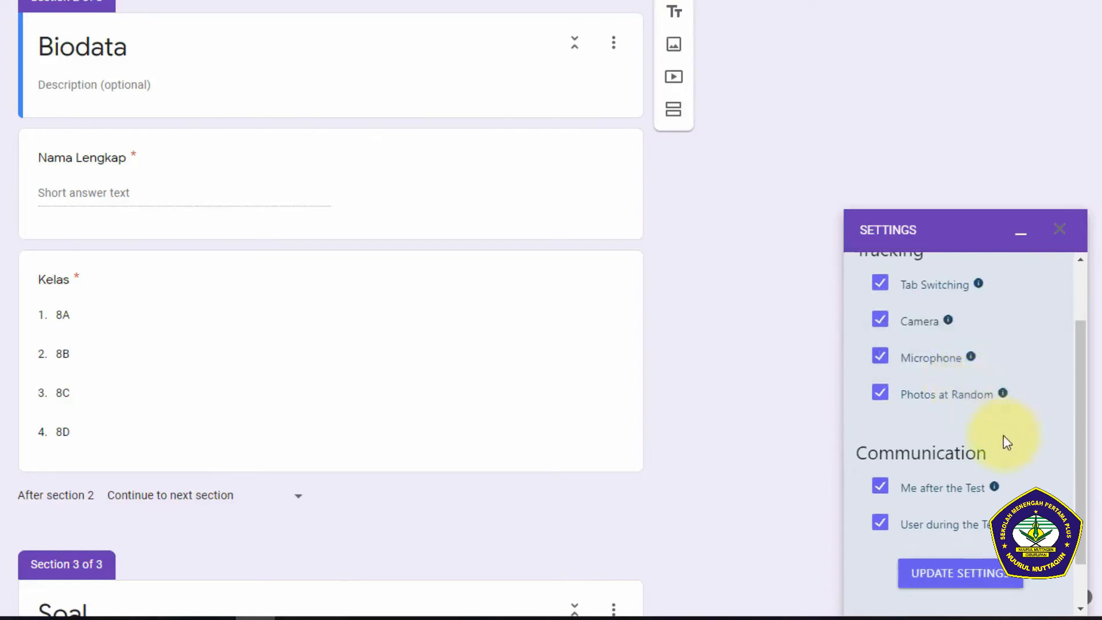
{"action": "scroll", "coordinate": [1005, 459], "scroll_direction": "down", "scroll_amount": 2}
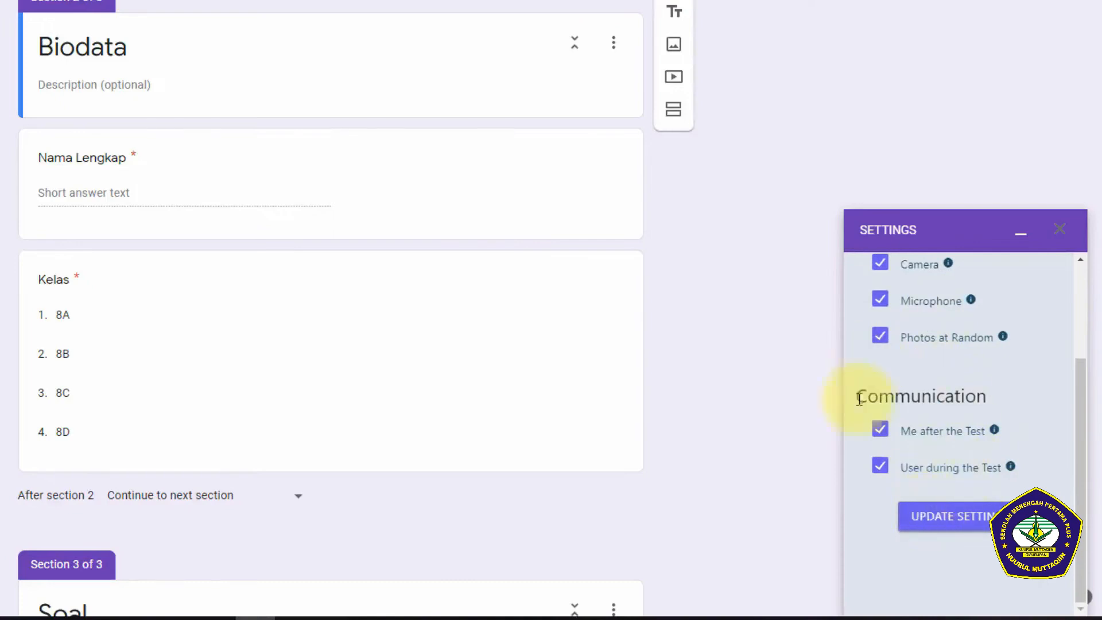
{"action": "left_click", "coordinate": [965, 523]}
{"action": "left_click", "coordinate": [966, 489]}
Step: Copy the test link from the main settings of the Timer + Proctor add-on
{"action": "scroll", "coordinate": [974, 448], "scroll_direction": "up", "scroll_amount": 5}
{"action": "left_click", "coordinate": [881, 267]}
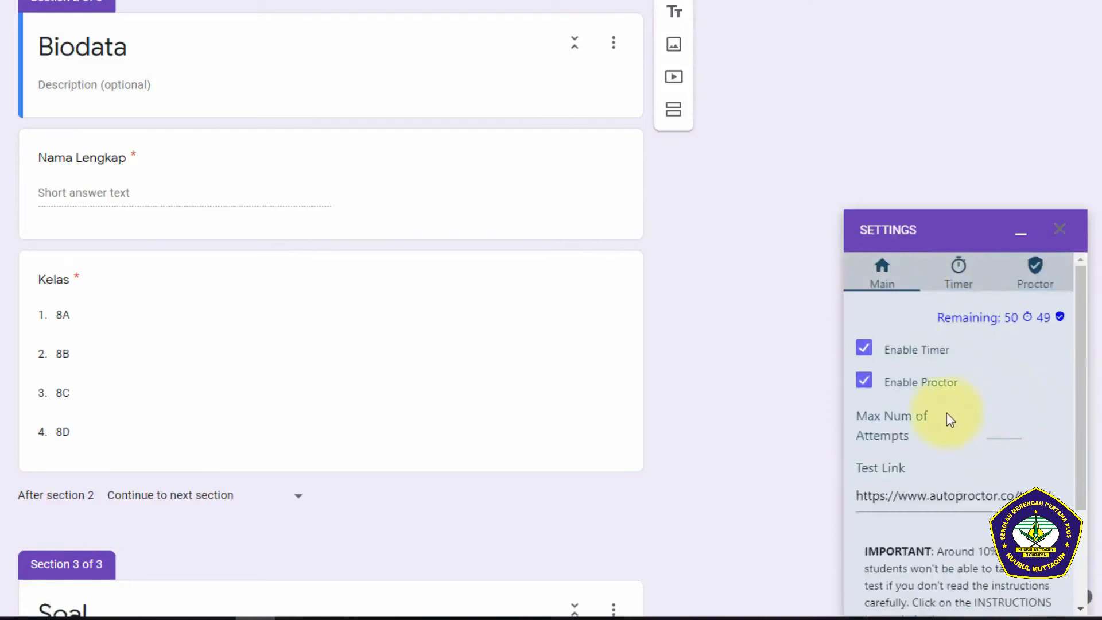
{"action": "scroll", "coordinate": [946, 413], "scroll_direction": "down", "scroll_amount": 2}
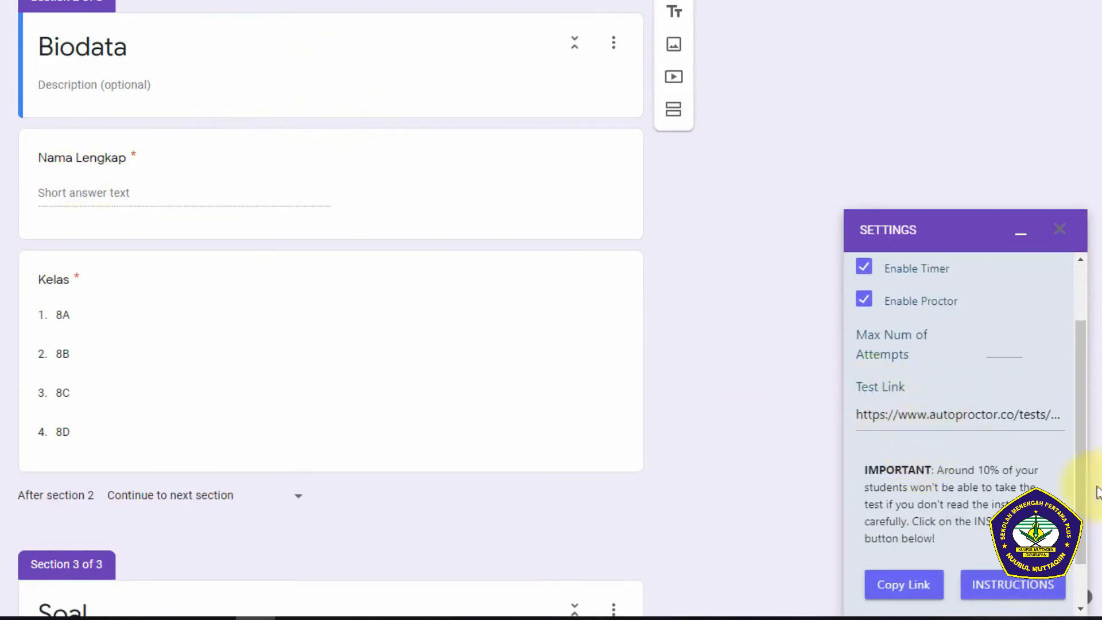
{"action": "left_click", "coordinate": [901, 588]}
{"action": "left_click", "coordinate": [916, 587]}
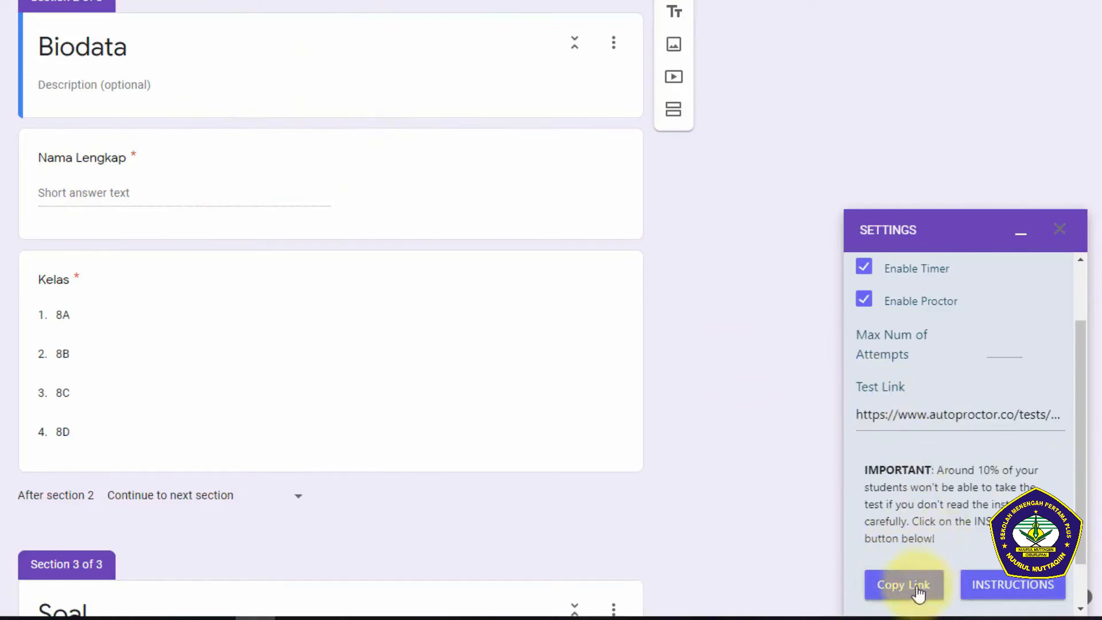
{"action": "left_click", "coordinate": [918, 591]}
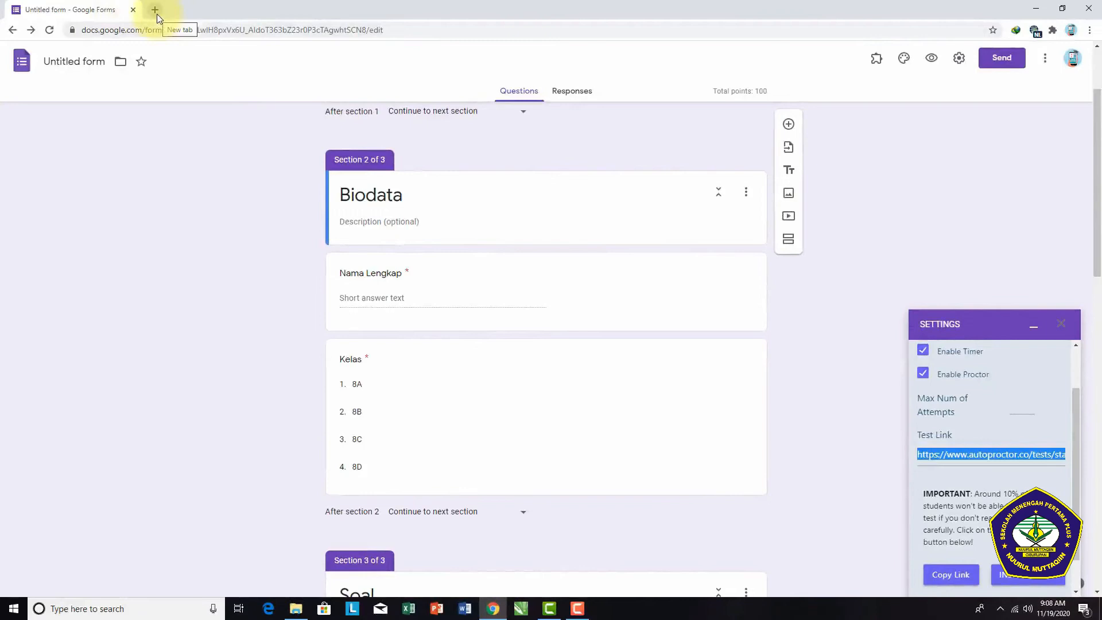
Step: Open the bit.ly link shortener in a new browser tab
{"action": "left_click", "coordinate": [157, 14]}
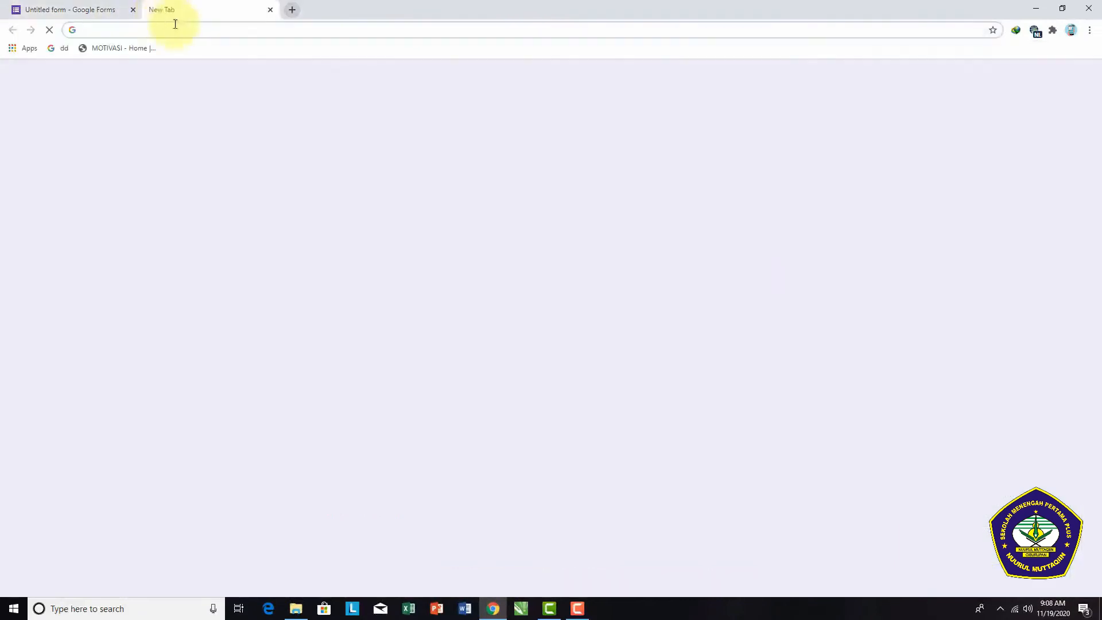
{"action": "key", "text": "ctrl+v"}
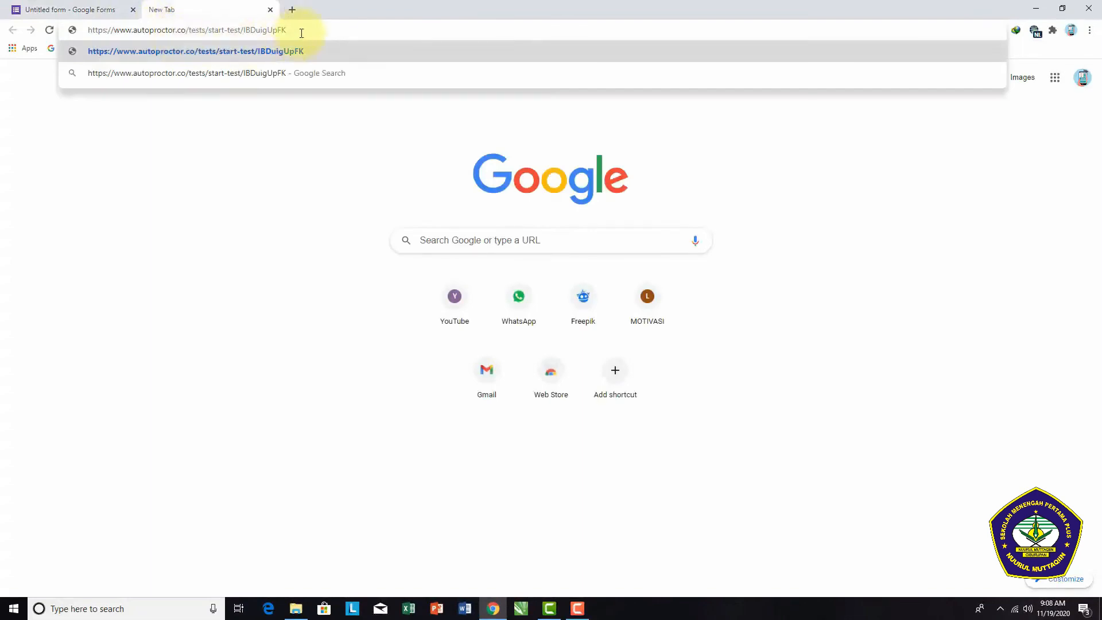
{"action": "left_click_drag", "start_coordinate": [291, 31], "coordinate": [94, 31]}
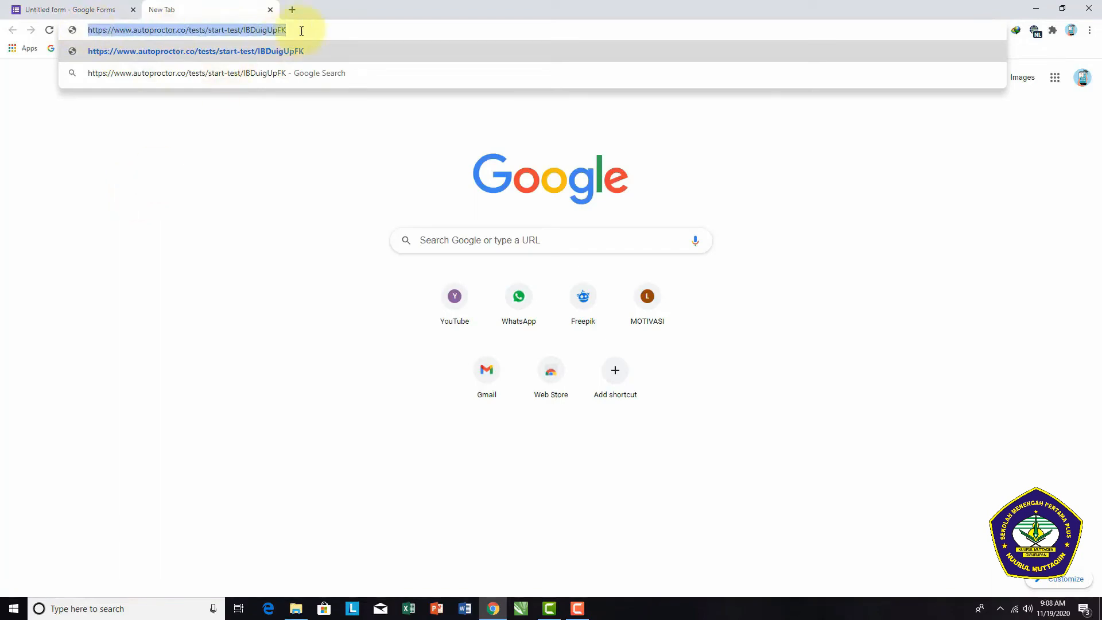
{"action": "type", "text": "bit.ly"}
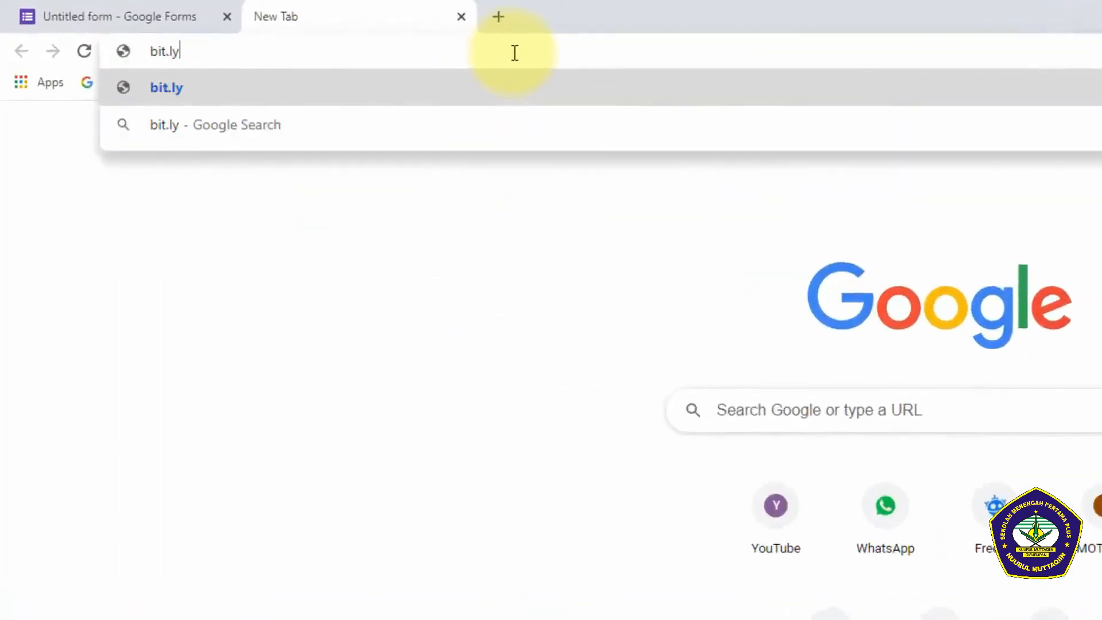
{"action": "key", "text": "Return"}
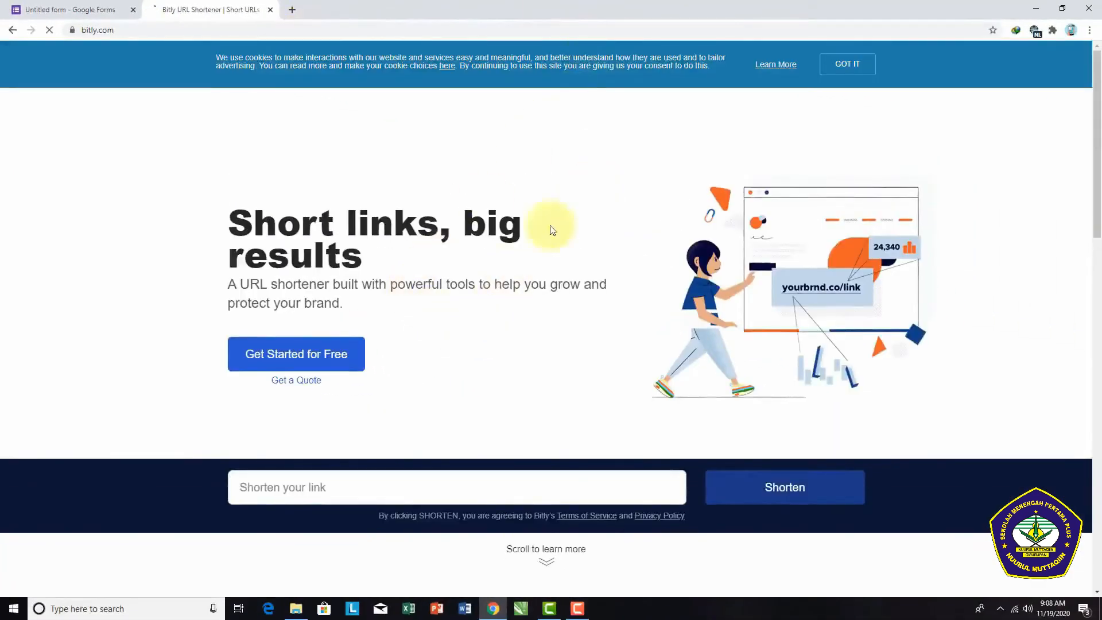
Step: Create a bit.ly short link from the copied AutoProctor test URL
{"action": "scroll", "coordinate": [487, 374], "scroll_direction": "down", "scroll_amount": 2}
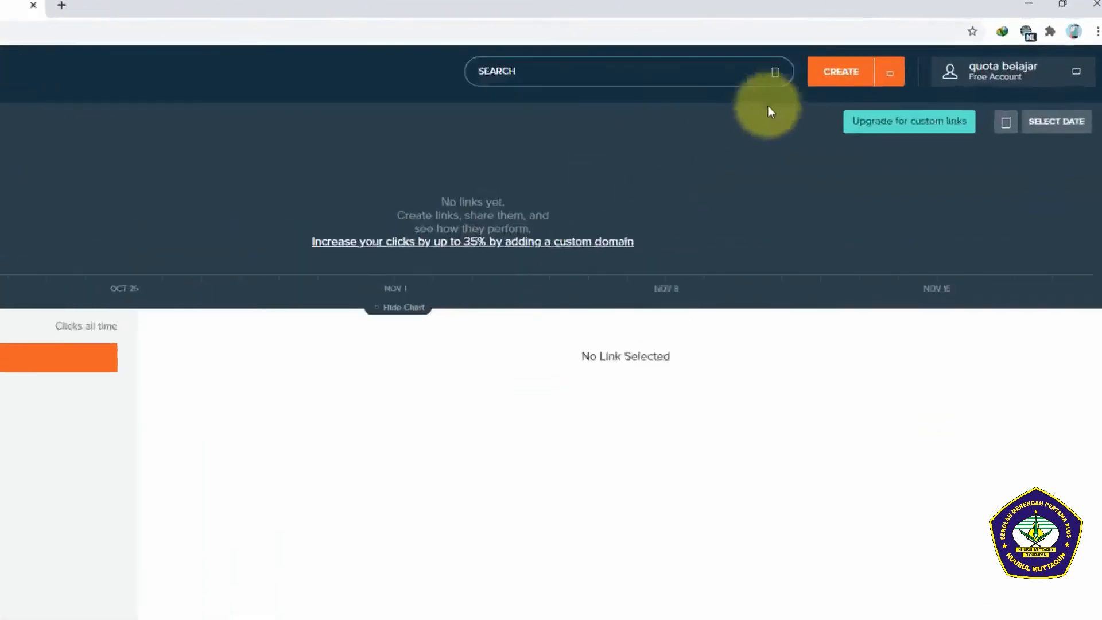
{"action": "left_click", "coordinate": [872, 61]}
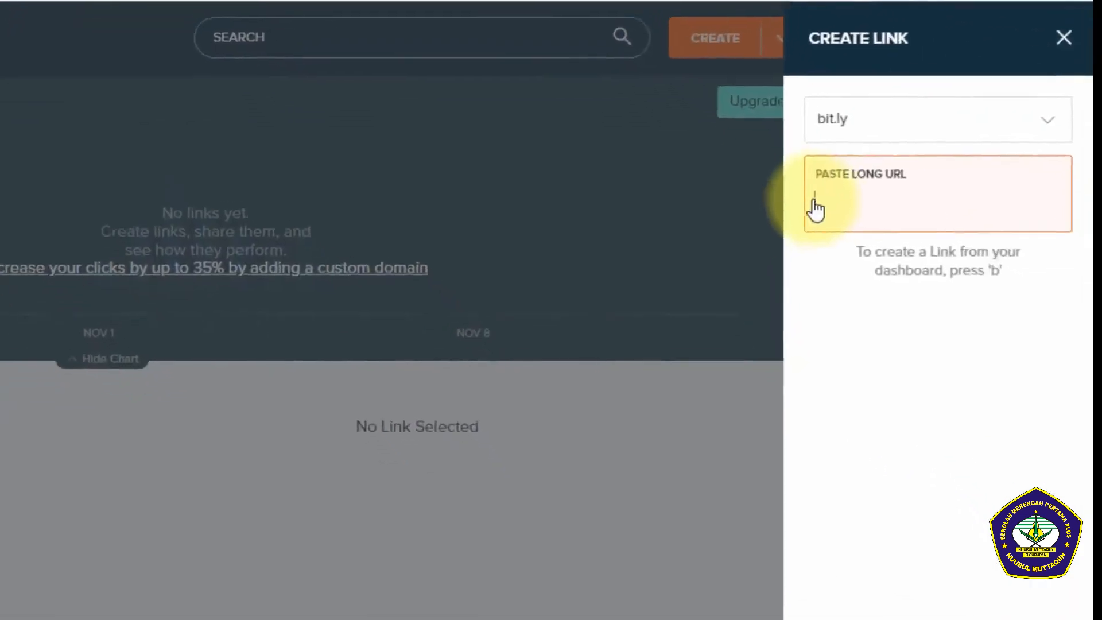
{"action": "key", "text": "ctrl+v"}
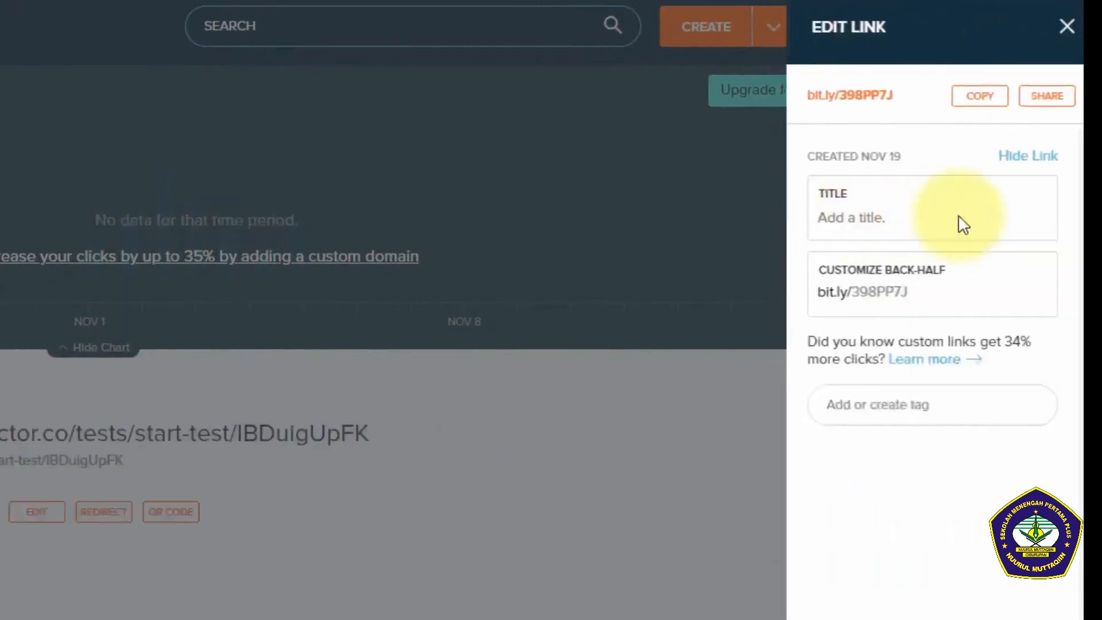
Step: Customize the short link's back-half as quizcovidnm, save the change and copy the short link
{"action": "left_click", "coordinate": [916, 295]}
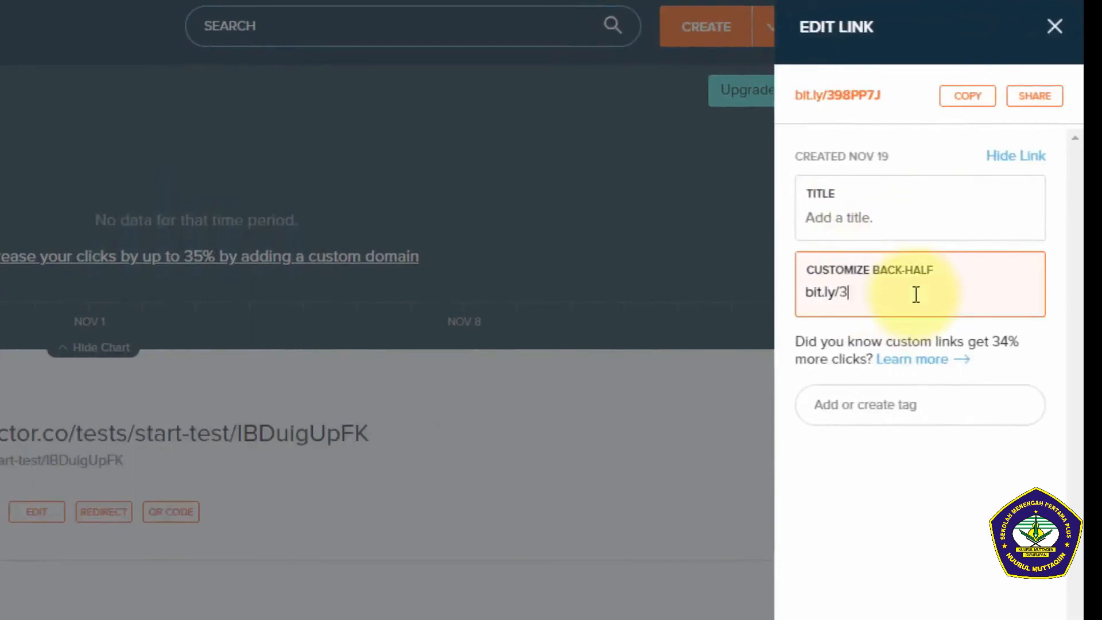
{"action": "key", "text": "BackSpace"}
{"action": "type", "text": "q"}
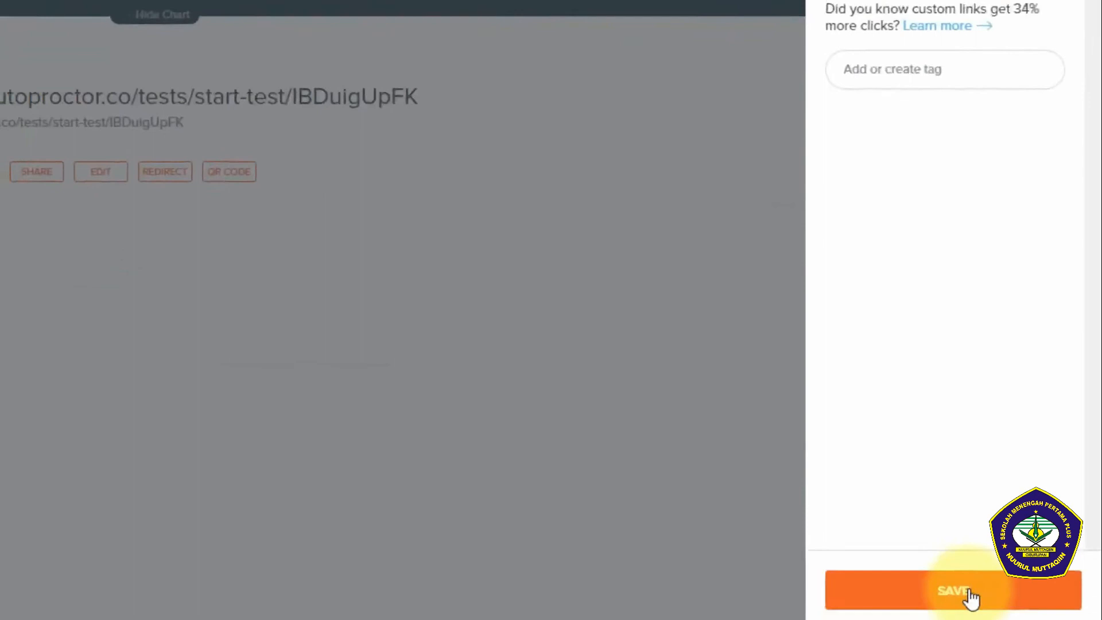
{"action": "left_click", "coordinate": [972, 584]}
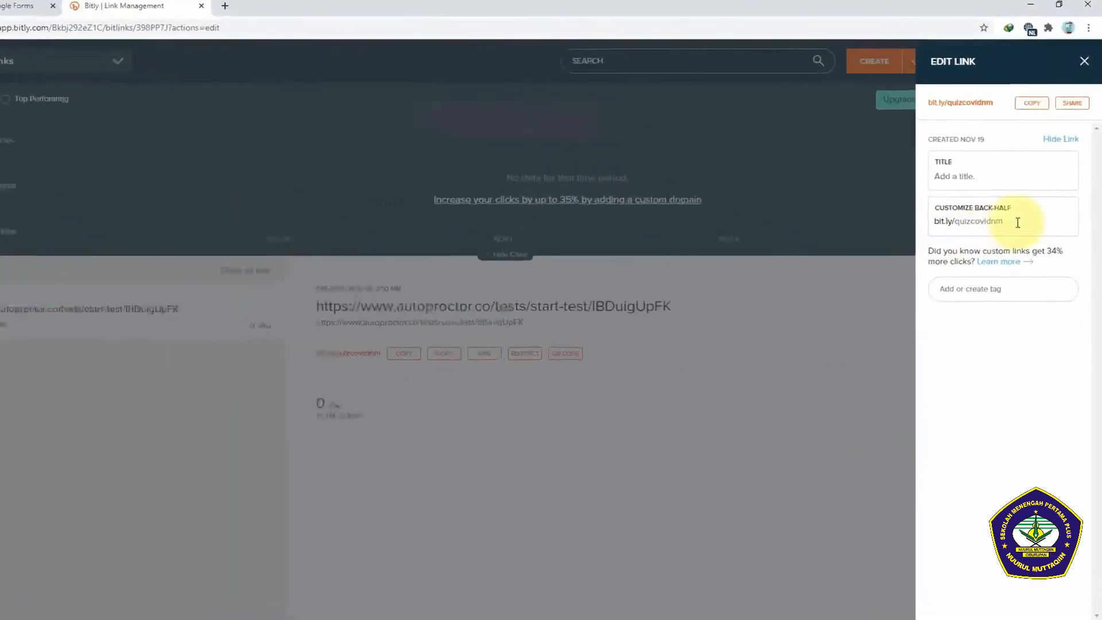
{"action": "left_click", "coordinate": [1031, 104]}
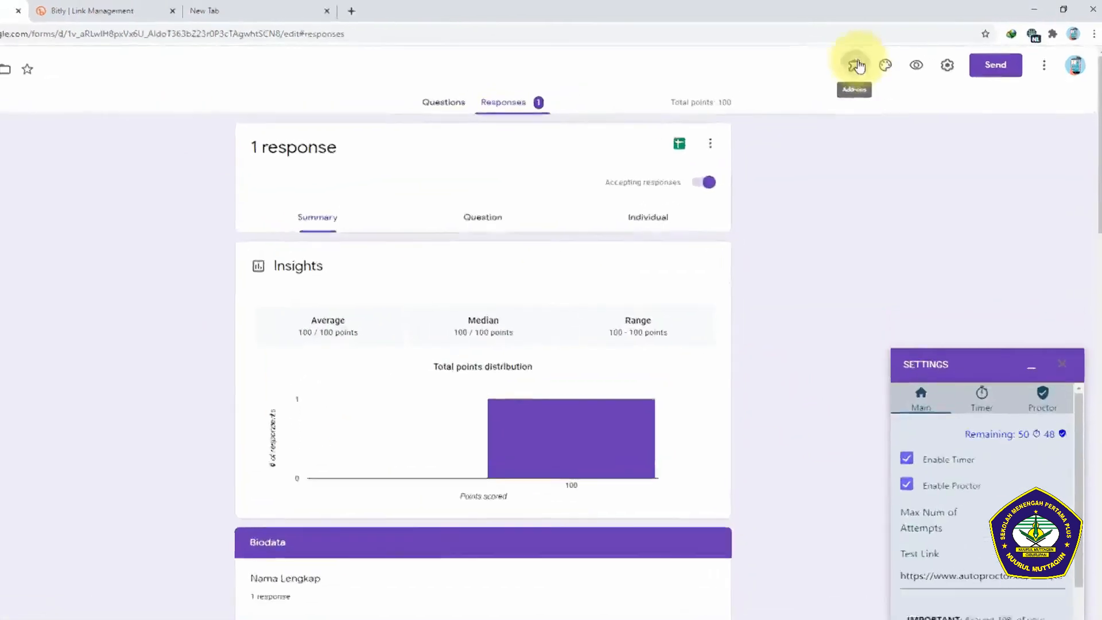
Step: Open the Timer + Proctor results for the quiz in Google Forms and review them with the response summary
{"action": "left_click", "coordinate": [854, 61]}
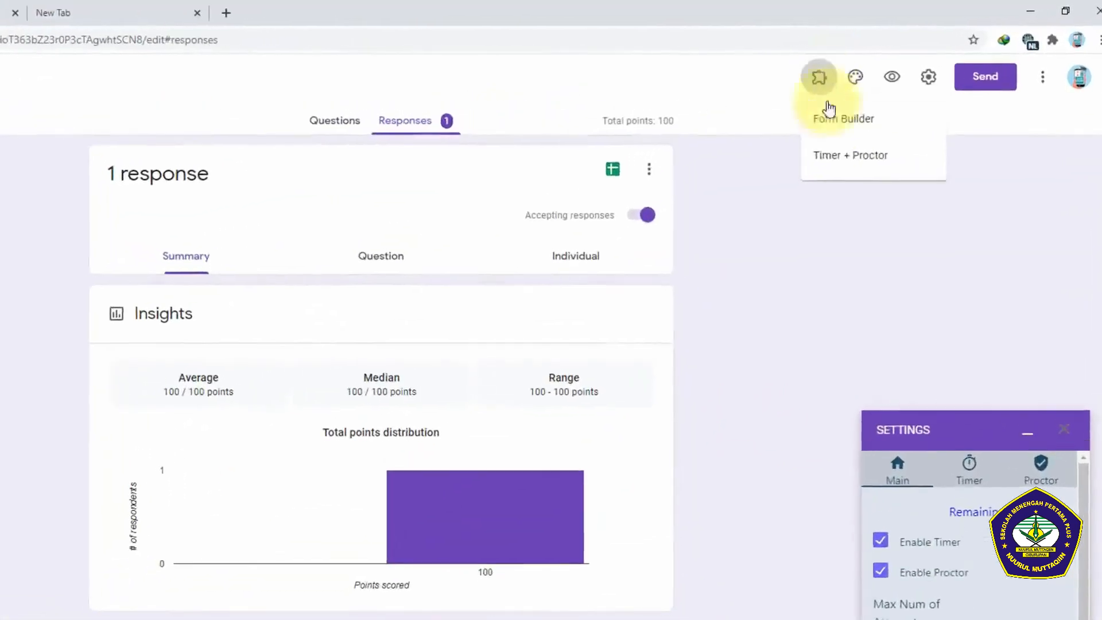
{"action": "left_click", "coordinate": [841, 160]}
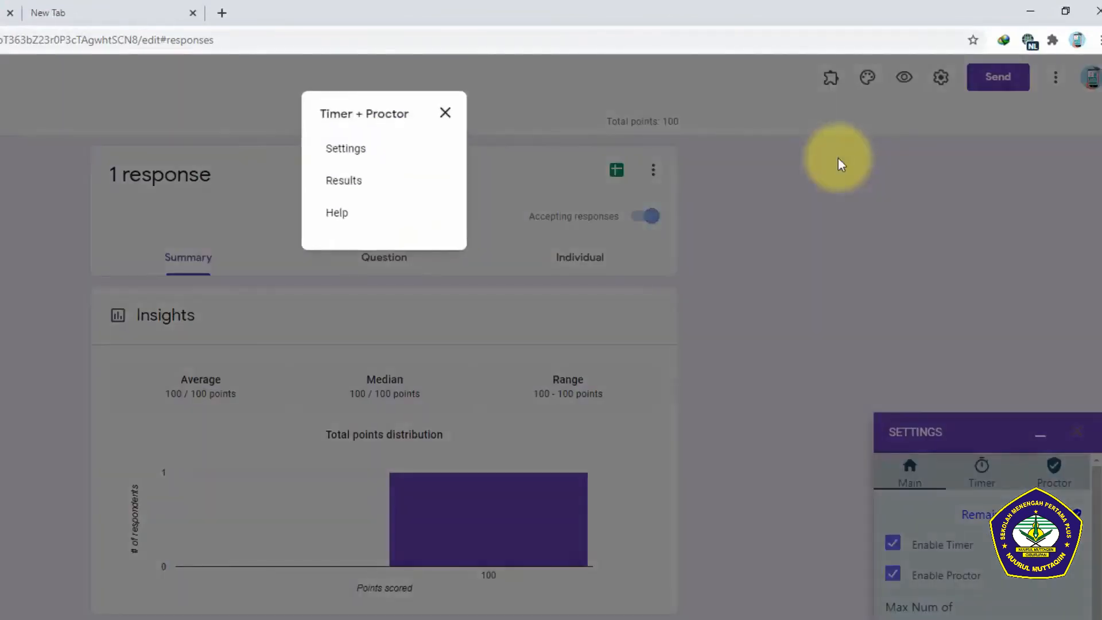
{"action": "left_click", "coordinate": [326, 184]}
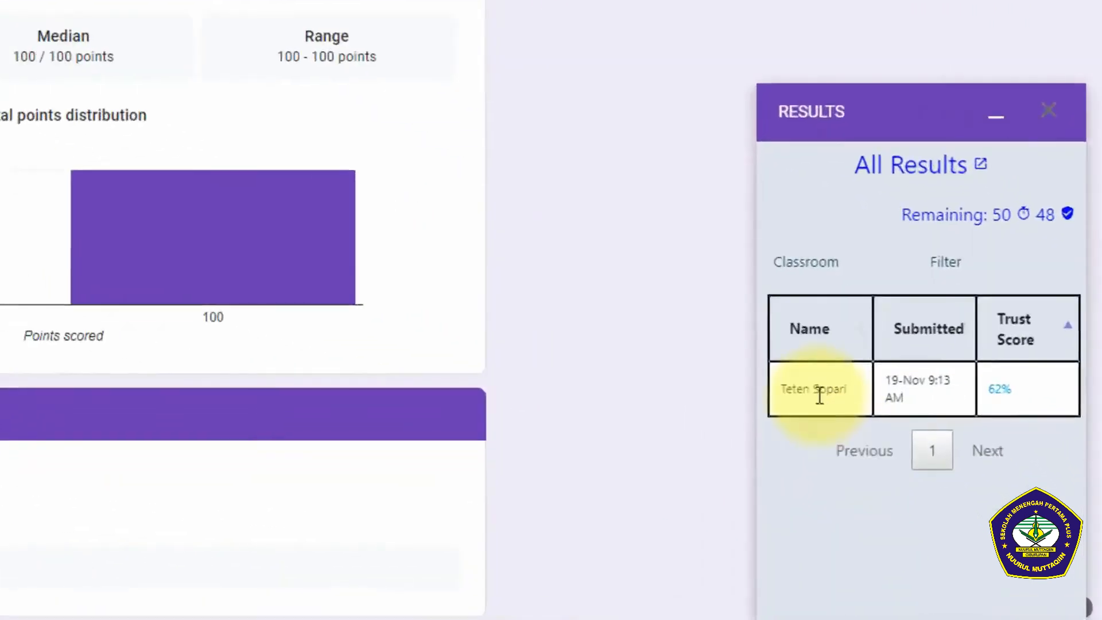
{"action": "mouse_move", "coordinate": [940, 460]}
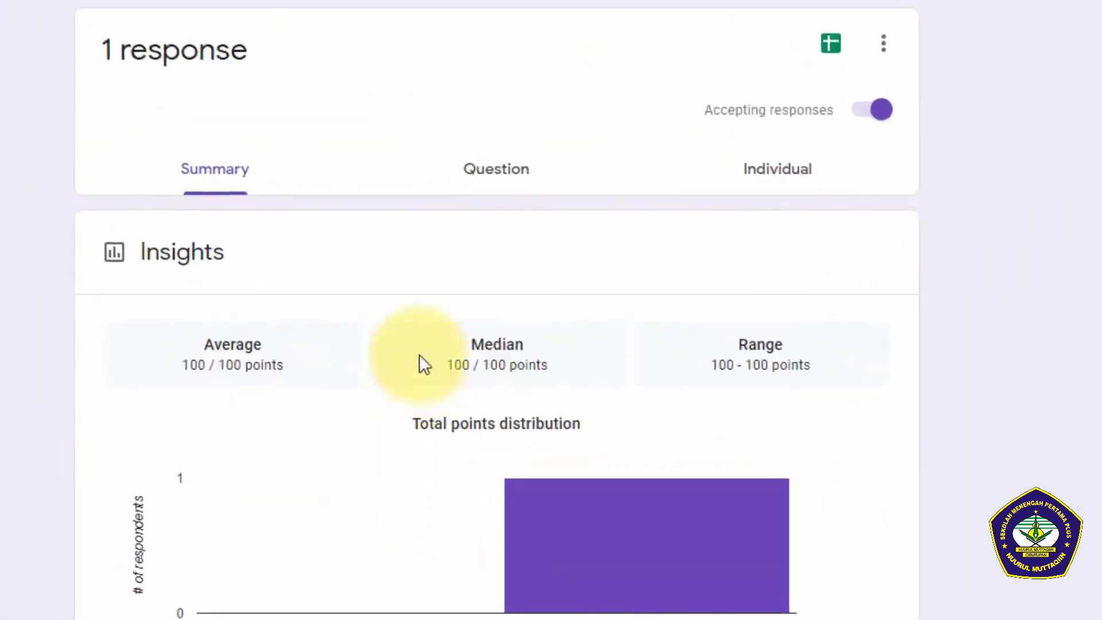
{"action": "scroll", "coordinate": [339, 574], "scroll_direction": "down", "scroll_amount": 2}
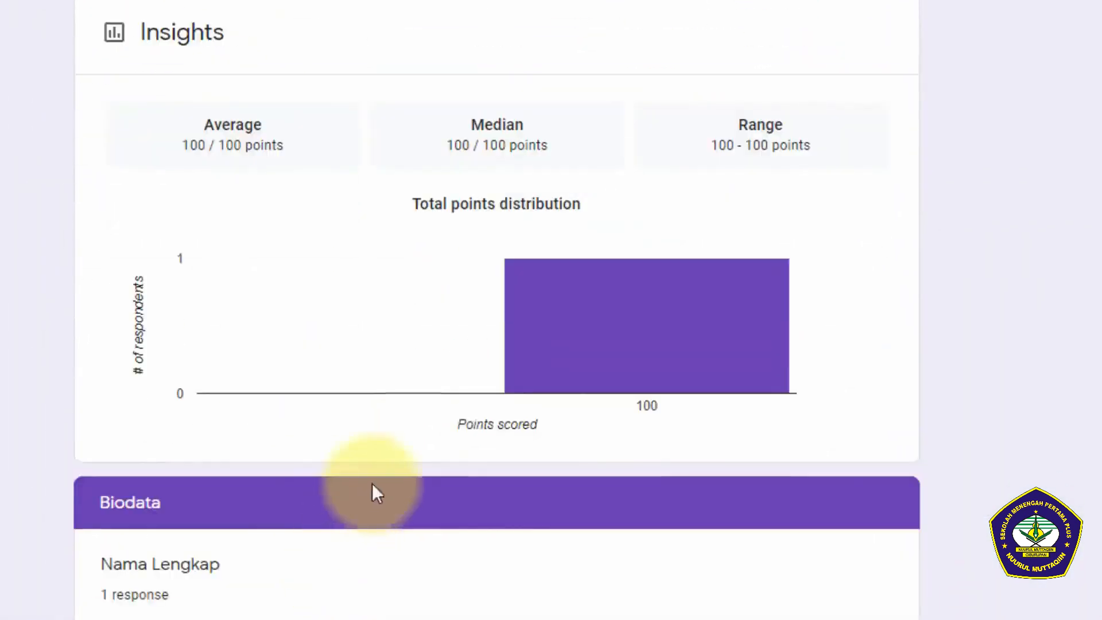
{"action": "mouse_move", "coordinate": [648, 390]}
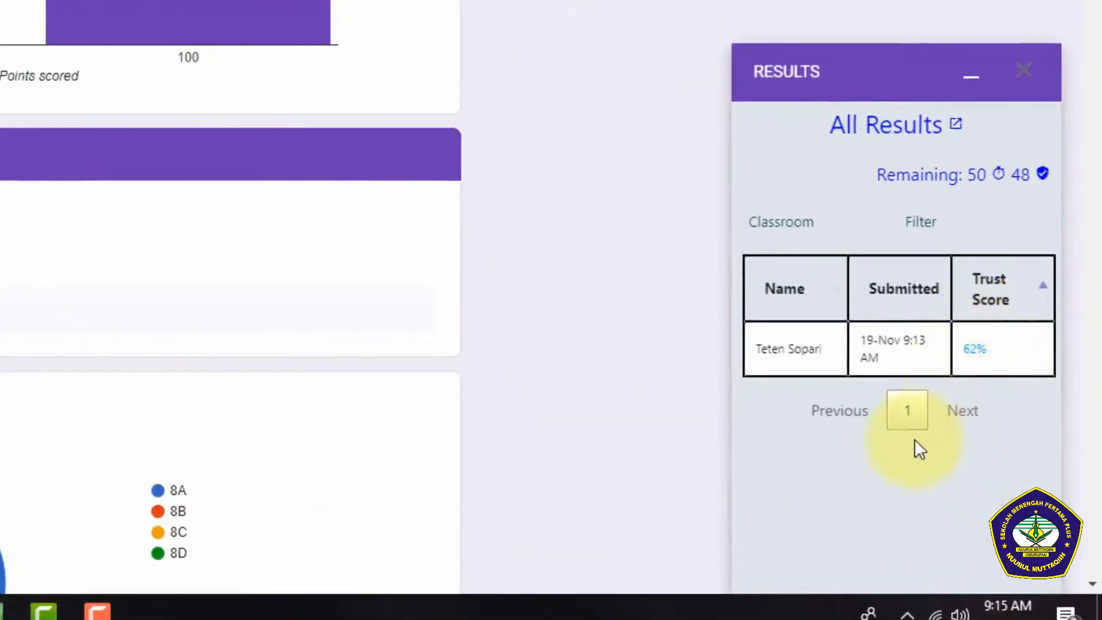
Step: Open the respondent's trust score report for Quiz COVID - 19 and examine the tracked events, showing 15 entries
{"action": "left_click", "coordinate": [976, 354]}
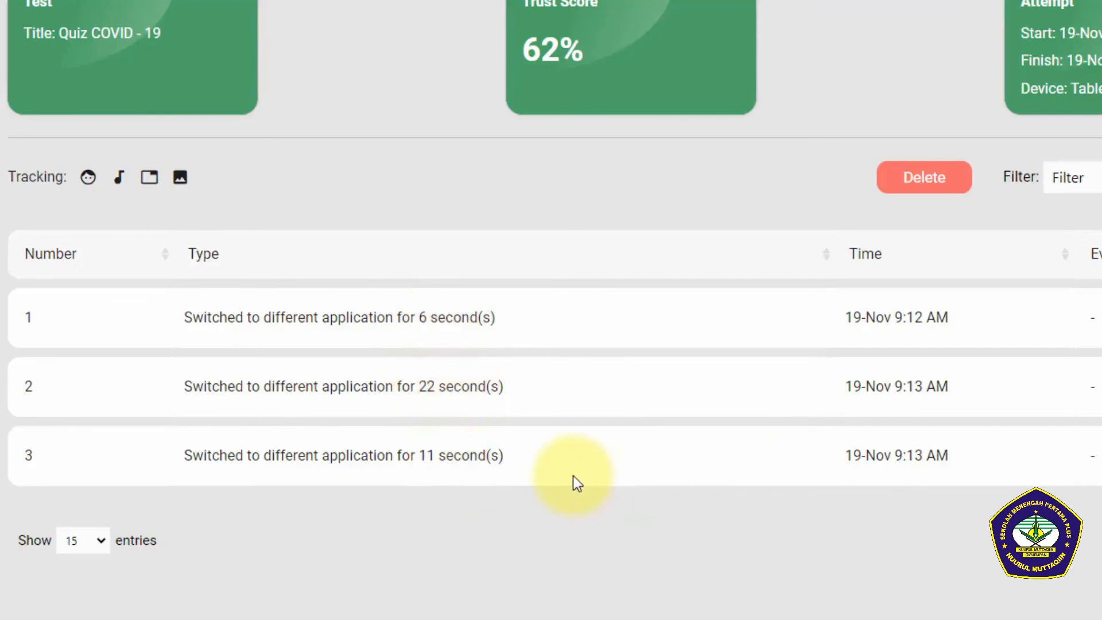
{"action": "left_click", "coordinate": [98, 543]}
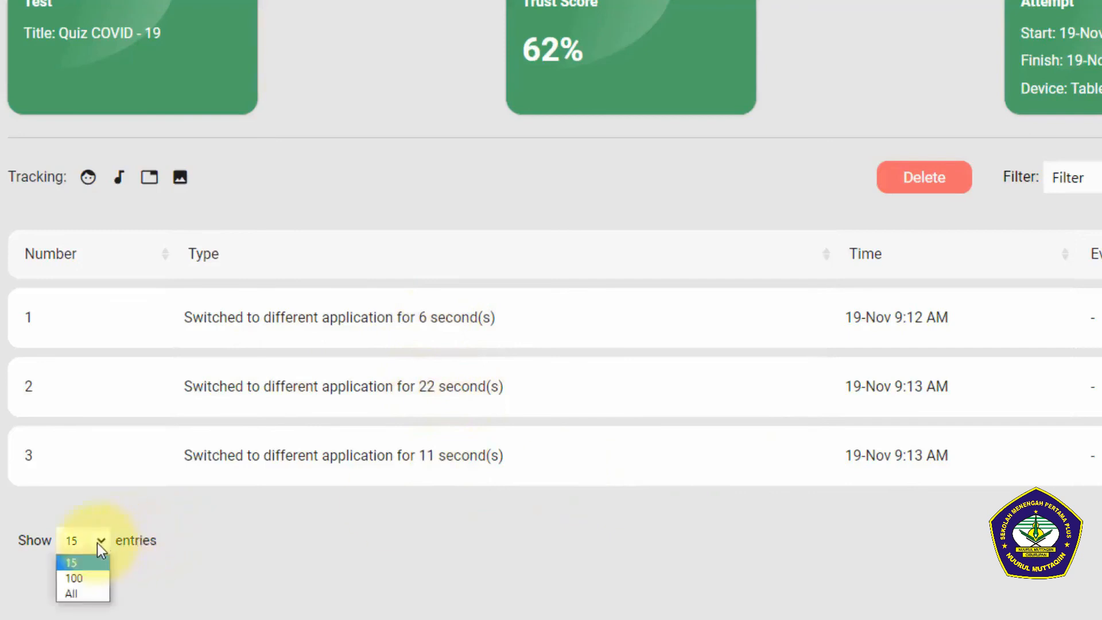
{"action": "left_click", "coordinate": [90, 561]}
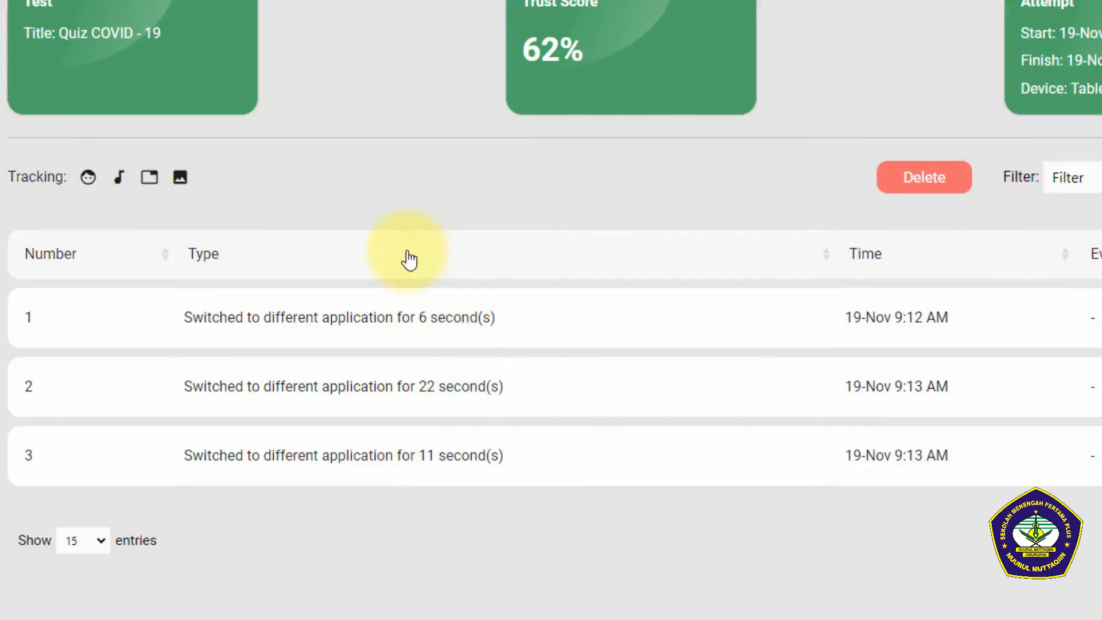
{"action": "mouse_move", "coordinate": [93, 176]}
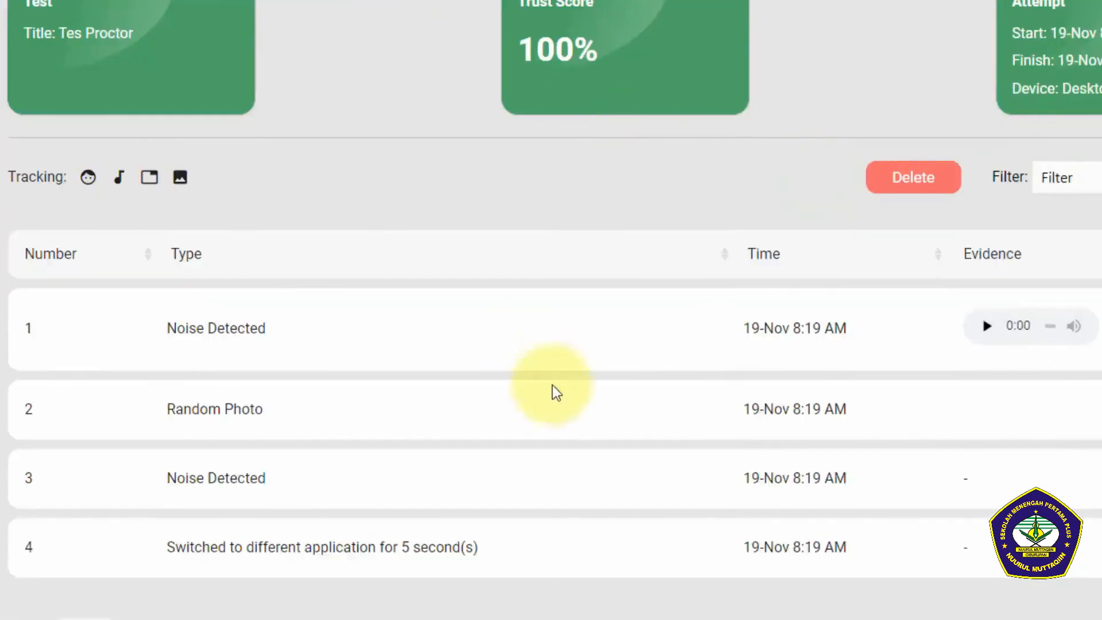
Step: Examine the evidence in the Tes Proctor report, playing the first noise recording and opening the random photo
{"action": "scroll", "coordinate": [553, 388], "scroll_direction": "down", "scroll_amount": 1}
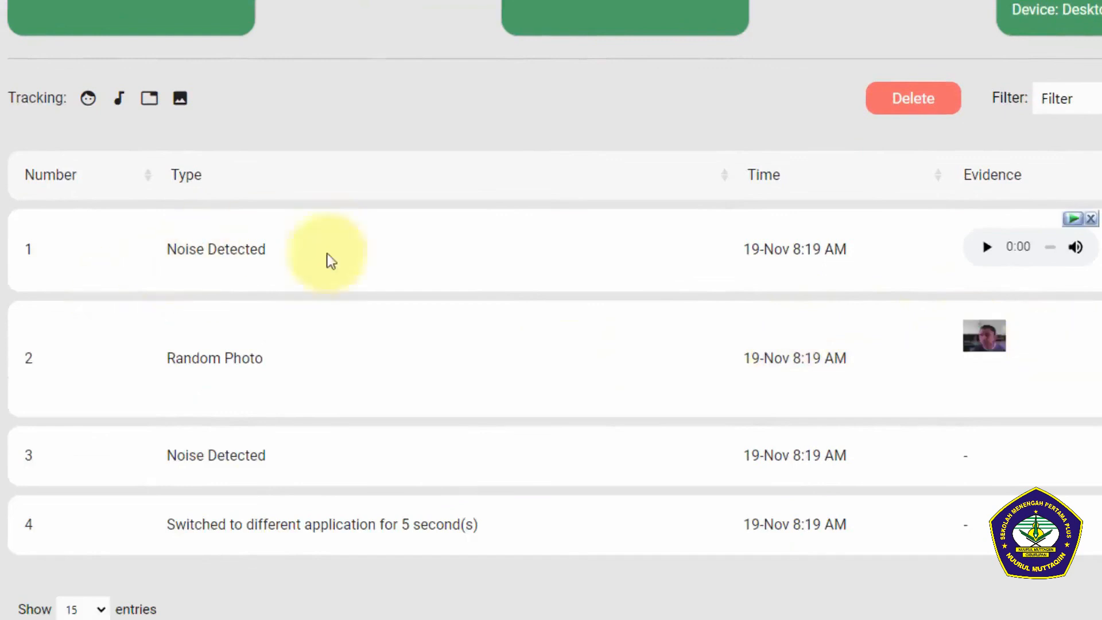
{"action": "scroll", "coordinate": [425, 339], "scroll_direction": "down", "scroll_amount": 1}
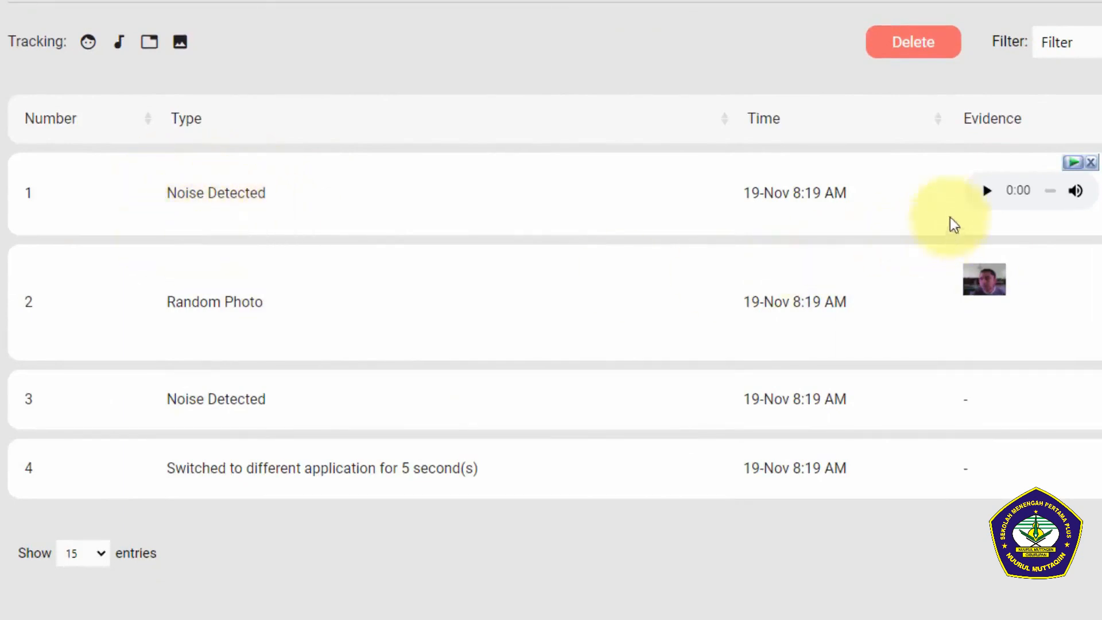
{"action": "left_click", "coordinate": [986, 196]}
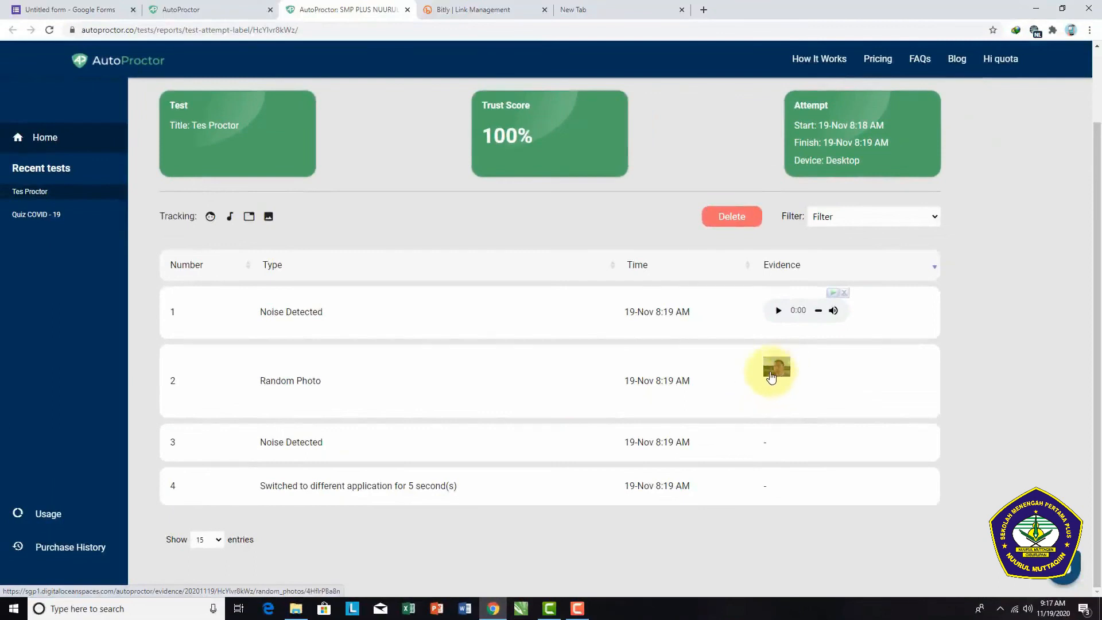
{"action": "left_click", "coordinate": [785, 372]}
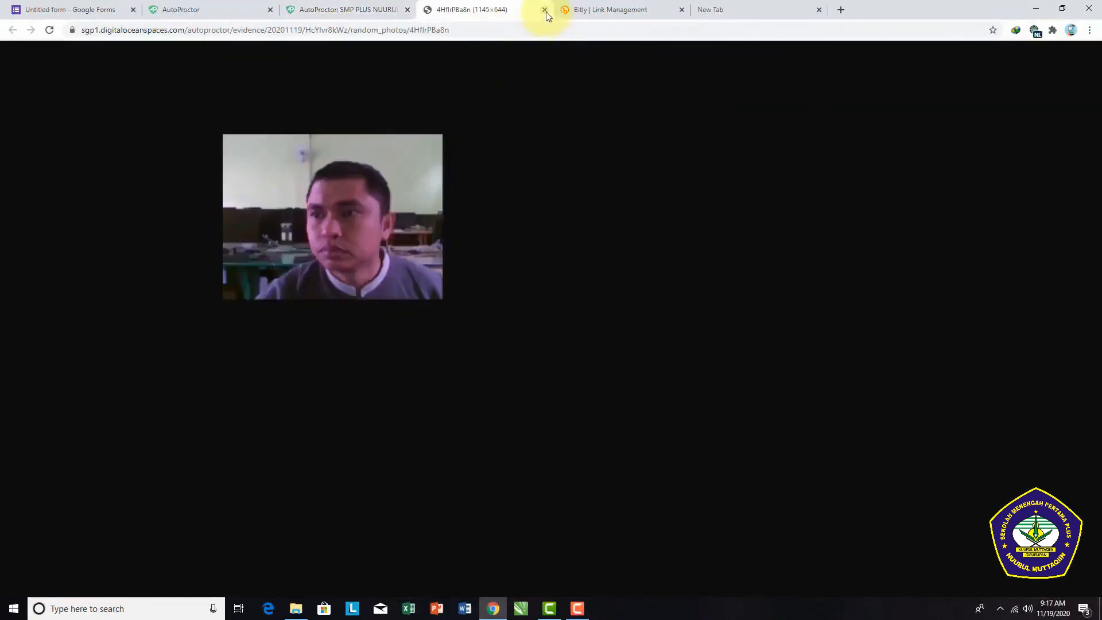
Step: Close the random photo, review the Tes Proctor submissions and attempt report, and open the Quiz COVID - 19 submissions in AutoProctor
{"action": "left_click", "coordinate": [545, 10]}
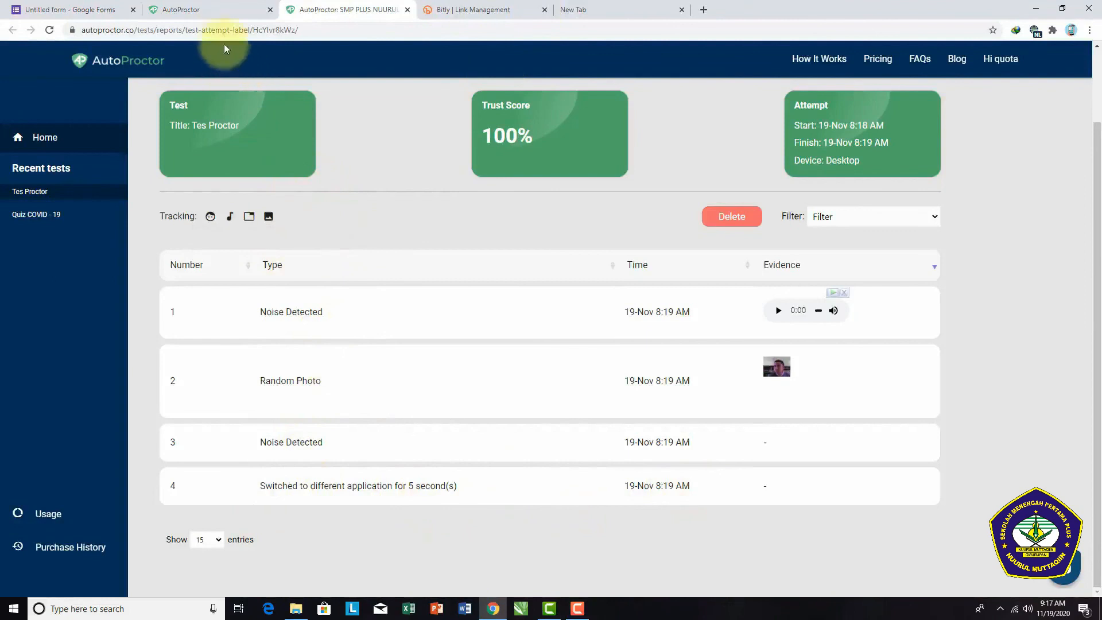
{"action": "left_click", "coordinate": [218, 10]}
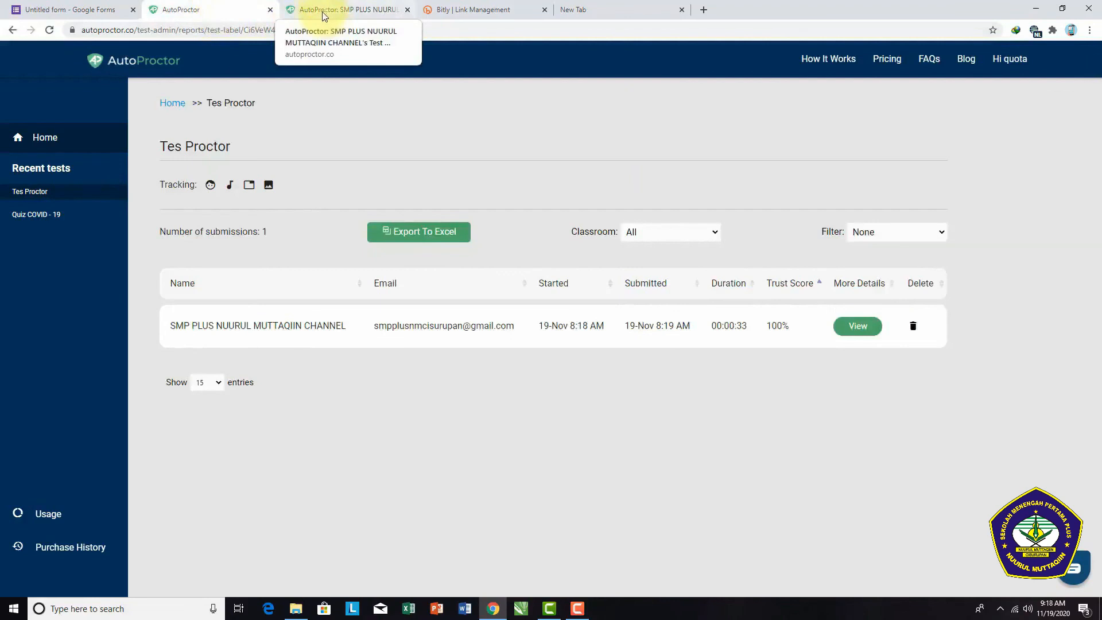
{"action": "left_click", "coordinate": [298, 12]}
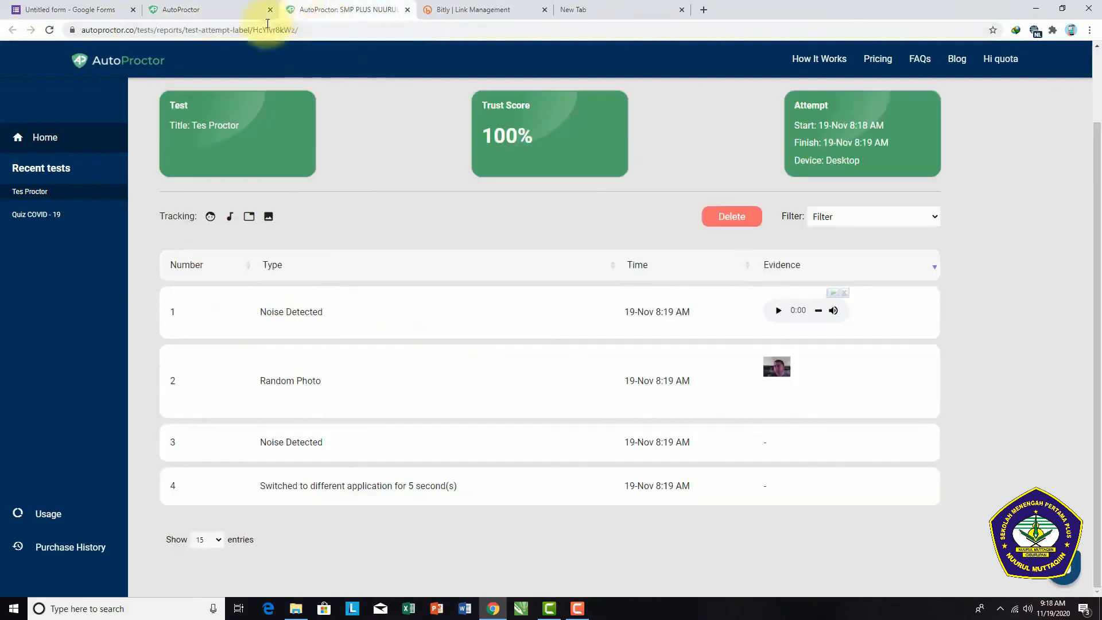
{"action": "left_click", "coordinate": [227, 13]}
{"action": "left_click", "coordinate": [47, 216]}
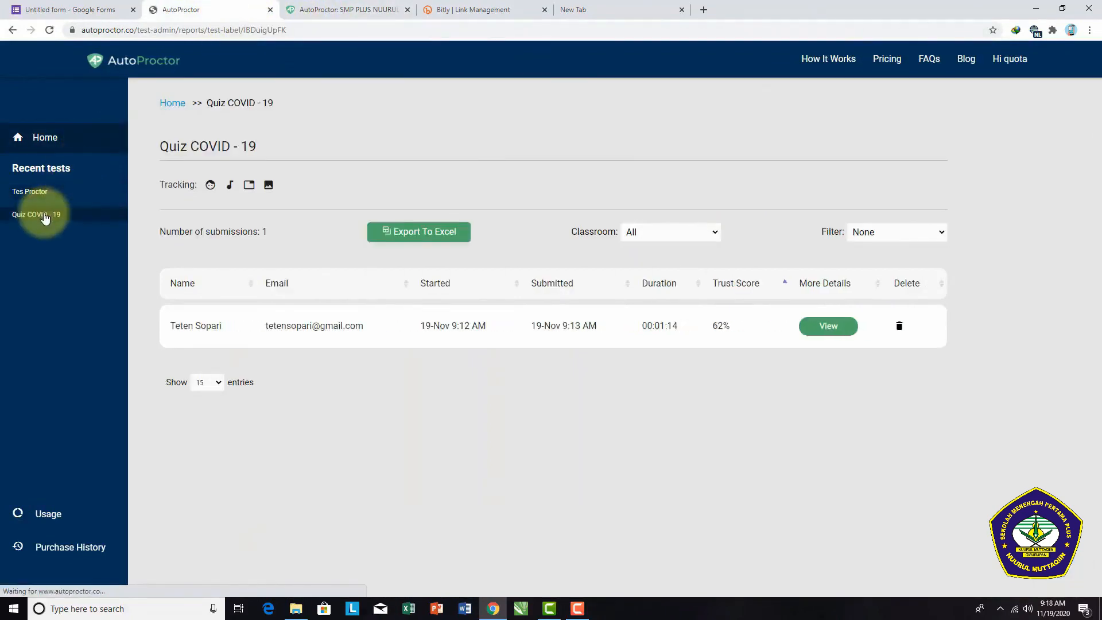
Step: Return to the quiz form in Google Forms and examine its response summary, including the score insights, Biodata and Kelas answers
{"action": "left_click", "coordinate": [41, 13]}
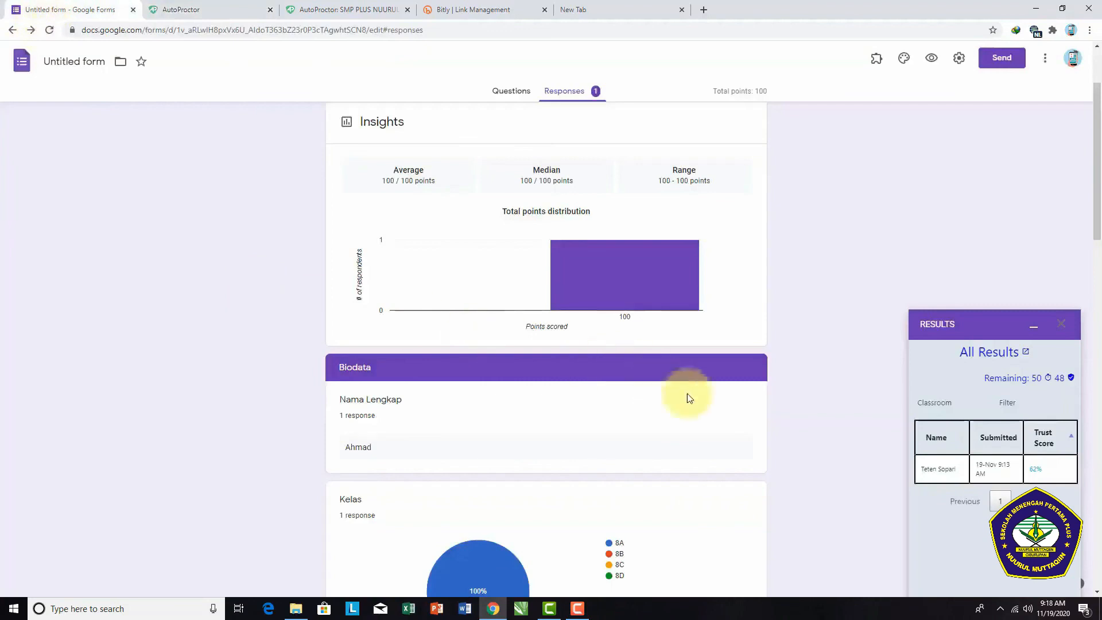
{"action": "scroll", "coordinate": [689, 399], "scroll_direction": "down", "scroll_amount": 2}
{"action": "scroll", "coordinate": [574, 287], "scroll_direction": "up", "scroll_amount": 4}
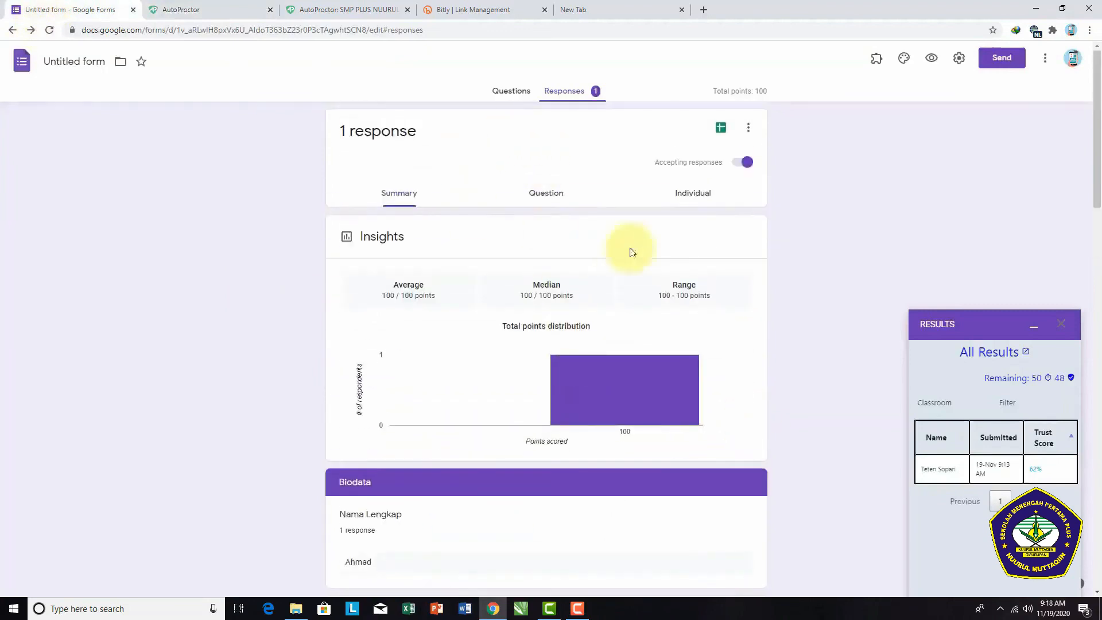
{"action": "scroll", "coordinate": [542, 425], "scroll_direction": "down", "scroll_amount": 2}
{"action": "scroll", "coordinate": [543, 426], "scroll_direction": "down", "scroll_amount": 9}
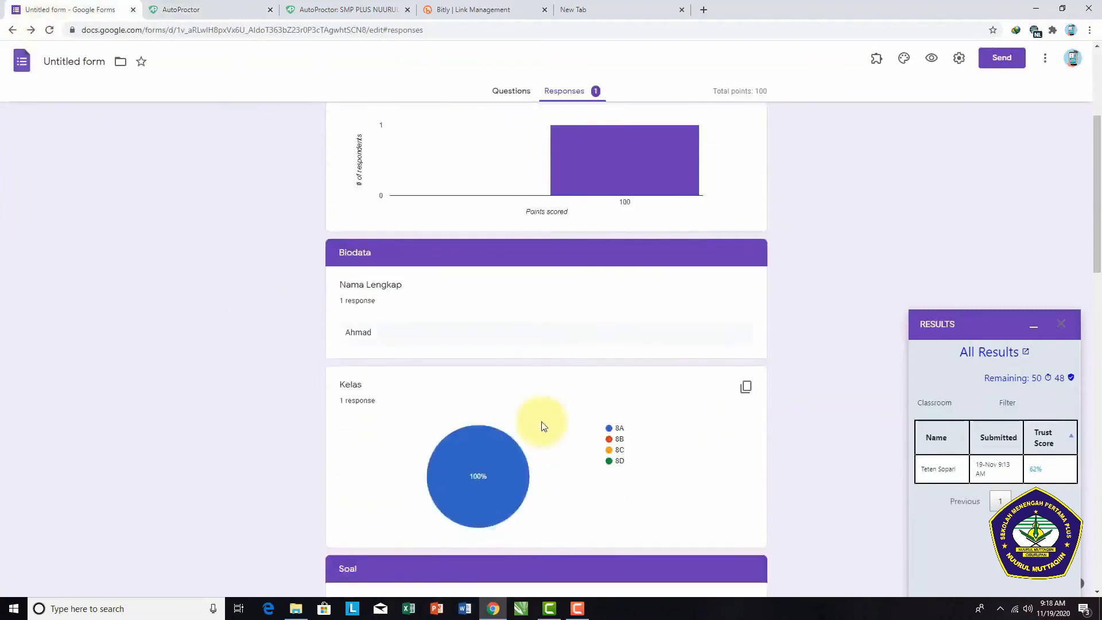